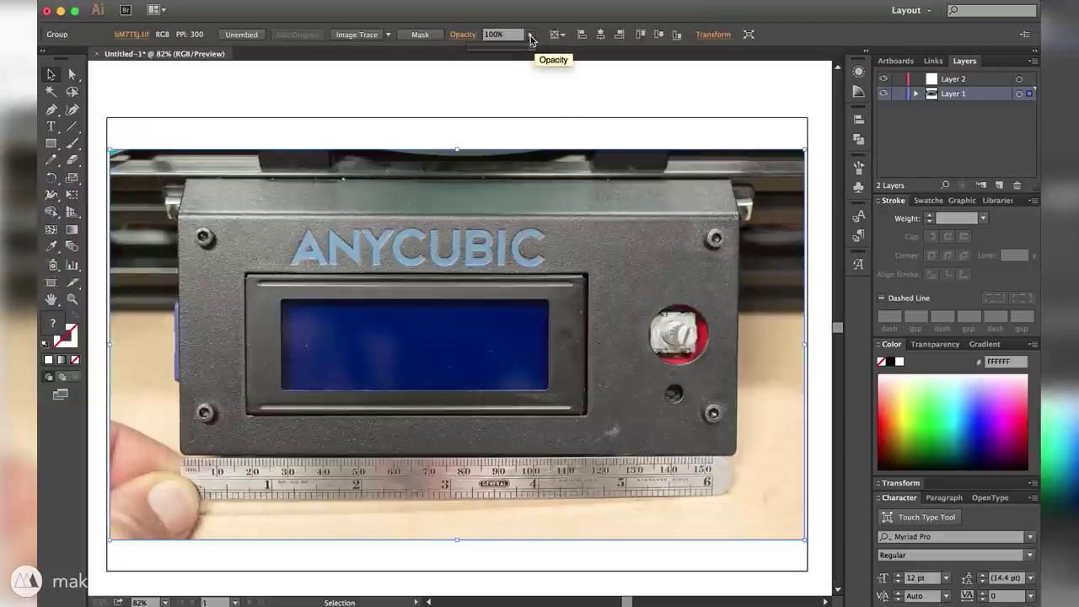
# - Lower the opacity of the printer panel photo on Layer 1 to 59%
pyautogui.click(499, 48)
pyautogui.click(507, 48)
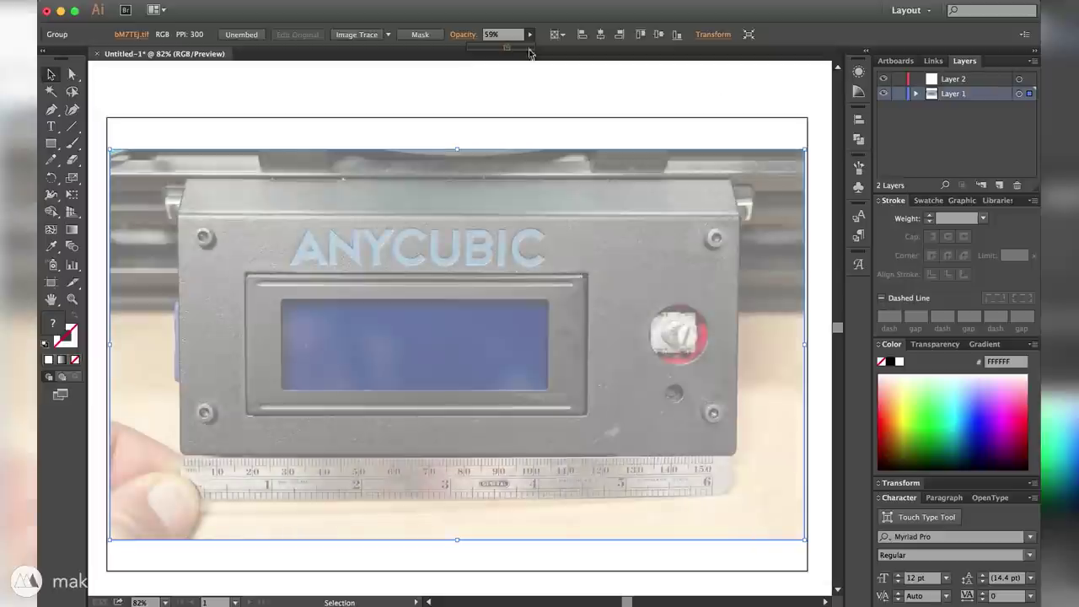
pyautogui.click(757, 112)
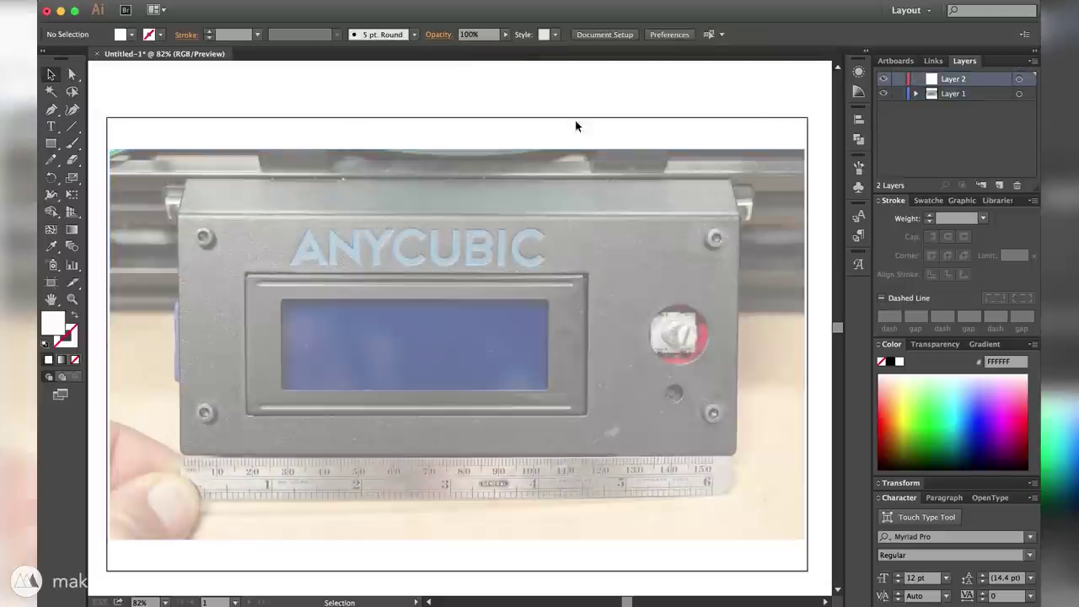
# - Draw a rectangle 97 wide for the display frame and trace the round encoder hole with a circle
pyautogui.click(317, 246)
pyautogui.write('97')
pyautogui.press('Return')
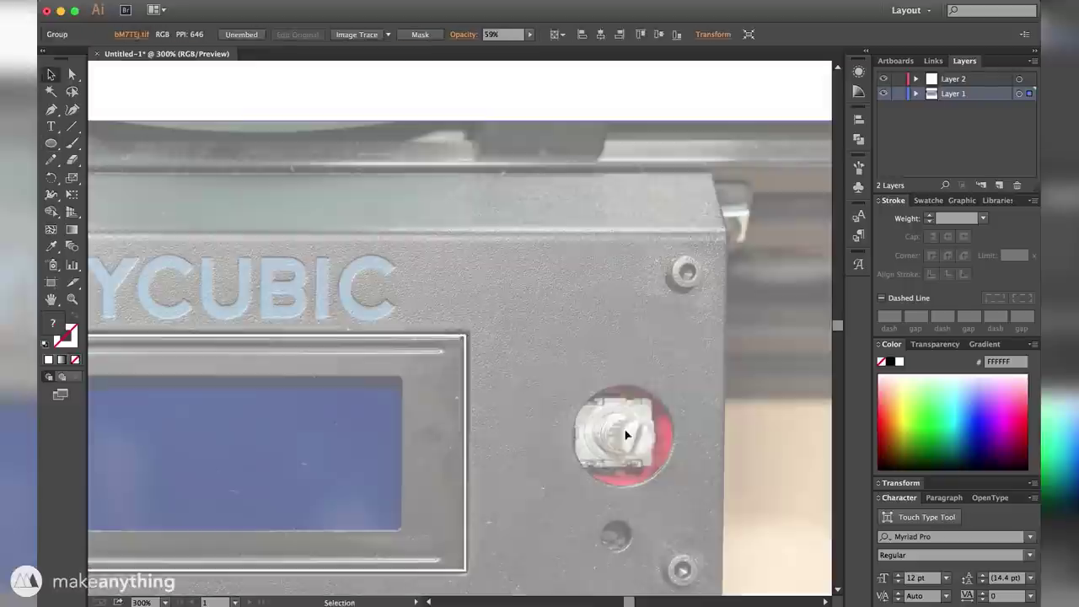
pyautogui.moveTo(576, 386); pyautogui.dragTo(674, 472)
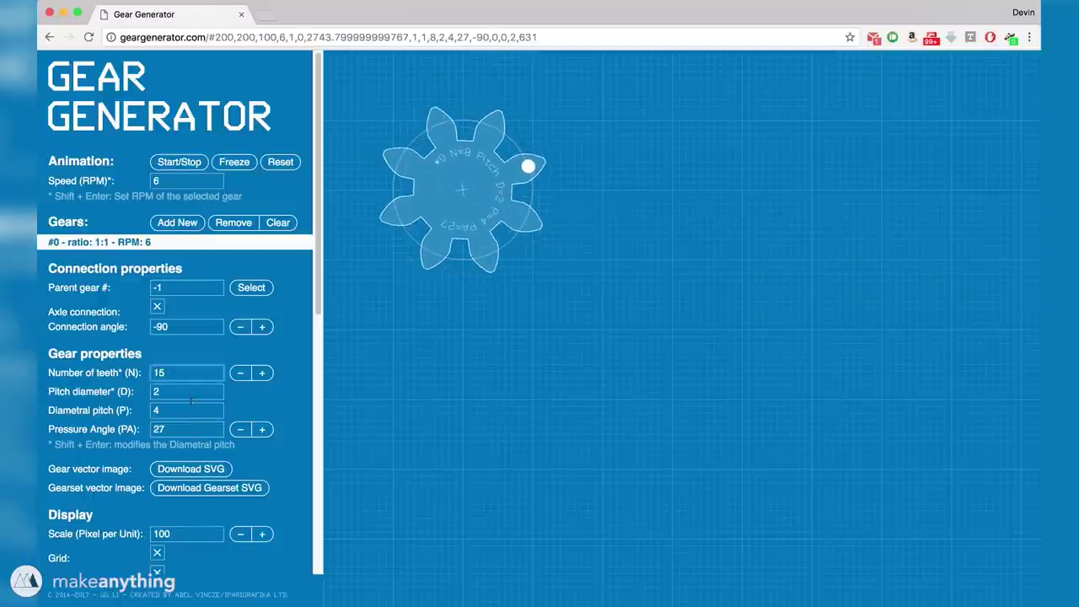
# - Switch to the Gear Generator web page and set the gear to 10 teeth with a diametral pitch of 10
pyautogui.click(191, 392)
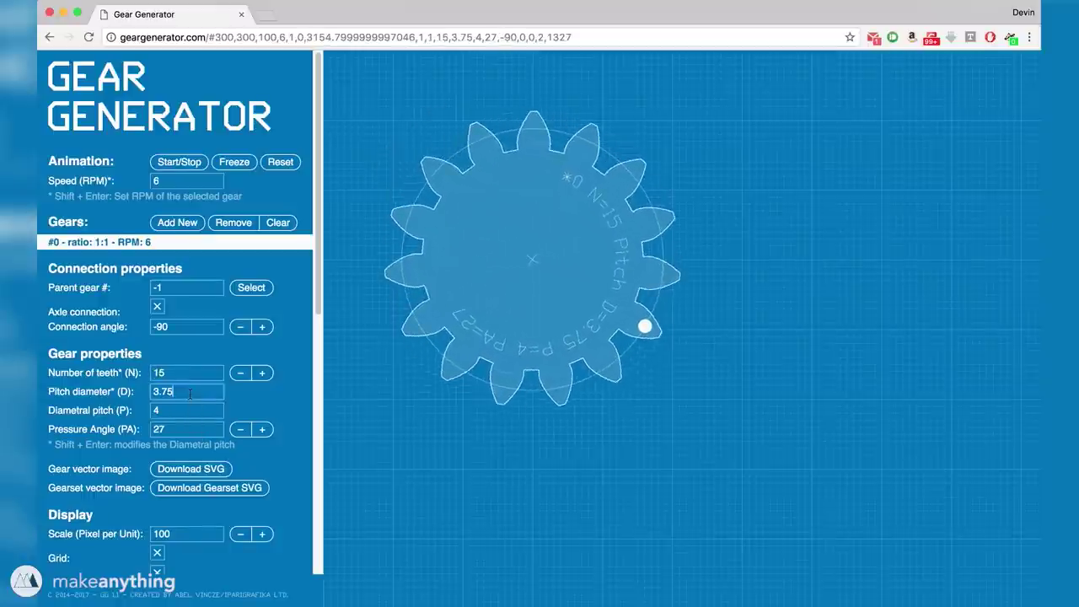
pyautogui.write('10')
pyautogui.moveTo(195, 393); pyautogui.dragTo(121, 370)
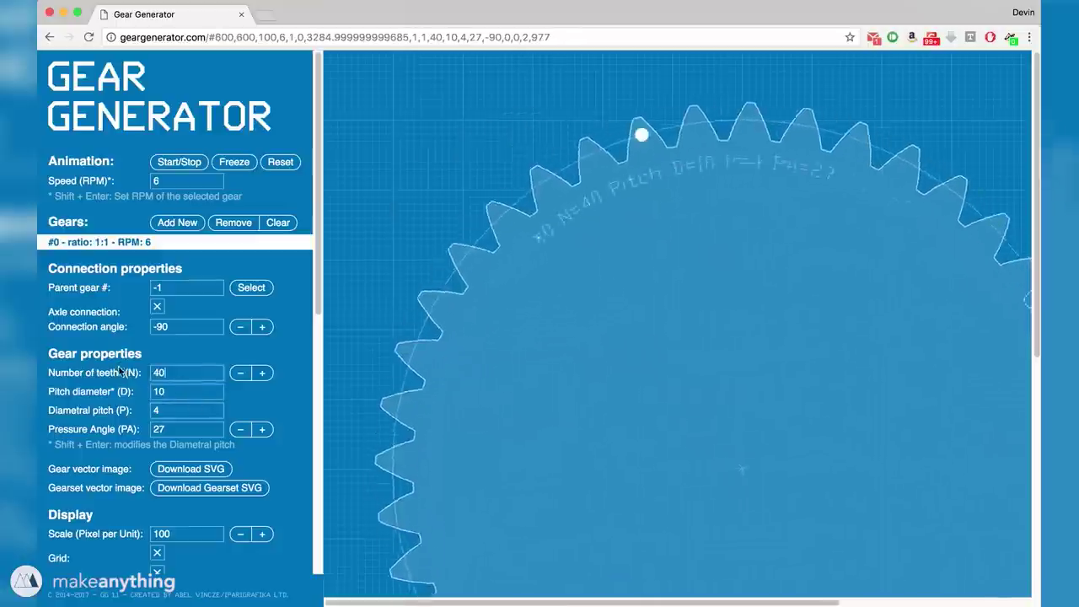
pyautogui.write('10')
pyautogui.click(173, 409)
pyautogui.press('BackSpace')
pyautogui.write('10')
pyautogui.press('Tab')
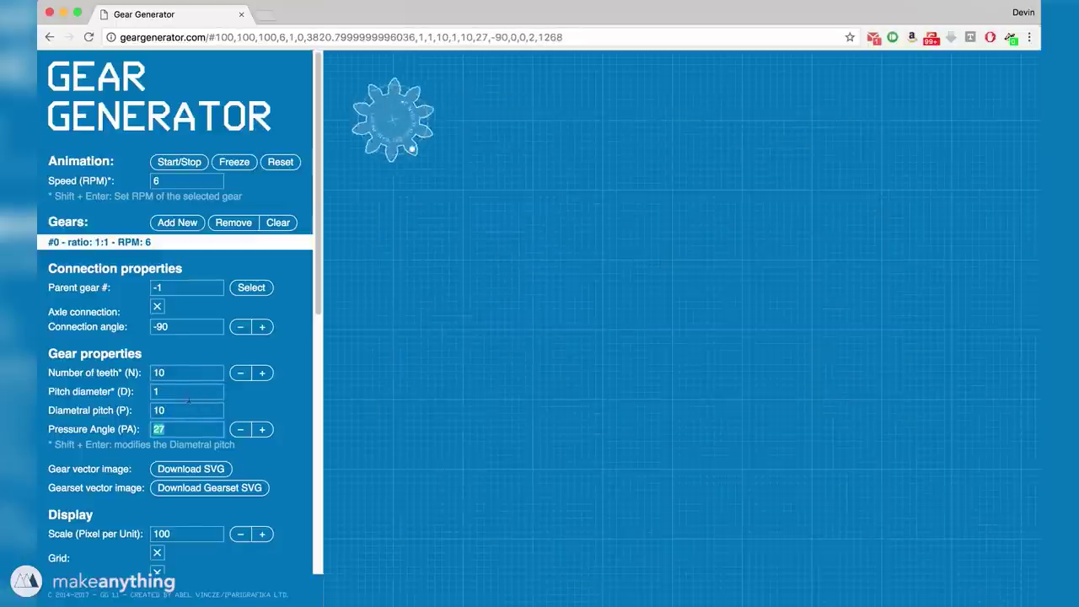
# - Raise the first gear's number of teeth to 28 and add a second gear meshing with it
pyautogui.click(267, 374)
pyautogui.click(266, 374)
pyautogui.click(266, 373)
pyautogui.click(266, 373)
pyautogui.click(265, 373)
pyautogui.click(263, 373)
pyautogui.click(177, 223)
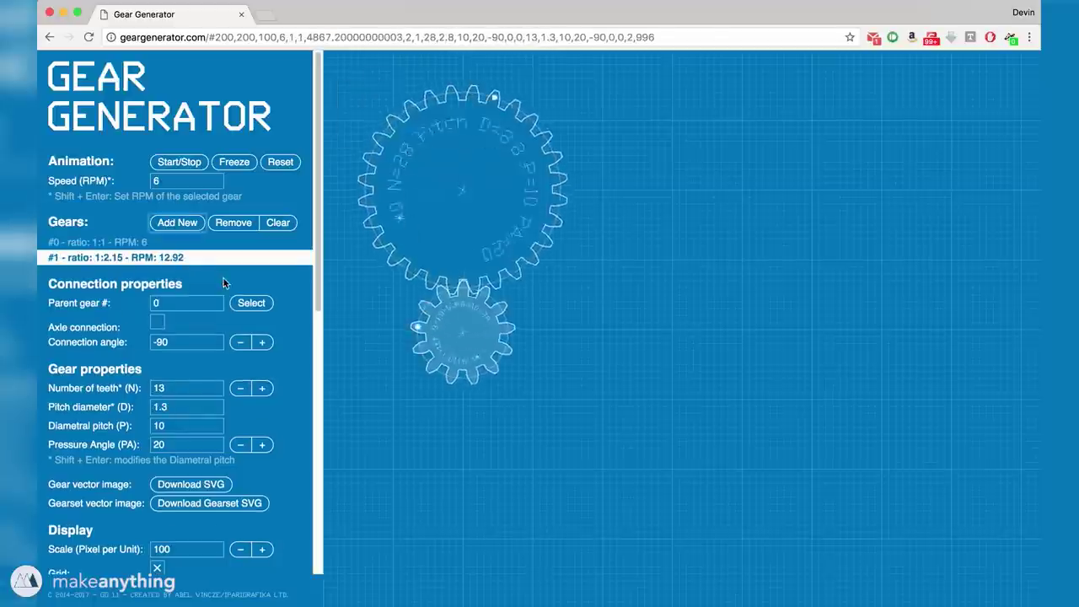
# - Try pressure angles of 15 and 30 on the gear pair, and settle on a pressure angle of 25
pyautogui.doubleClick(165, 443)
pyautogui.write('15')
pyautogui.press('Return')
pyautogui.write('30')
pyautogui.press('Return')
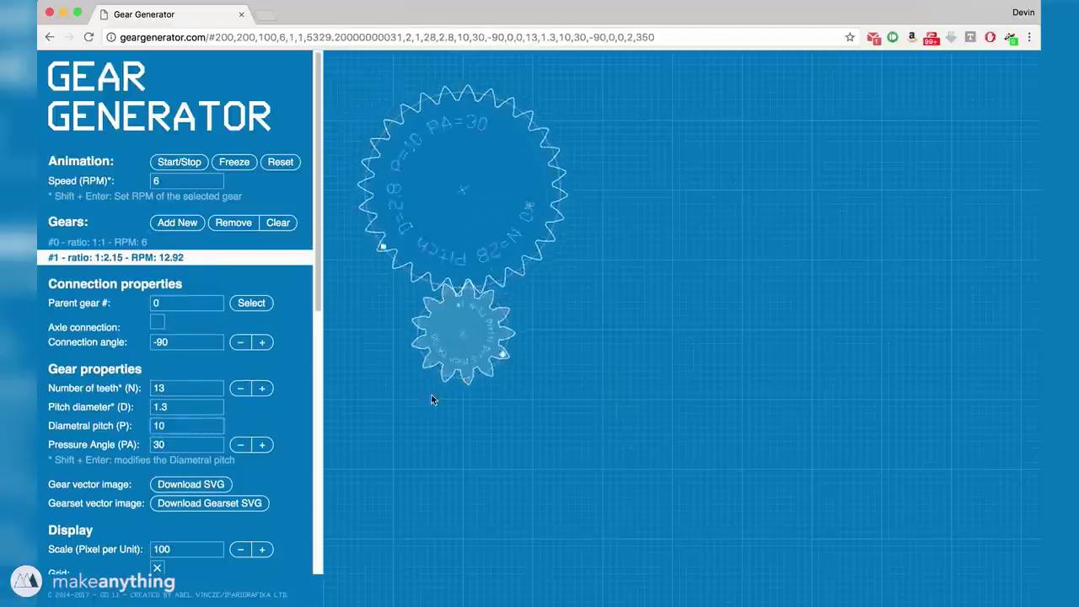
pyautogui.write('25')
pyautogui.press('Return')
pyautogui.scroll(-4, 236, 443)
pyautogui.scroll(-3, 236, 439)
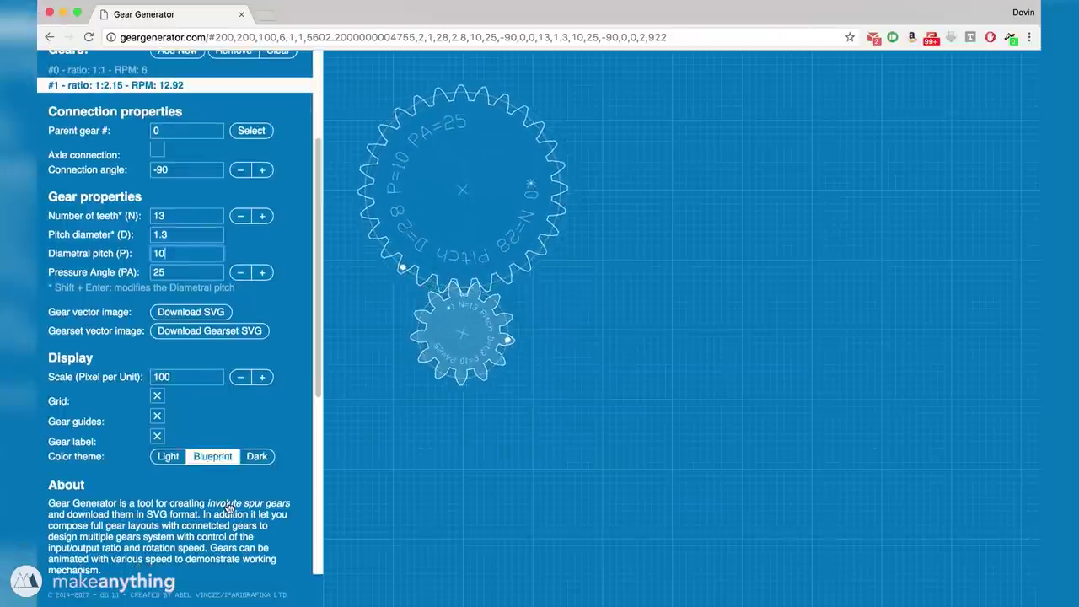
pyautogui.scroll(5, 228, 506)
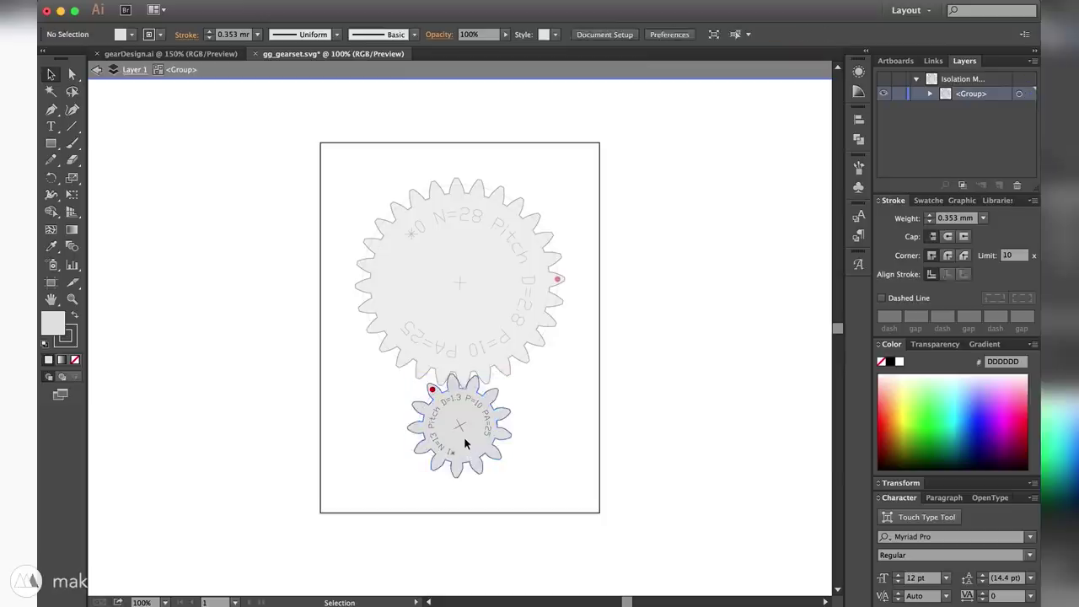
# - In Illustrator, strip the labels from both gears in gg_gearset.svg and paste the gears into gearDesign.ai
pyautogui.click(462, 430)
pyautogui.click(463, 282)
pyautogui.press('Escape')
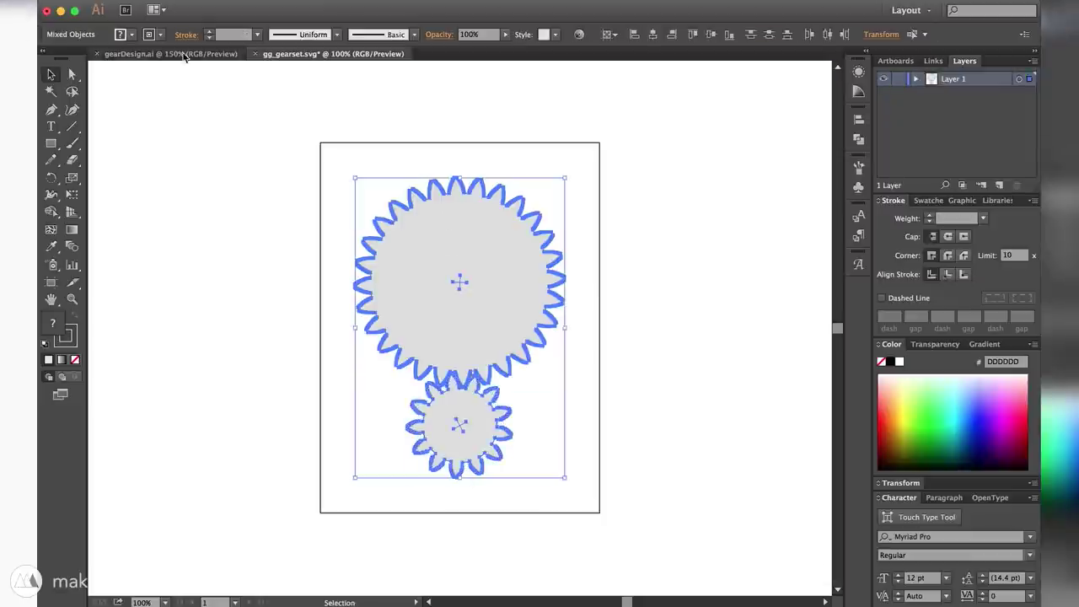
pyautogui.click(169, 53)
pyautogui.press('super+v')
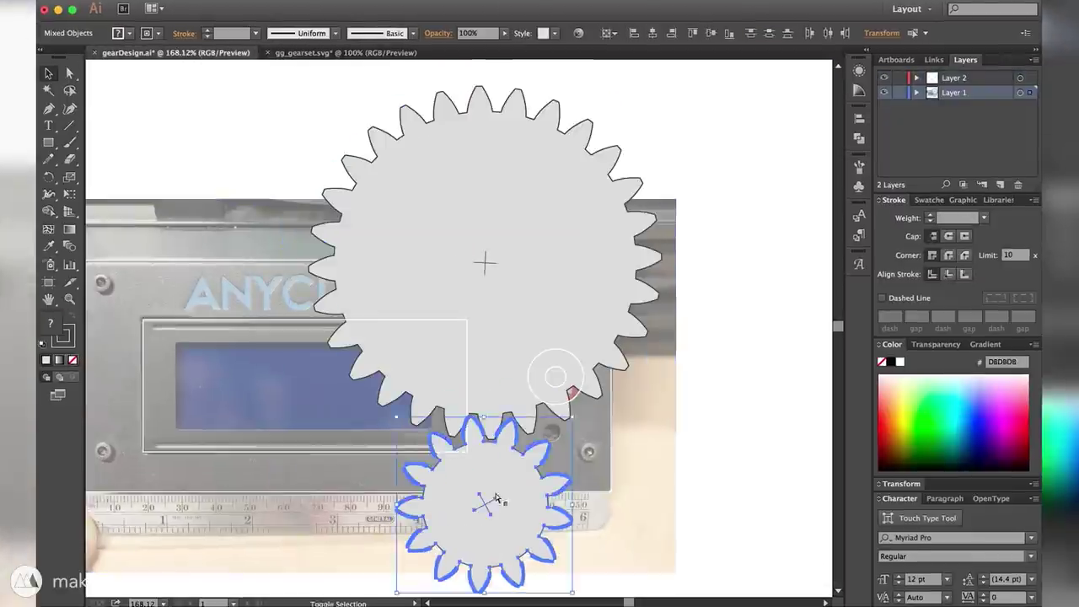
# - Scale down, group and rotate the two gears so the large one centres on the encoder hole with the small one beside it
pyautogui.keyDown('shift'); pyautogui.click(540, 387); pyautogui.keyUp('shift')
pyautogui.keyDown('shift'); pyautogui.moveTo(662, 88); pyautogui.dragTo(403, 458); pyautogui.keyUp('shift')
pyautogui.moveTo(379, 495); pyautogui.dragTo(581, 365)
pyautogui.press('super+g')
pyautogui.keyDown('shift'); pyautogui.moveTo(609, 474); pyautogui.dragTo(462, 453); pyautogui.keyUp('shift')
pyautogui.moveTo(600, 398); pyautogui.dragTo(620, 378)
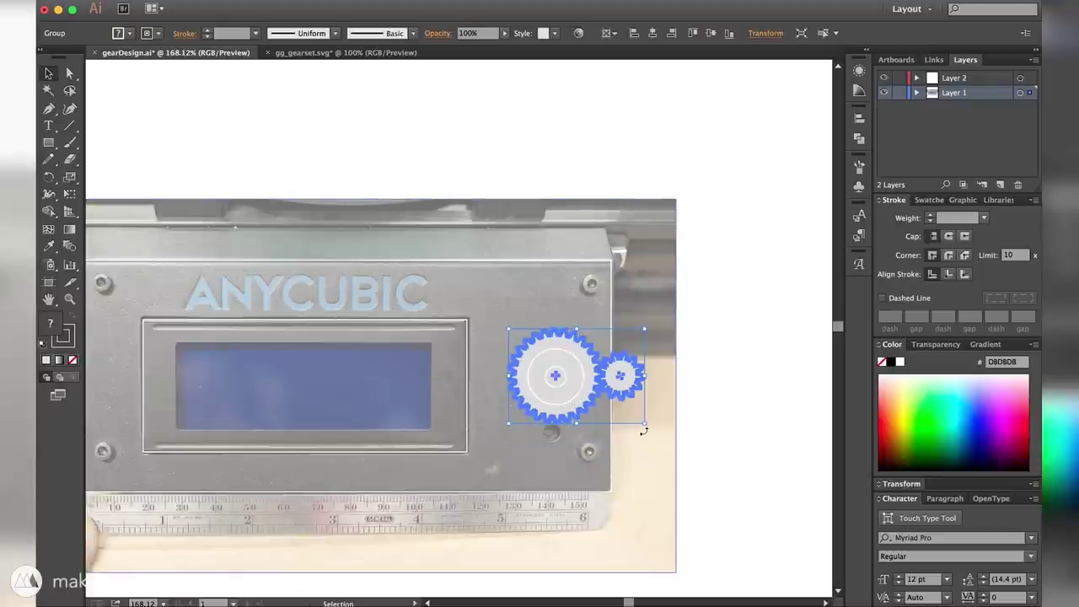
pyautogui.moveTo(560, 357); pyautogui.dragTo(561, 361)
# - Move the gears in place onto a new Layer 3 and stack Layer 2 above it
pyautogui.press('super+x')
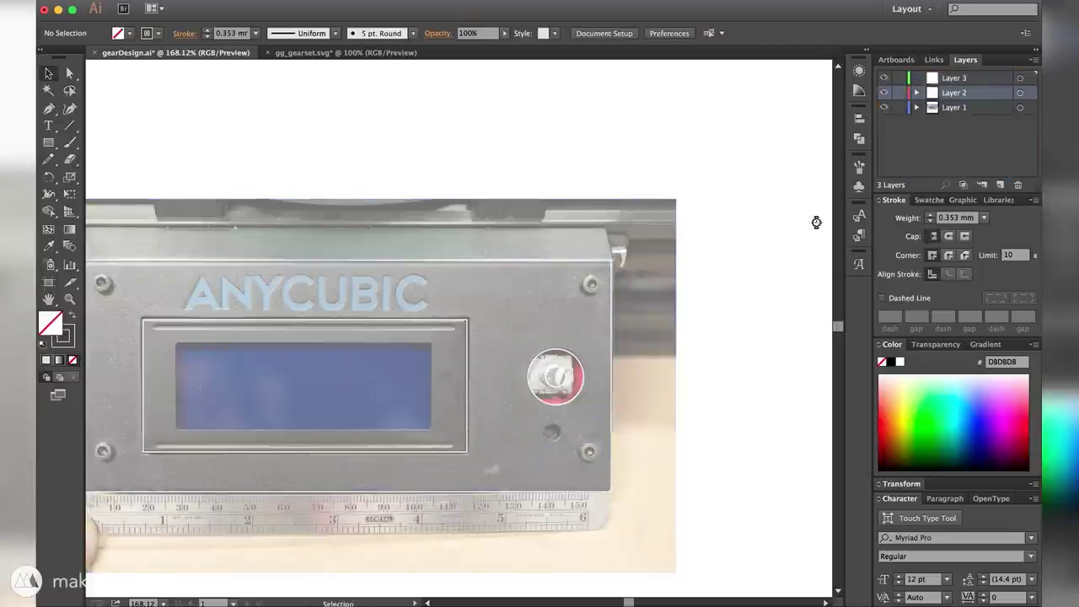
pyautogui.press('super+f')
pyautogui.moveTo(953, 92); pyautogui.dragTo(953, 72)
pyautogui.click(740, 403)
pyautogui.press('super+1')
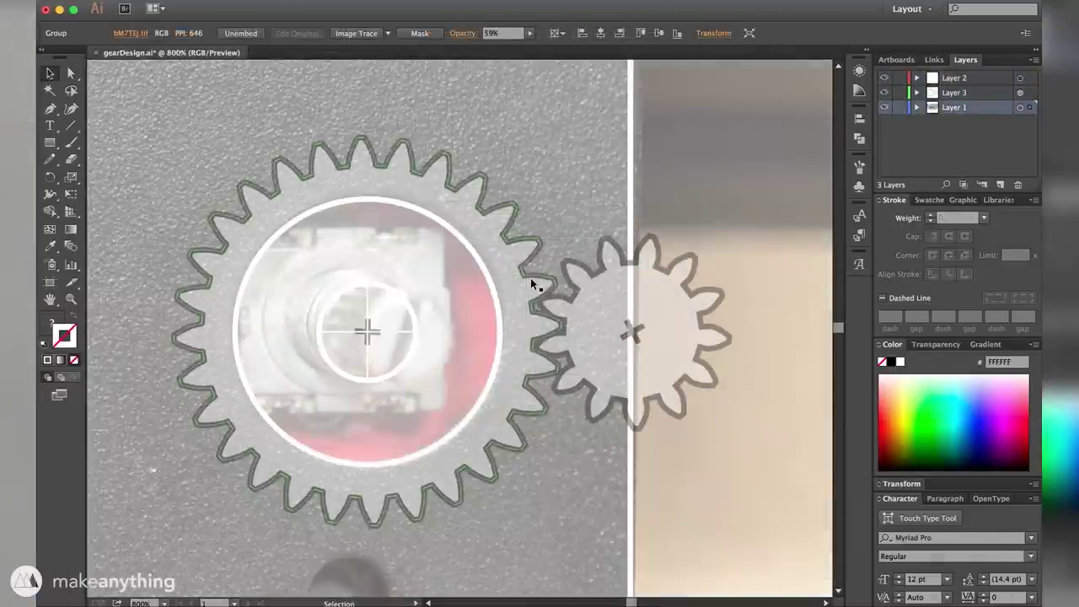
# - Simplify the gear paths with 50% curve precision and a 176° angle threshold, previewing the result
pyautogui.click(586, 312)
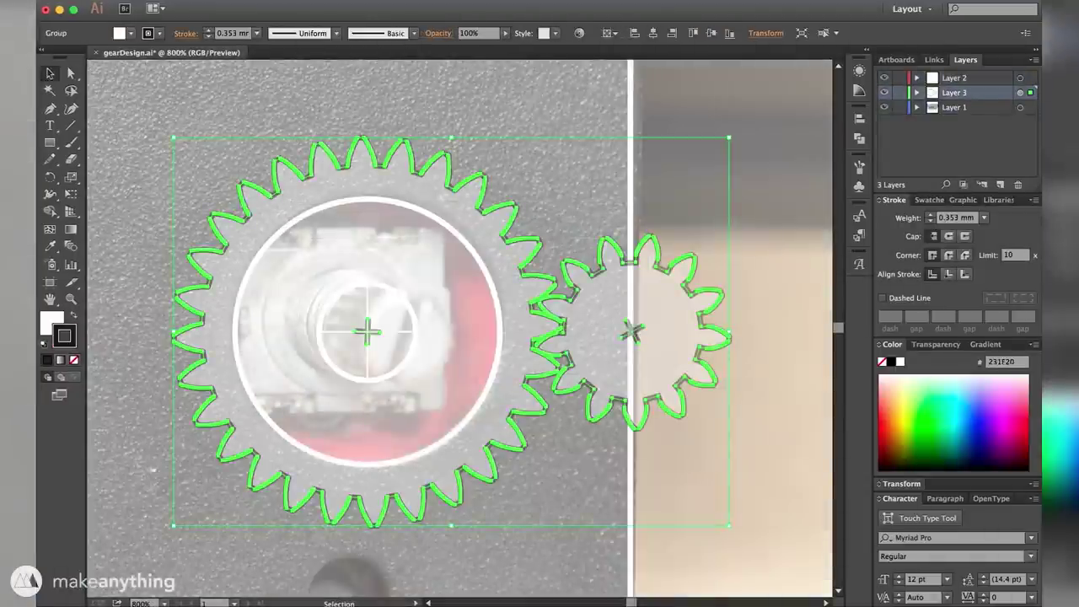
pyautogui.click(192, 1)
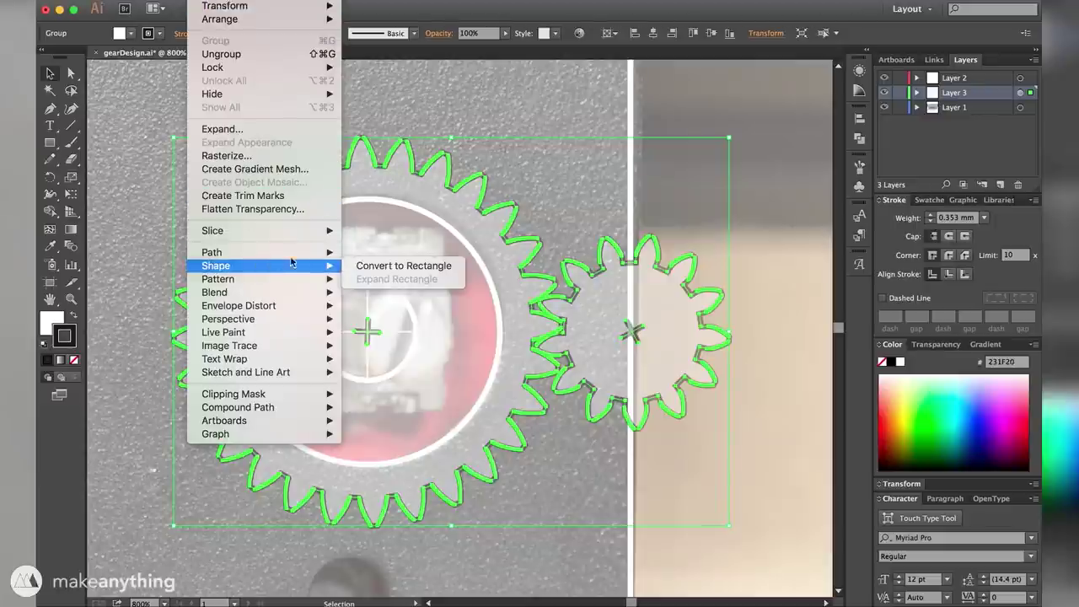
pyautogui.moveTo(253, 252)
pyautogui.click(396, 322)
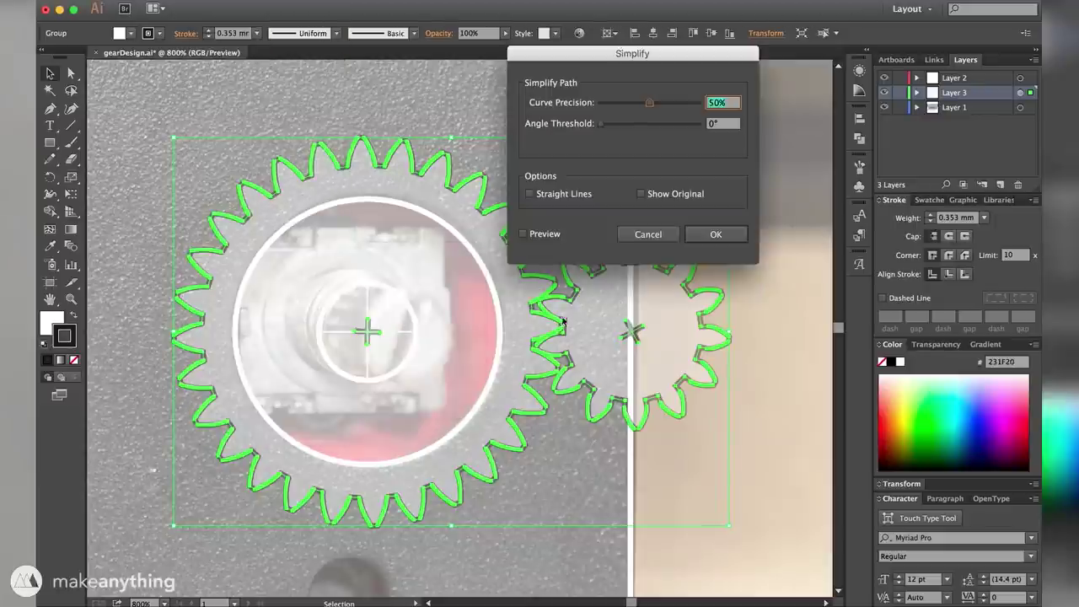
pyautogui.click(524, 234)
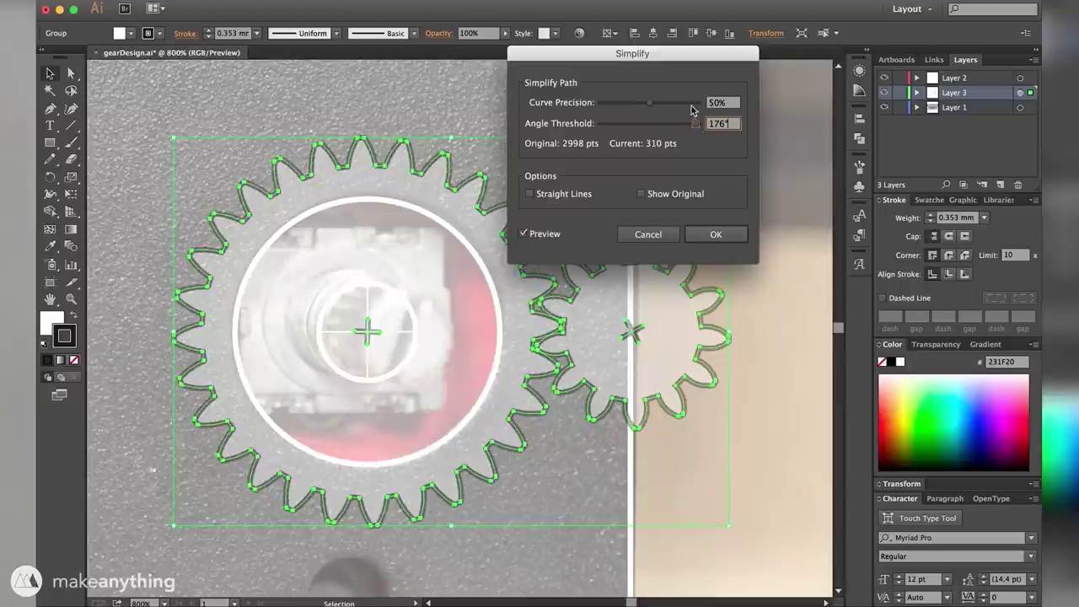
pyautogui.click(708, 235)
pyautogui.click(757, 446)
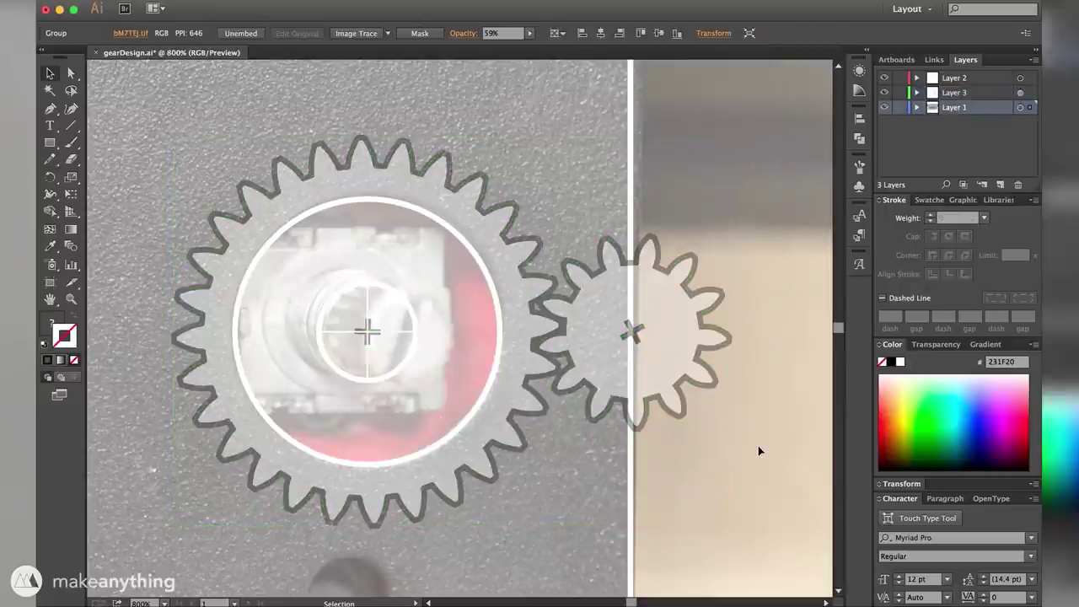
# - Export the selected gears as gearDesign.dxf in AutoCAD Interchange File format
pyautogui.click(567, 371)
pyautogui.click(138, 2)
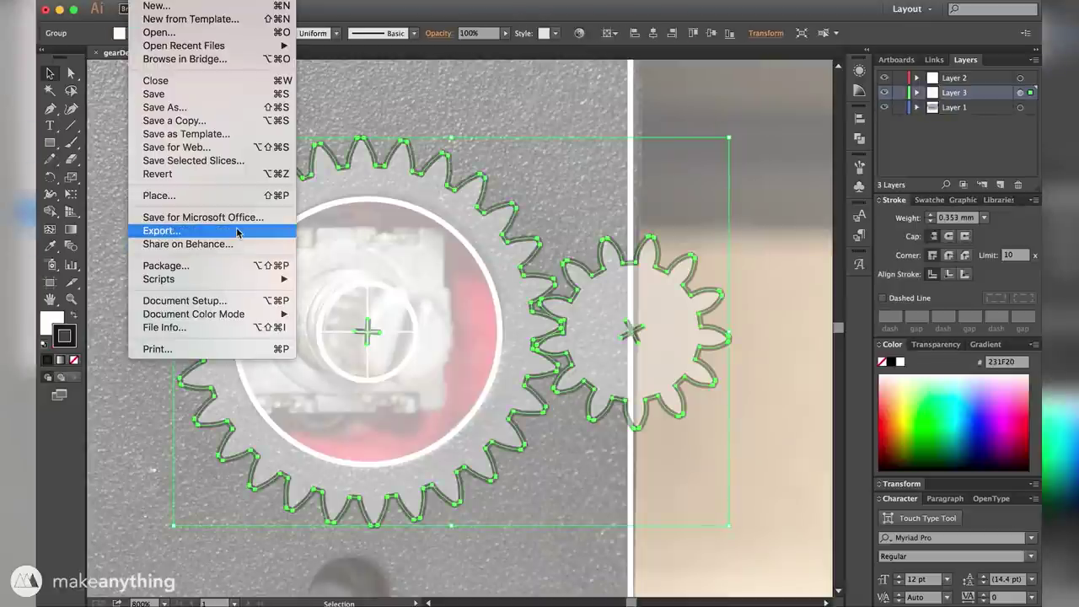
pyautogui.click(239, 232)
pyautogui.click(531, 543)
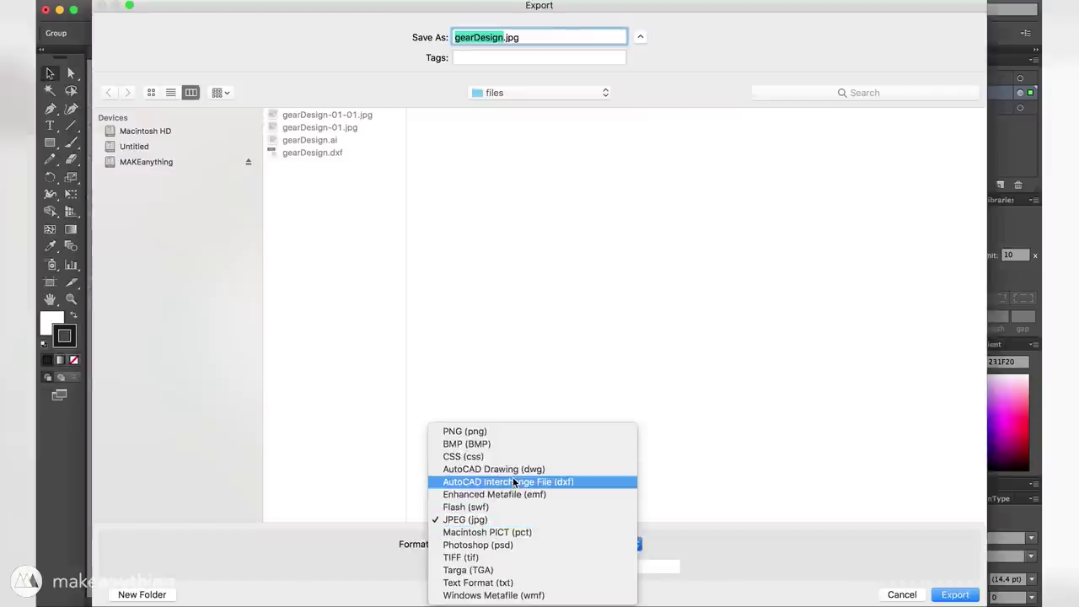
pyautogui.click(512, 479)
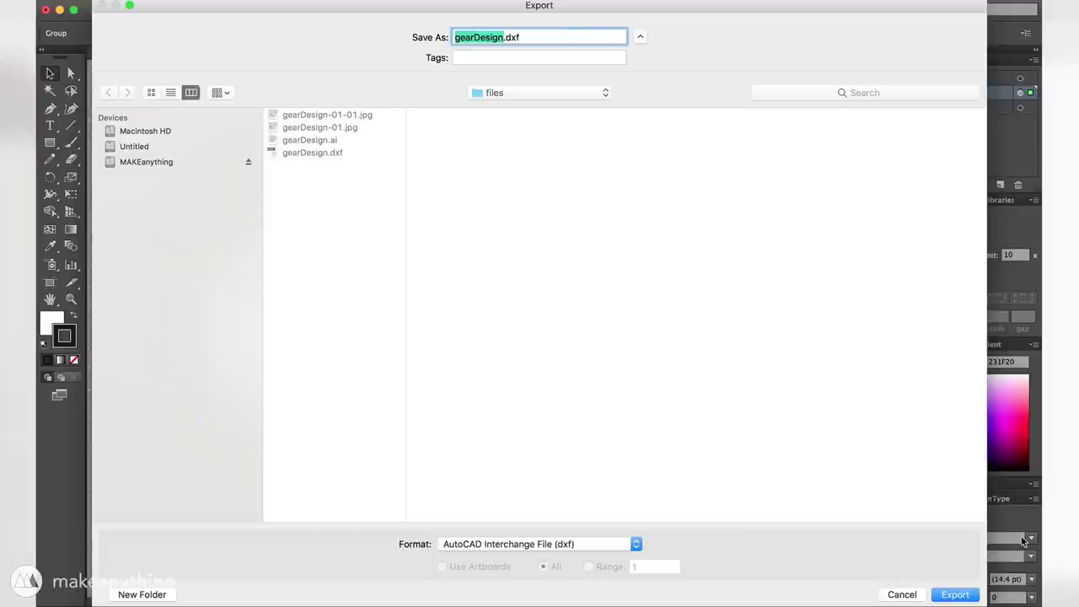
pyautogui.click(955, 595)
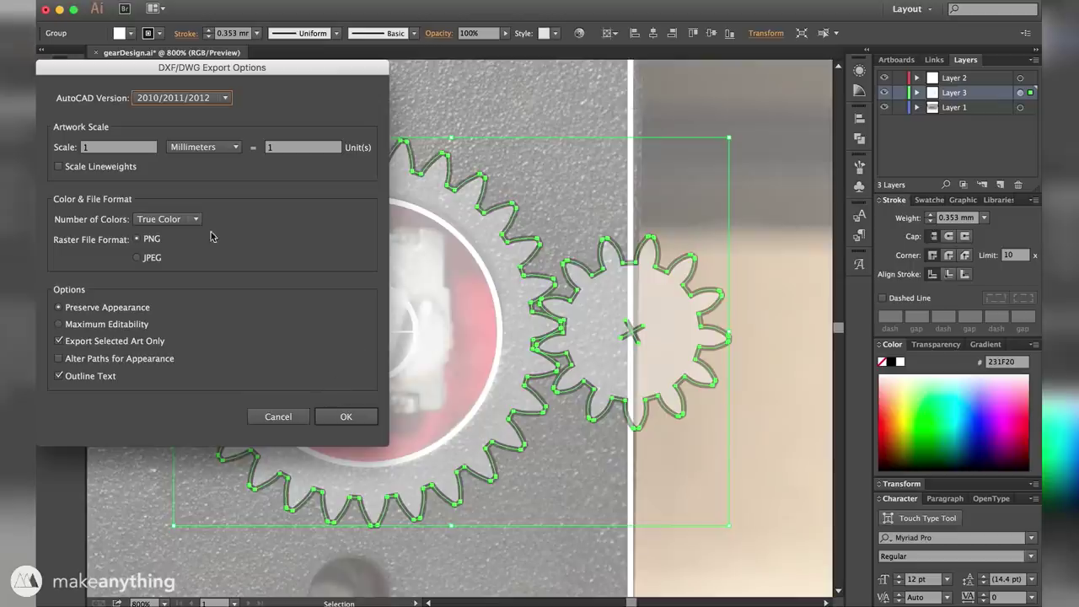
# - Set the DXF artwork scale unit to inches and complete the export
pyautogui.click(177, 149)
pyautogui.click(193, 192)
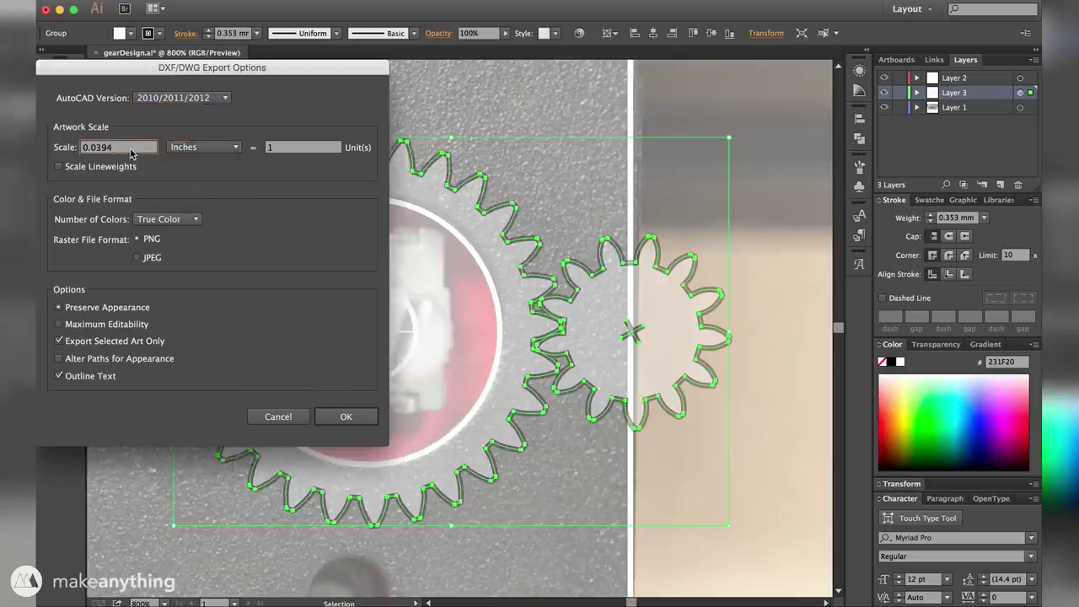
pyautogui.click(346, 418)
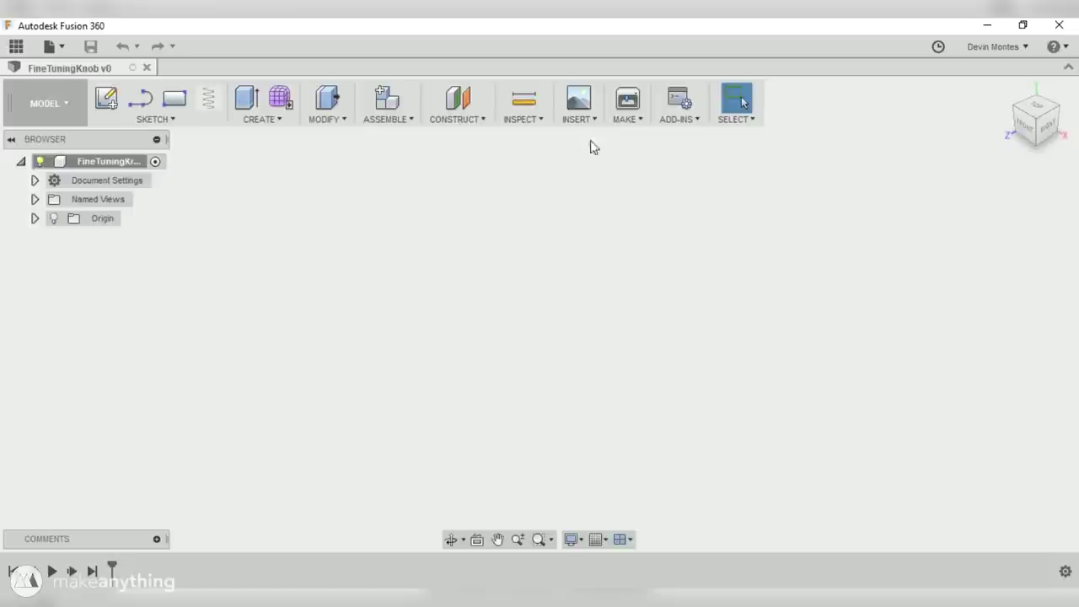
# - In Fusion 360, insert the exported gear DXF on the YZ plane
pyautogui.click(578, 119)
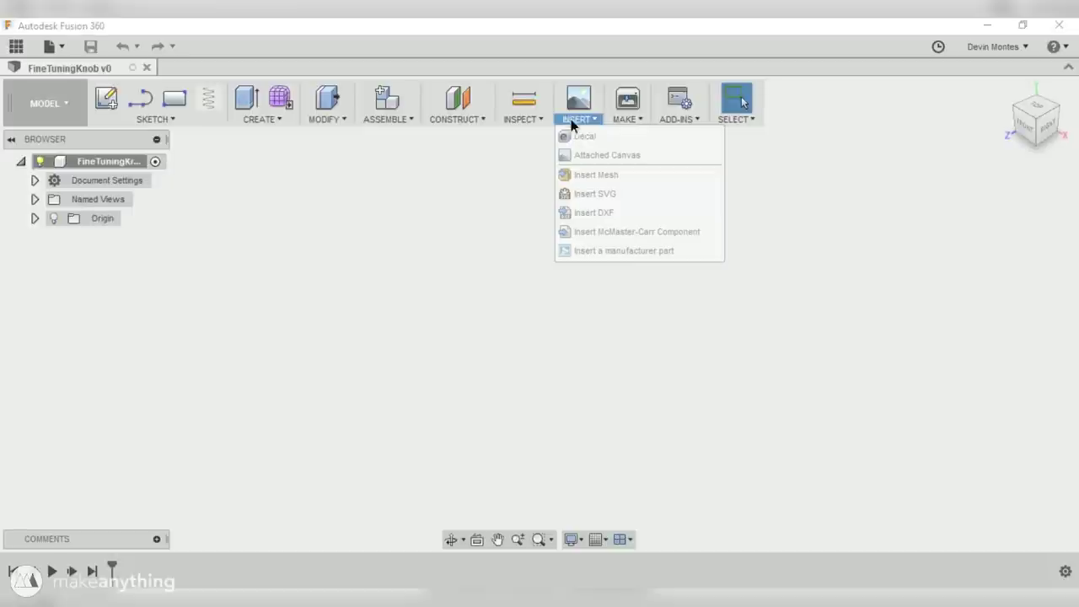
pyautogui.click(606, 212)
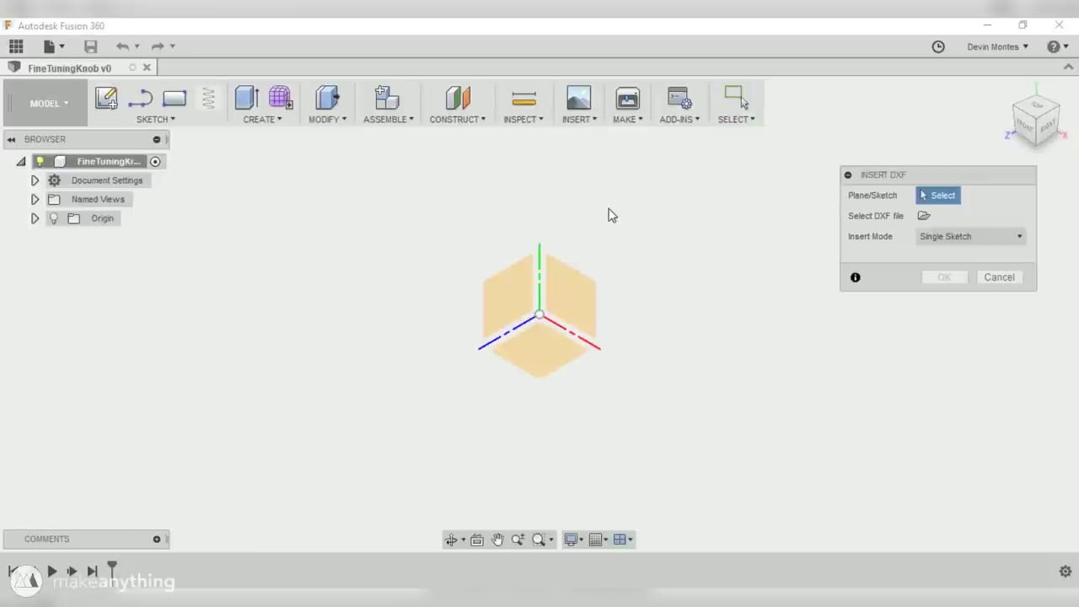
pyautogui.click(523, 309)
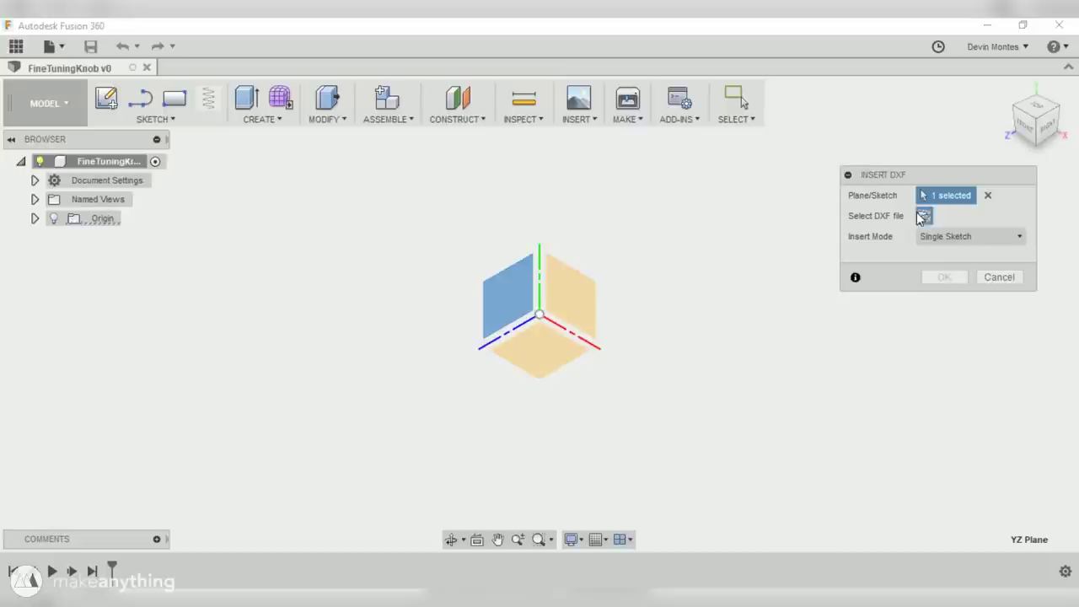
pyautogui.click(923, 215)
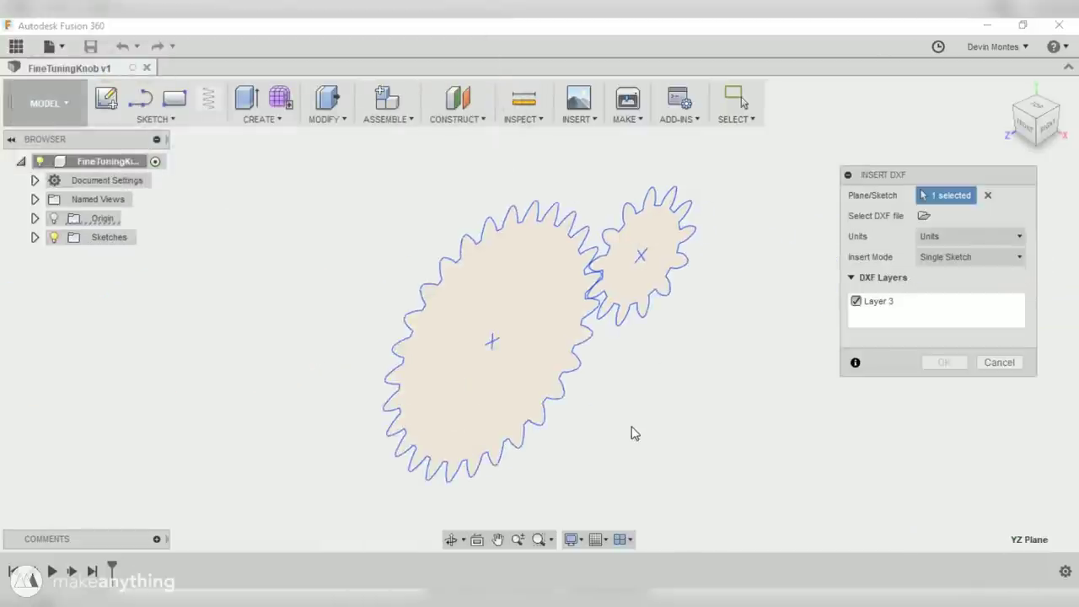
# - Set the DXF units to Inch, move the gear profiles close to the origin and finish the insertion
pyautogui.scroll(-5, 634, 432)
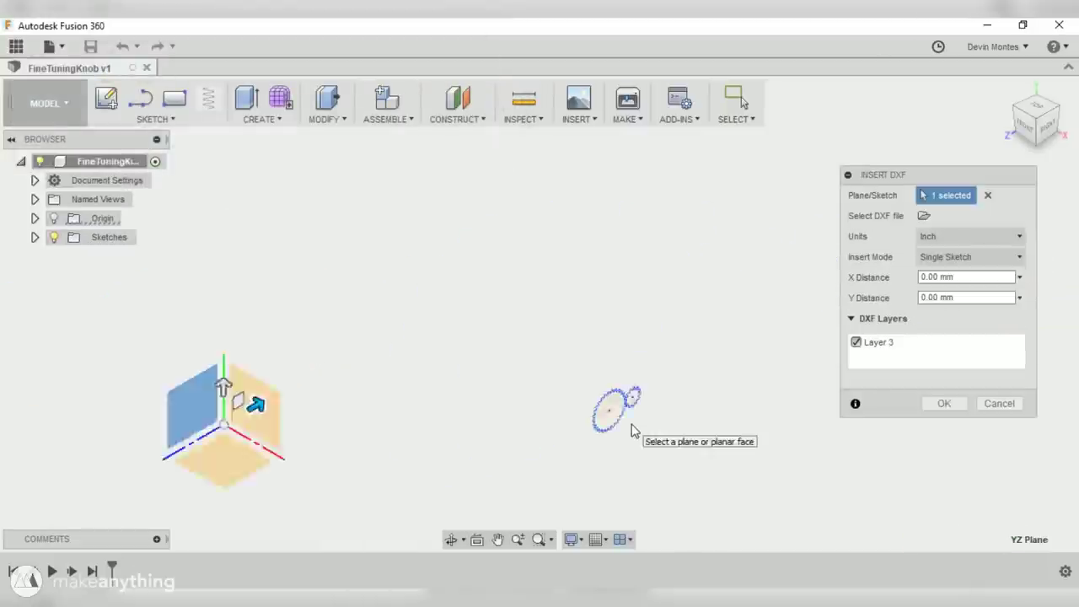
pyautogui.keyDown('shift'); pyautogui.moveTo(634, 430); pyautogui.dragTo(540, 362, button='middle'); pyautogui.keyUp('shift')
pyautogui.scroll(-4, 490, 406)
pyautogui.moveTo(355, 305); pyautogui.dragTo(152, 306)
pyautogui.moveTo(125, 271); pyautogui.dragTo(129, 174)
pyautogui.scroll(-1, 336, 497)
pyautogui.moveTo(159, 224); pyautogui.dragTo(159, 219)
pyautogui.scroll(7, 333, 347)
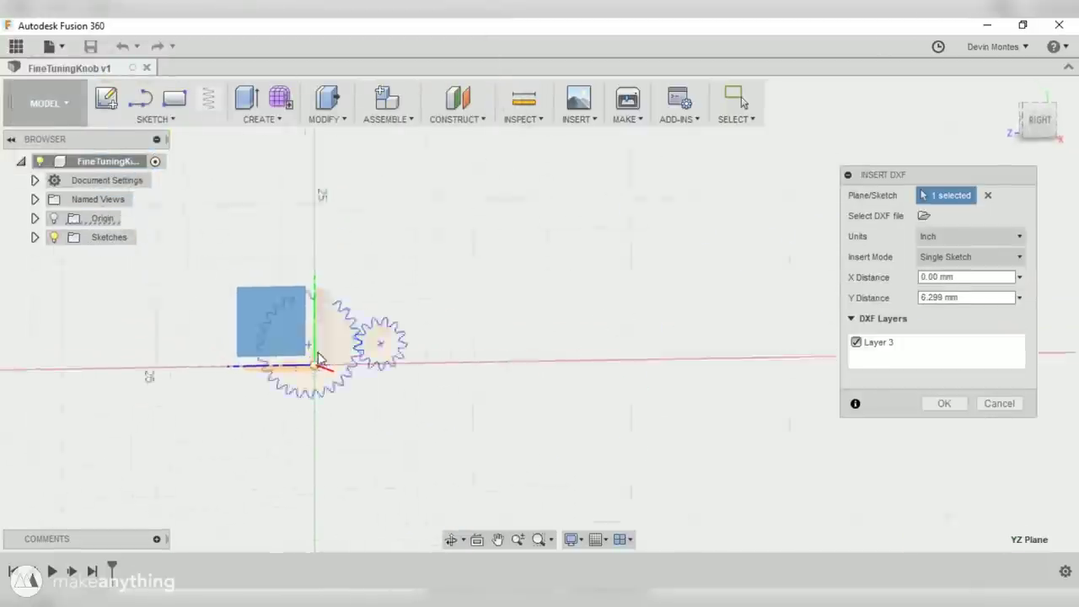
pyautogui.press('Return')
# - Attach the control panel photo as a canvas on the large gear's profile plane
pyautogui.scroll(5, 302, 358)
pyautogui.click(575, 119)
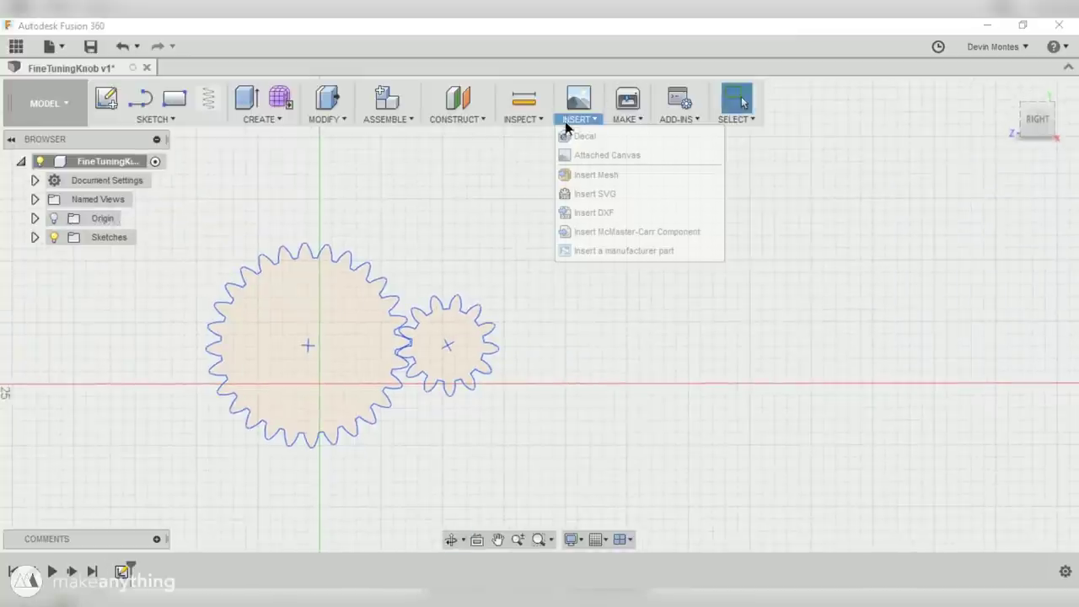
pyautogui.click(604, 155)
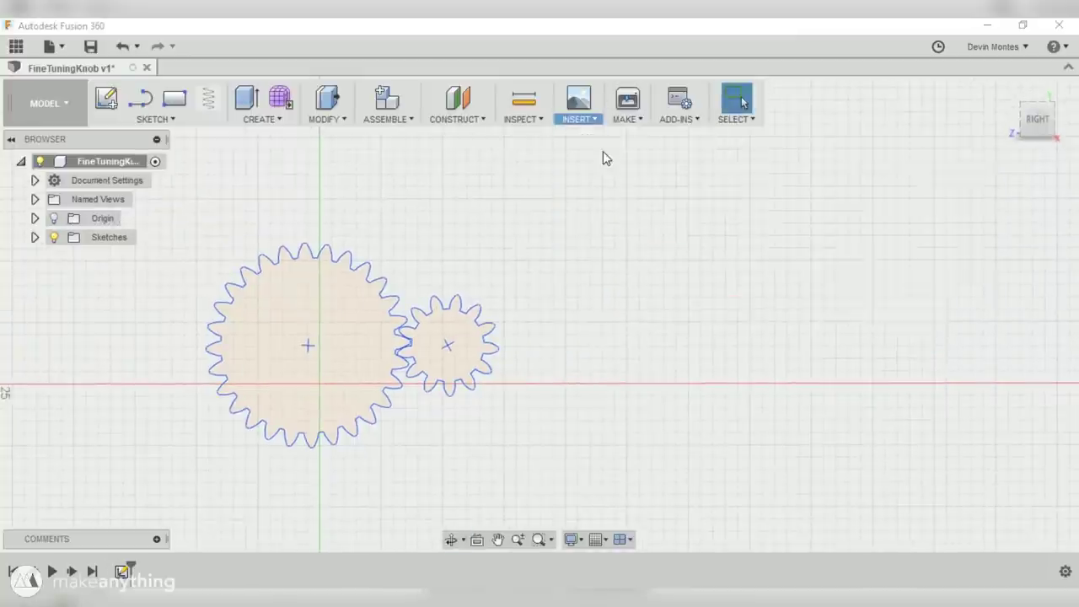
pyautogui.click(269, 332)
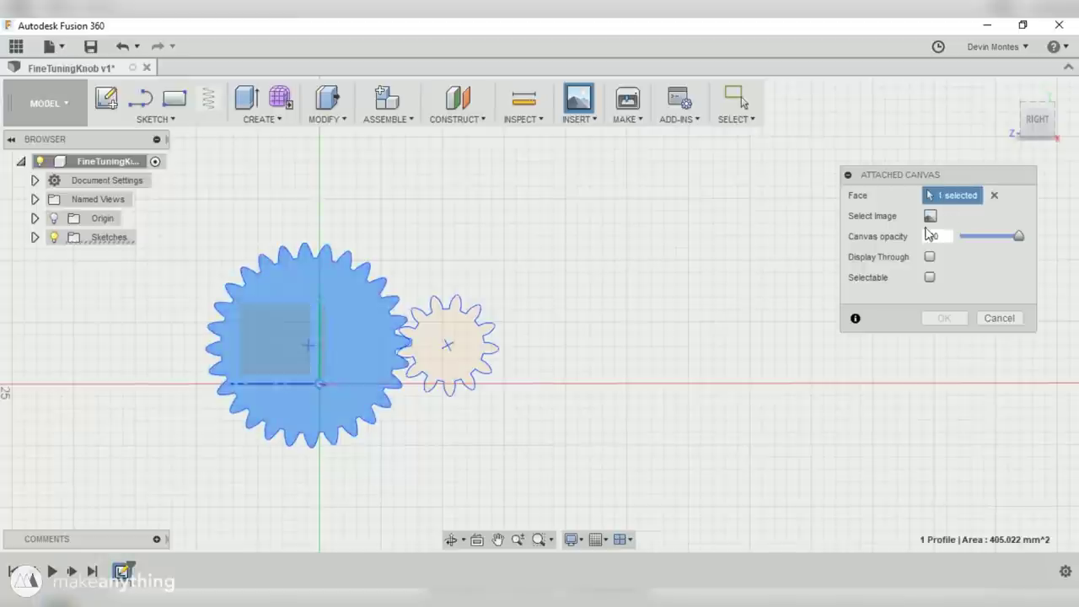
pyautogui.click(930, 216)
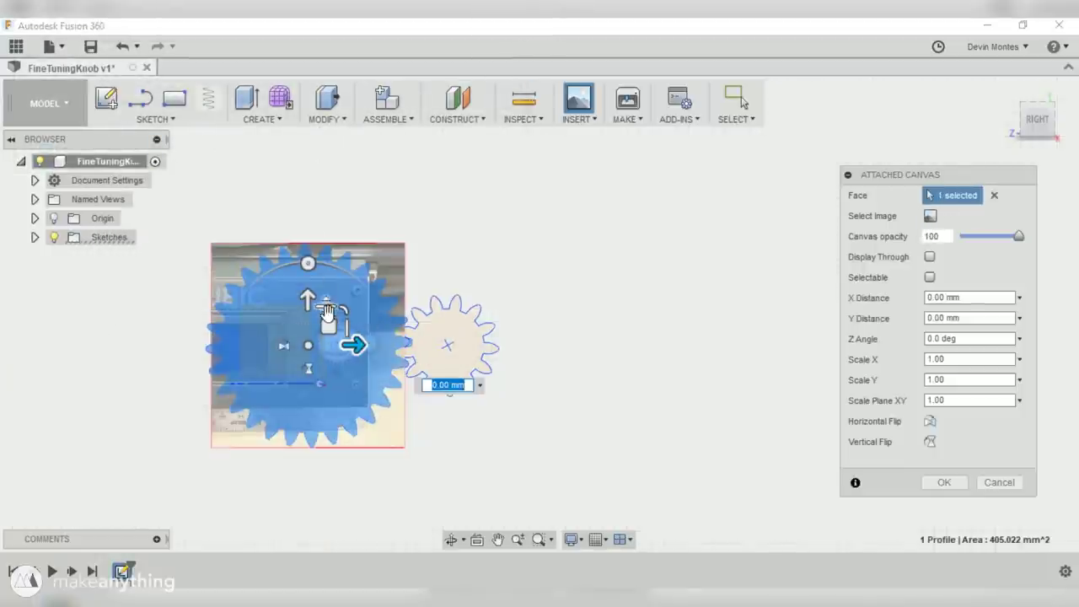
# - Enlarge the canvas and shift it about -15.6 mm in X and -1.3 mm in Y, centring the pictured knob behind the large gear
pyautogui.moveTo(342, 308); pyautogui.dragTo(634, 218)
pyautogui.moveTo(328, 323); pyautogui.dragTo(196, 338)
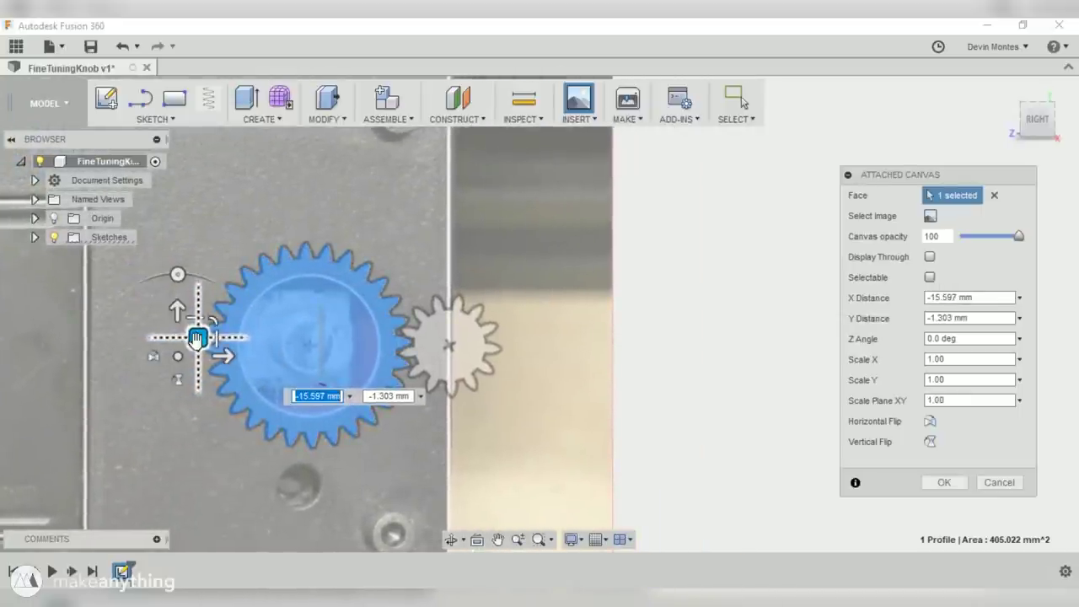
pyautogui.scroll(4, 318, 327)
pyautogui.moveTo(52, 375); pyautogui.dragTo(49, 375)
pyautogui.scroll(-5, 747, 441)
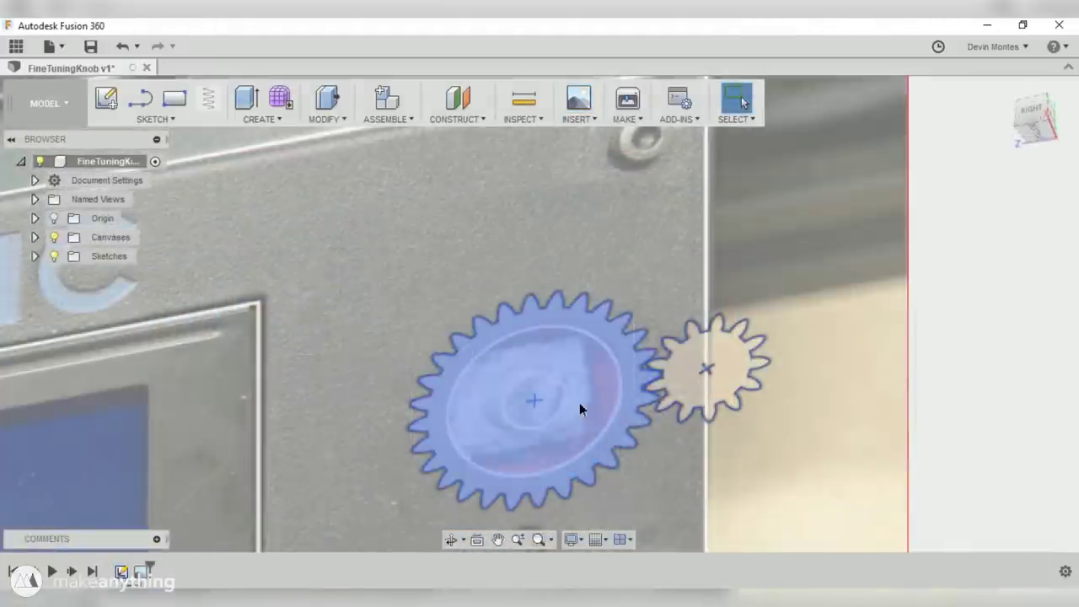
# - Extrude the large gear profile 3 mm, and extrude the small gear profile as a separate new body
pyautogui.click(241, 100)
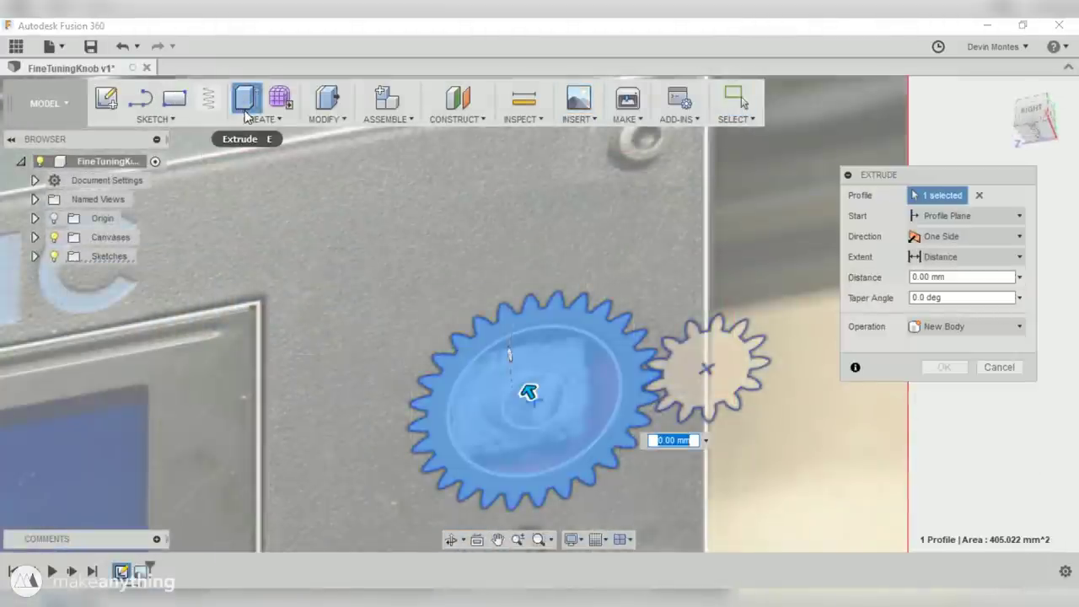
pyautogui.write('3')
pyautogui.press('Return')
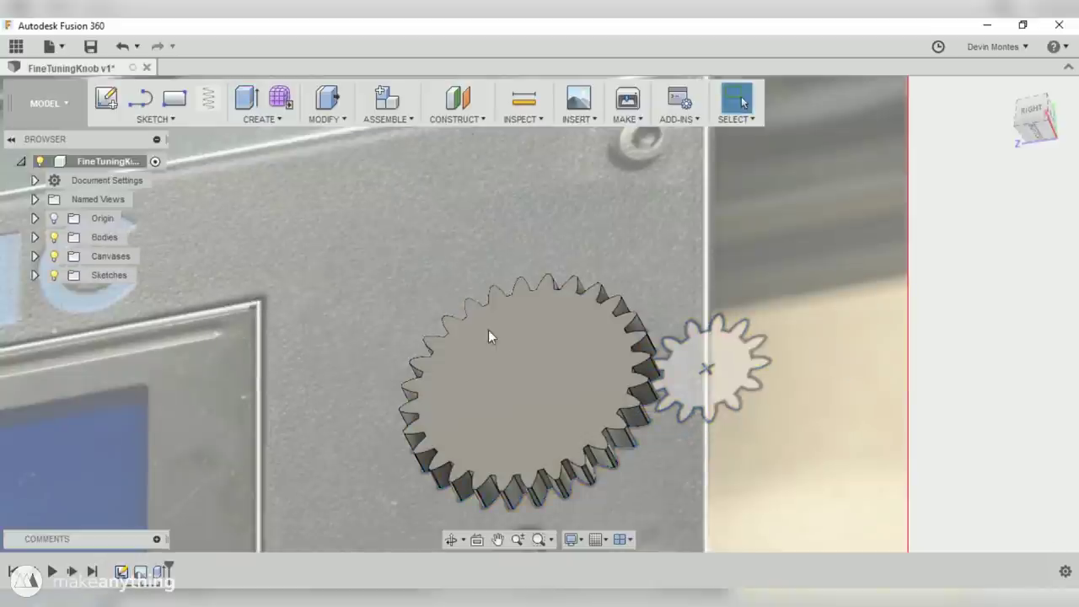
pyautogui.click(700, 399)
pyautogui.click(244, 99)
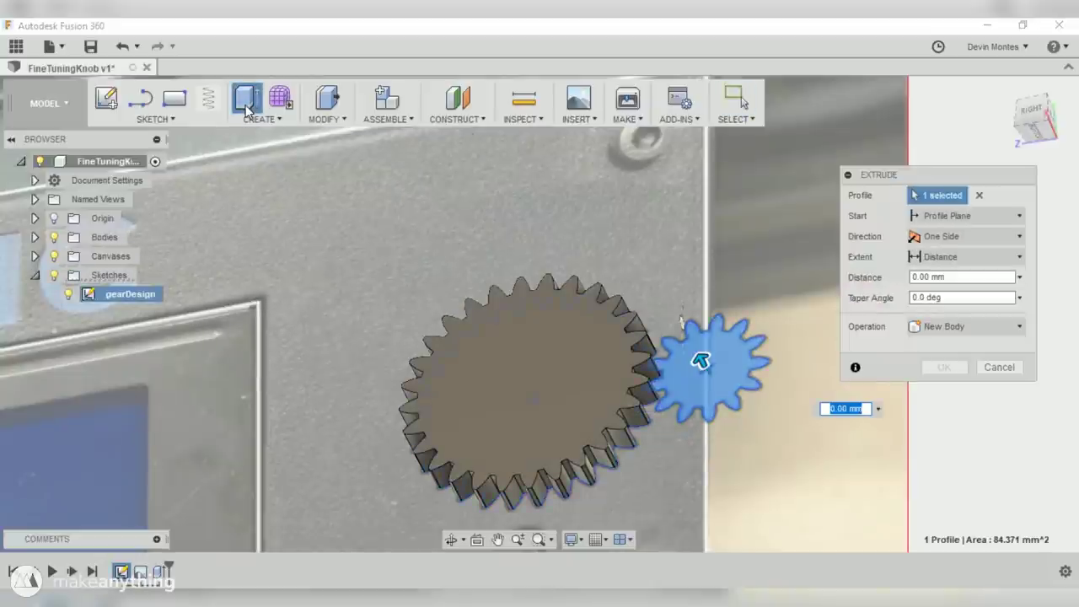
pyautogui.press('Return')
# - Start a sketch on the large gear's outer face and draw a circle at the gear's centre
pyautogui.keyDown('shift'); pyautogui.moveTo(522, 379); pyautogui.dragTo(640, 376, button='middle'); pyautogui.keyUp('shift')
pyautogui.scroll(-5, 634, 312)
pyautogui.moveTo(612, 200); pyautogui.dragTo(547, 292, button='middle')
pyautogui.scroll(4, 547, 292)
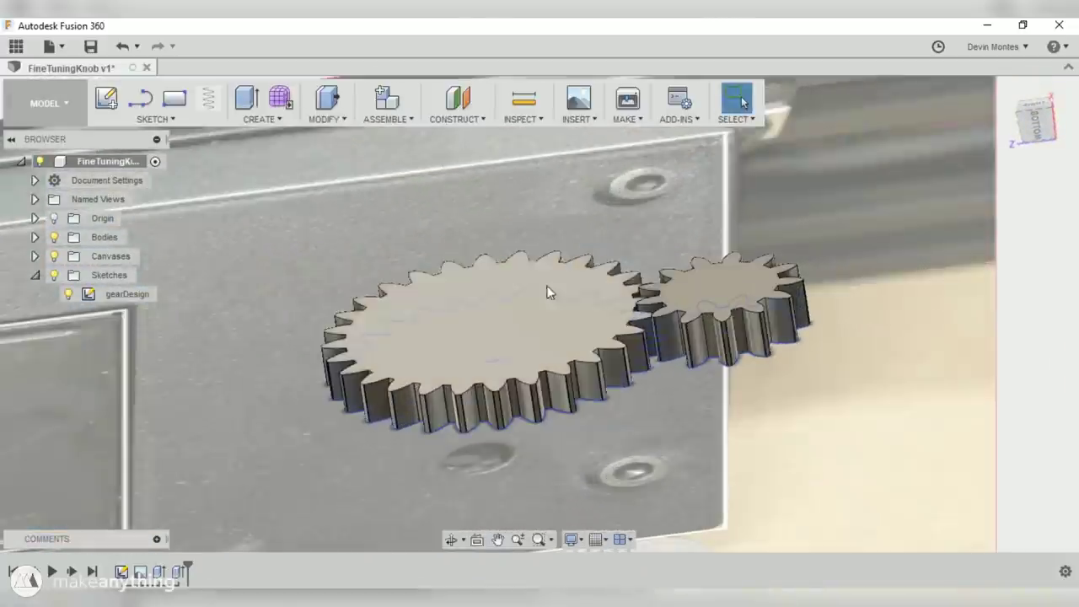
pyautogui.click(480, 346)
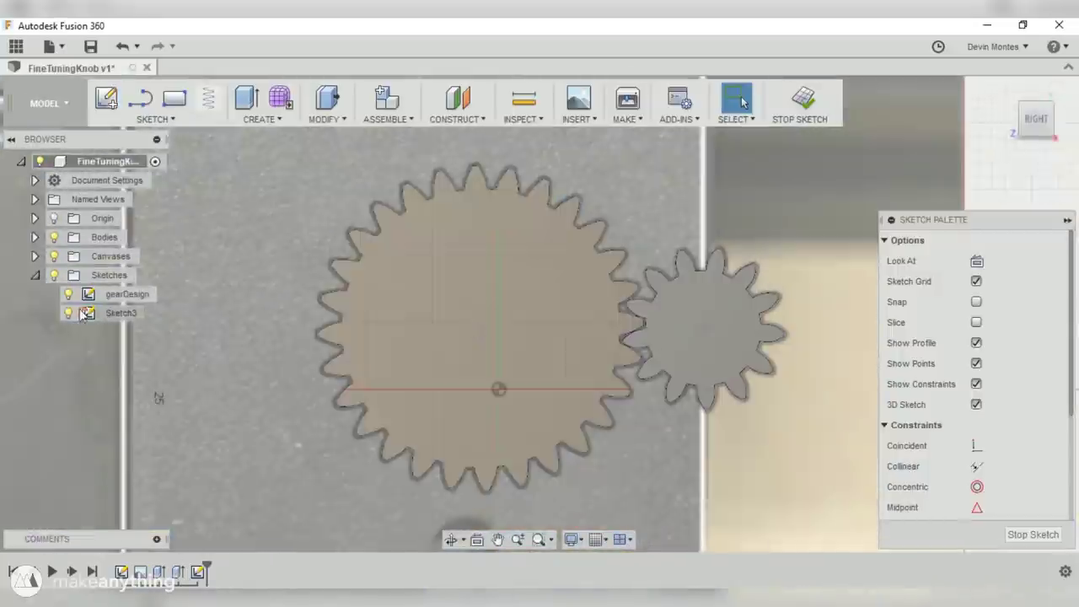
pyautogui.press('c')
pyautogui.scroll(5, 480, 320)
pyautogui.click(479, 313)
pyautogui.click(578, 362)
# - Dimension the large gear's centre circle to a diameter of 5.8 mm
pyautogui.scroll(-4, 641, 400)
pyautogui.press('d')
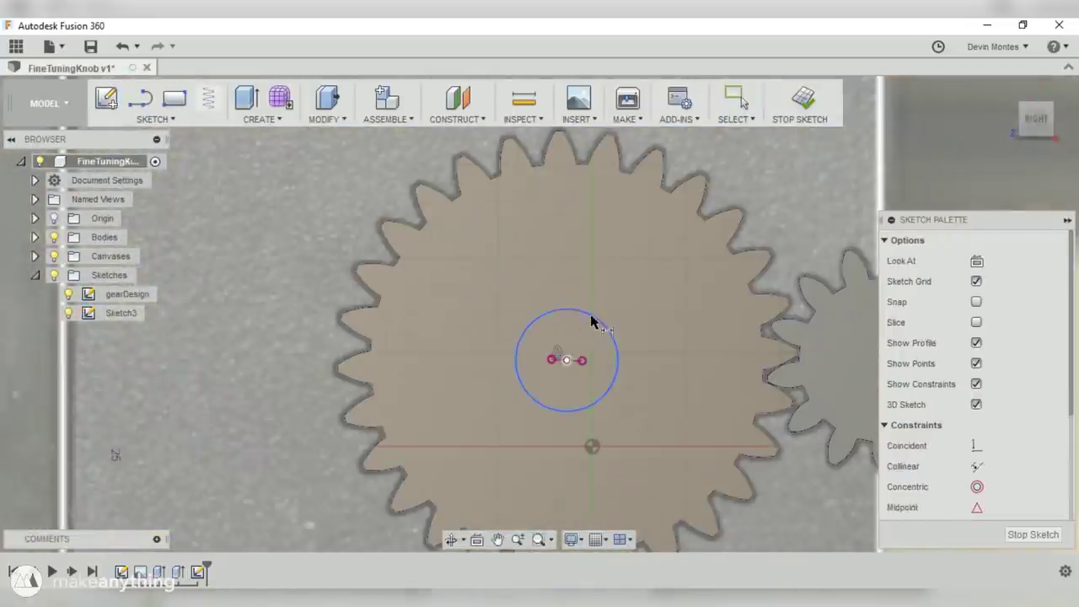
pyautogui.click(591, 316)
pyautogui.click(641, 292)
pyautogui.write('5.8')
pyautogui.press('Return')
# - Draw a circle 4.4 mm in diameter at the small gear's centre
pyautogui.scroll(-4, 798, 337)
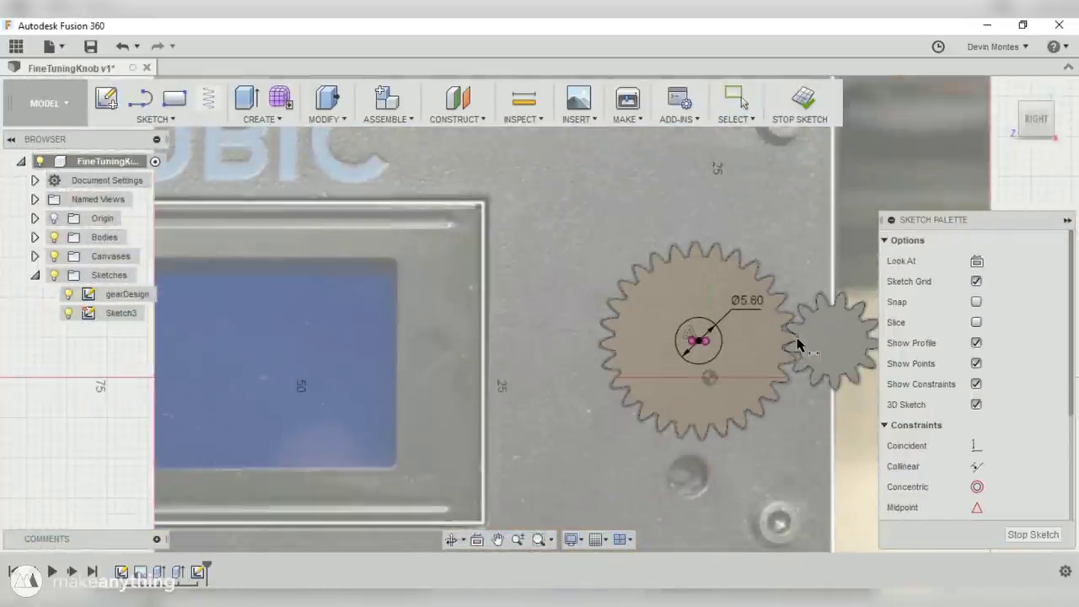
pyautogui.moveTo(795, 344); pyautogui.dragTo(449, 358, button='middle')
pyautogui.scroll(4, 470, 353)
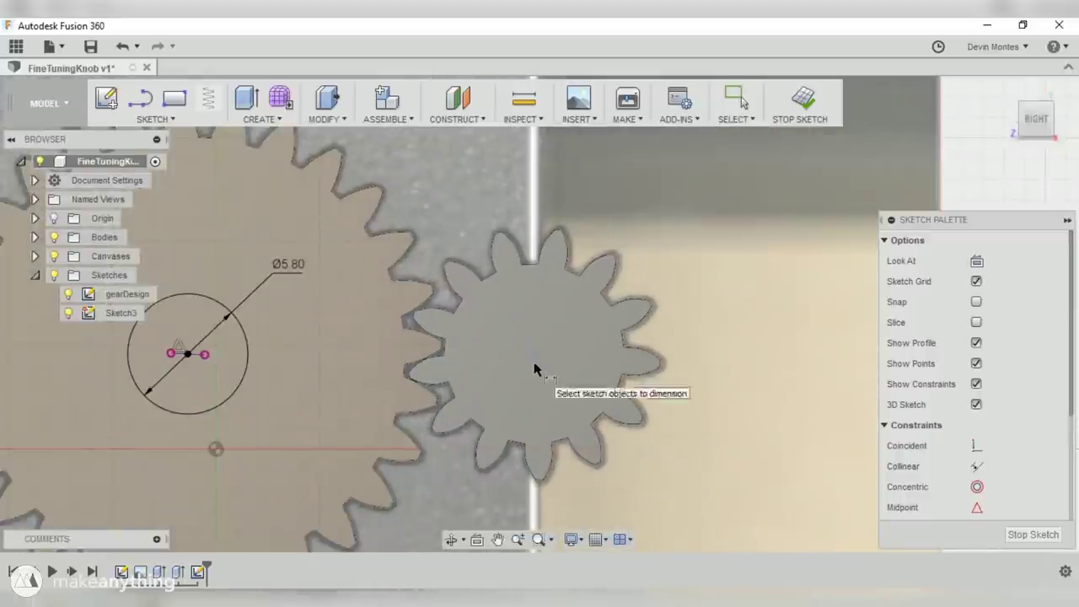
pyautogui.scroll(2, 541, 360)
pyautogui.press('c')
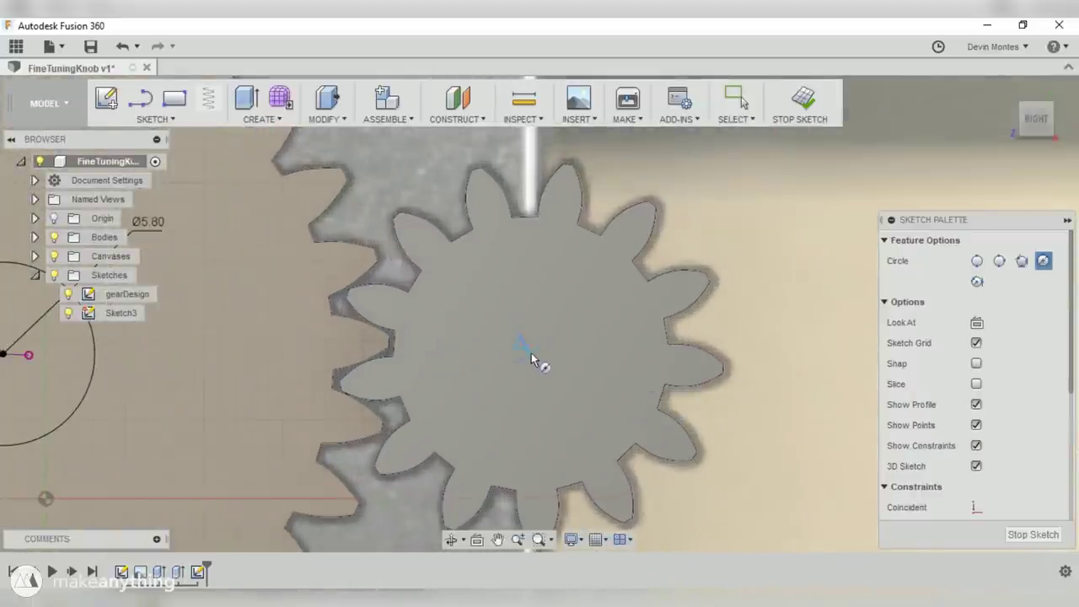
pyautogui.click(531, 353)
pyautogui.write('4.4')
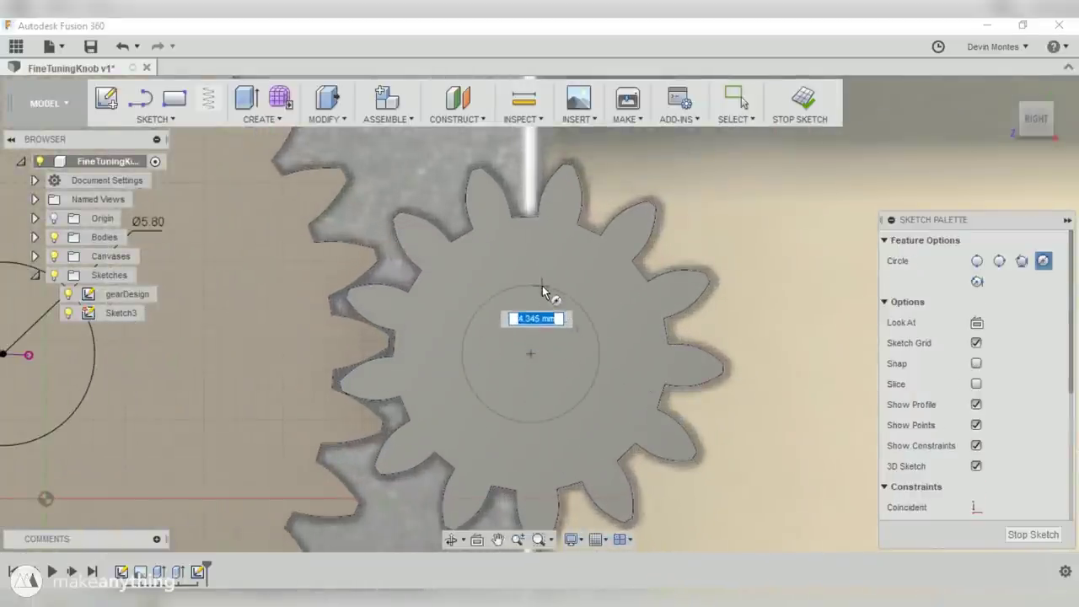
pyautogui.press('Return')
pyautogui.press('Escape')
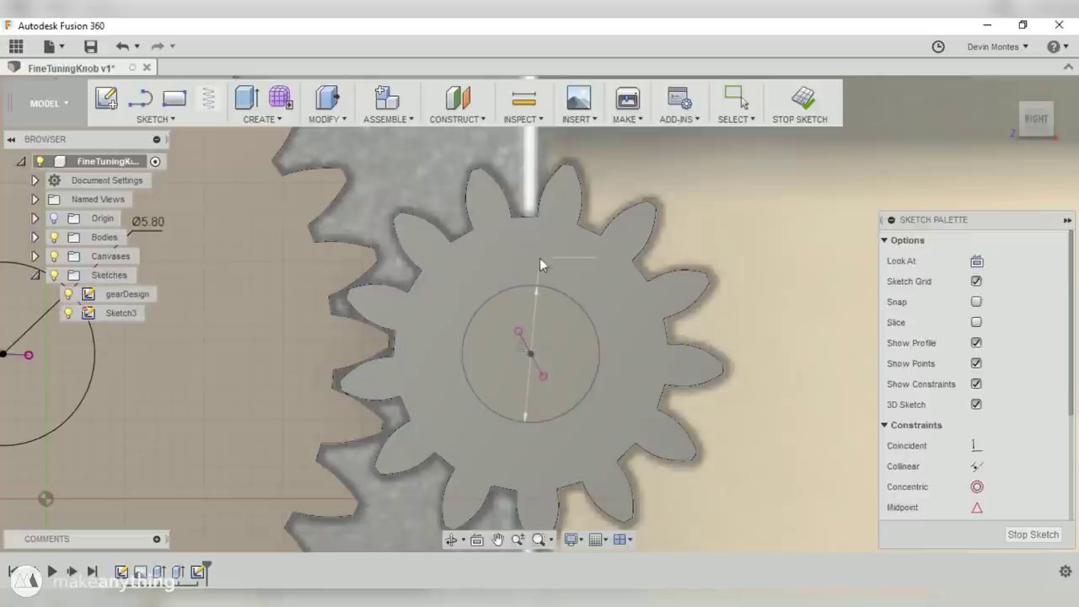
# - Cut both centre circles through the two gears with a symmetric extrusion
pyautogui.scroll(-5, 556, 266)
pyautogui.click(246, 99)
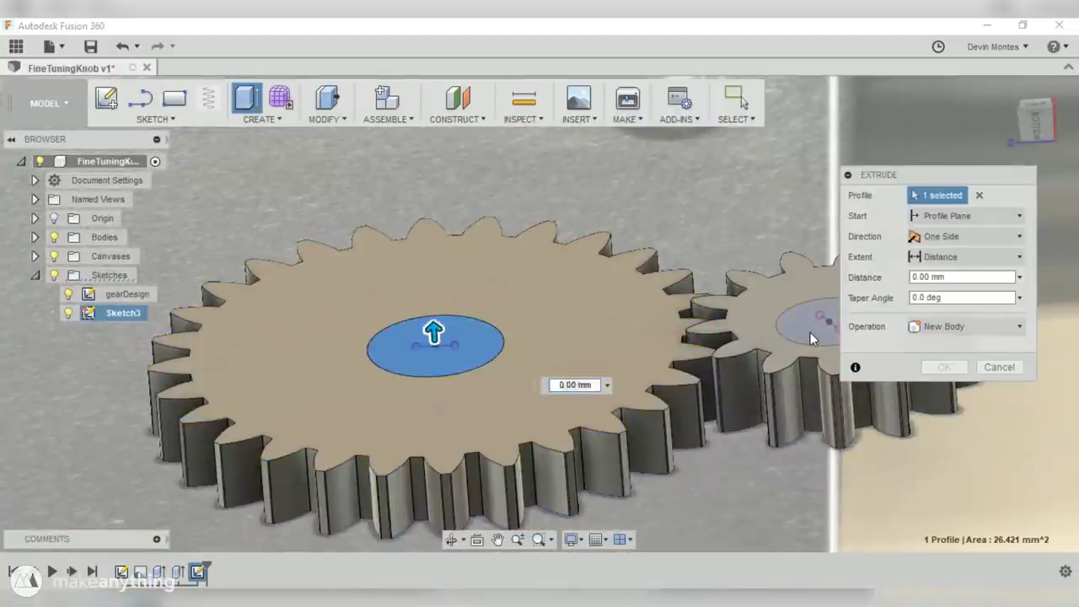
pyautogui.click(811, 334)
pyautogui.scroll(-3, 808, 373)
pyautogui.moveTo(794, 388); pyautogui.dragTo(520, 405, button='middle')
pyautogui.click(936, 236)
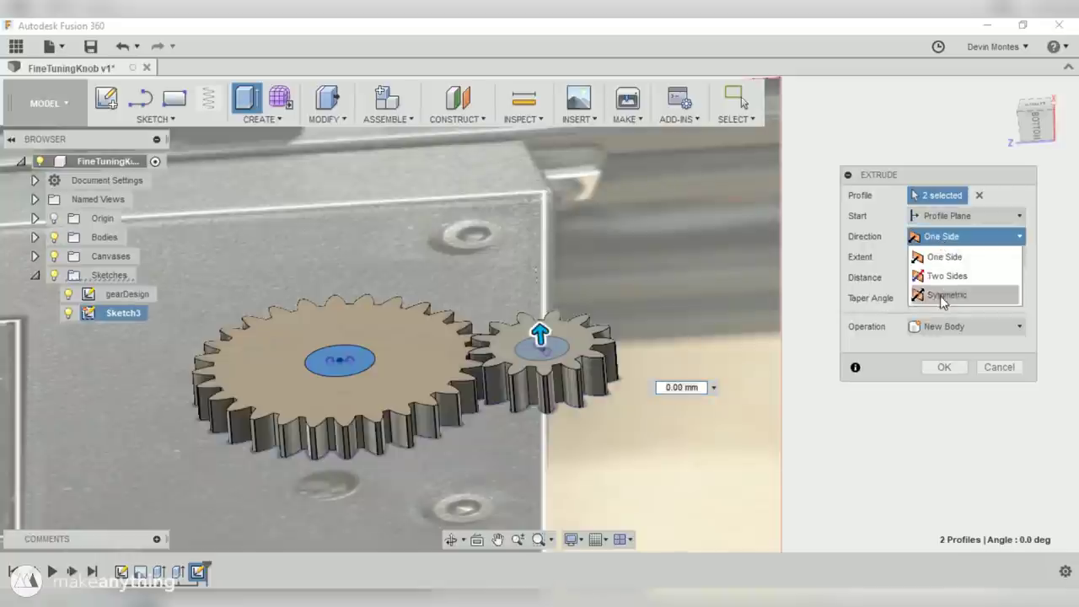
pyautogui.click(939, 296)
pyautogui.moveTo(540, 334); pyautogui.dragTo(531, 223)
pyautogui.click(961, 387)
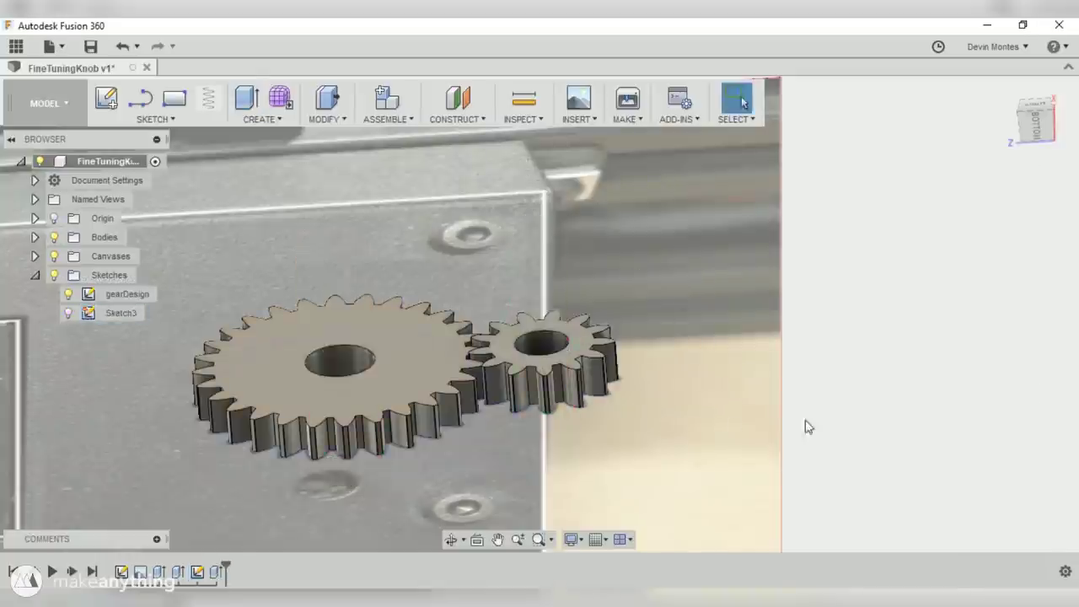
# - Start a sketch on the small gear's outer face and draw a large knob circle around its centre, reaching close to the large gear's hole
pyautogui.keyDown('shift'); pyautogui.moveTo(804, 426); pyautogui.dragTo(725, 343, button='middle'); pyautogui.keyUp('shift')
pyautogui.scroll(-2, 636, 409)
pyautogui.keyDown('shift'); pyautogui.moveTo(725, 342); pyautogui.dragTo(675, 253, button='middle'); pyautogui.keyUp('shift')
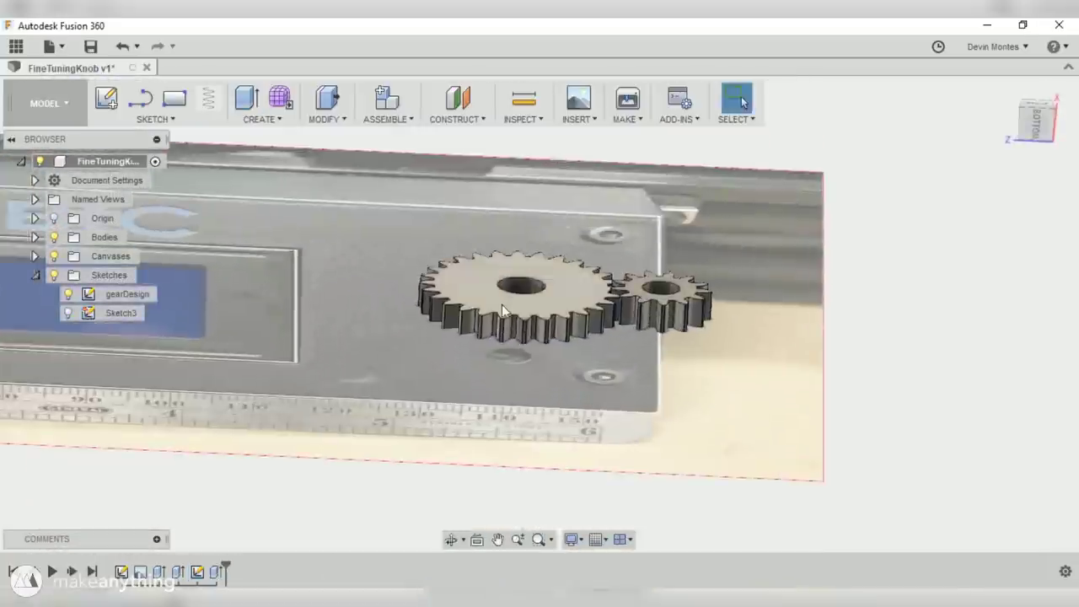
pyautogui.scroll(5, 641, 291)
pyautogui.click(615, 295)
pyautogui.click(105, 99)
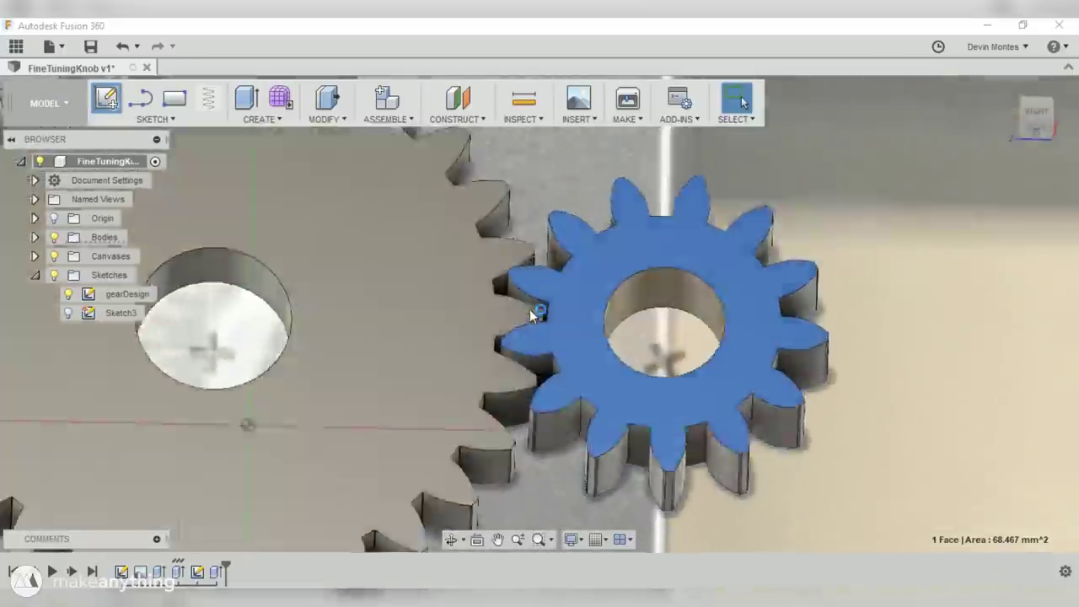
pyautogui.press('c')
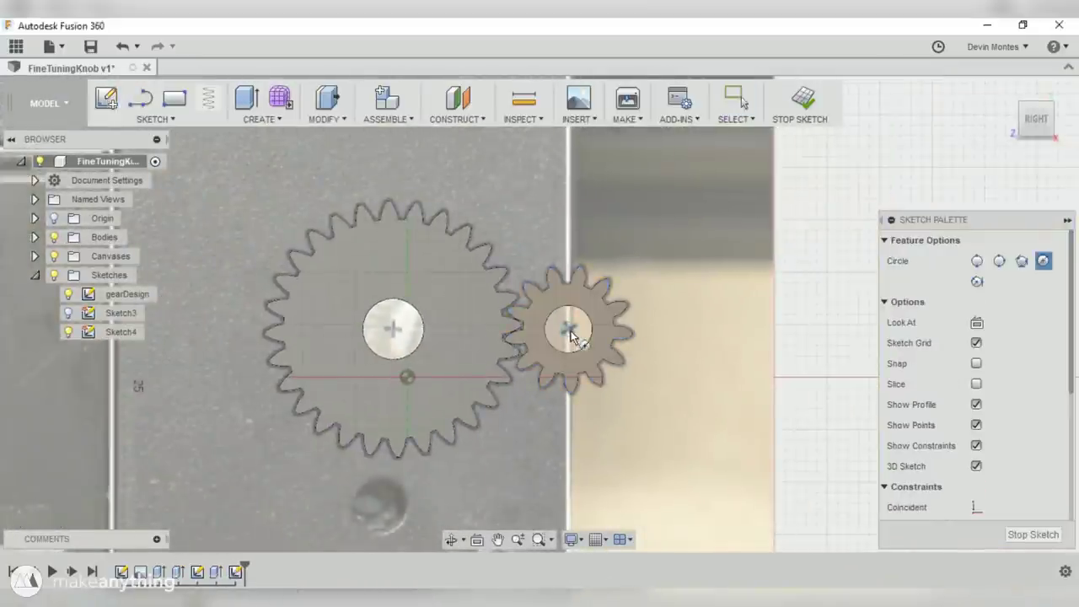
pyautogui.click(568, 328)
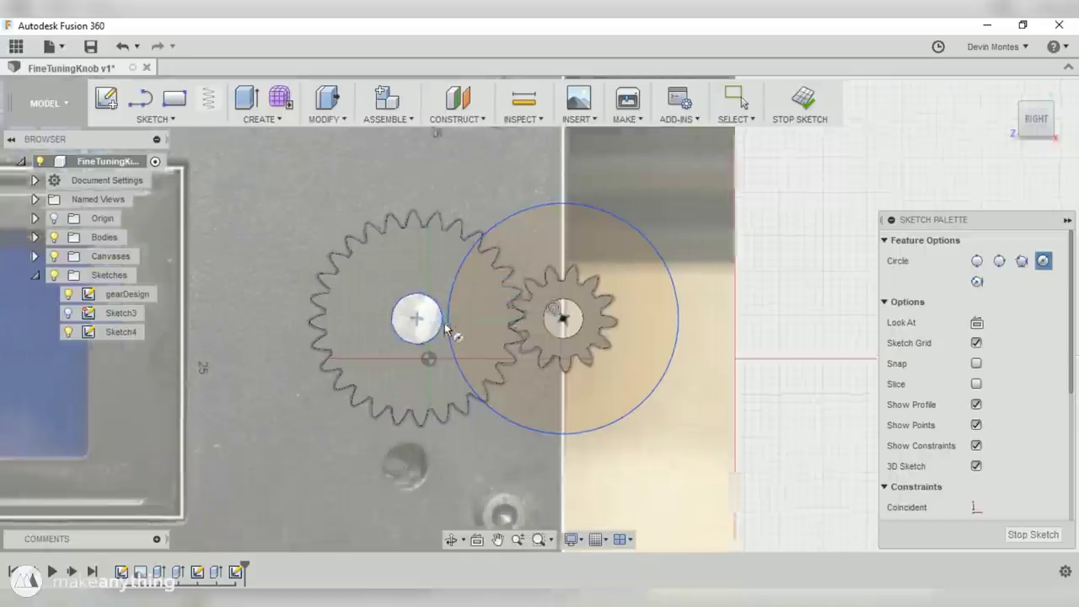
# - Draw a circle concentric with the large gear's hole and dimension it 1.6 mm outside the hole's edge
pyautogui.scroll(4, 456, 329)
pyautogui.click(381, 310)
pyautogui.click(474, 317)
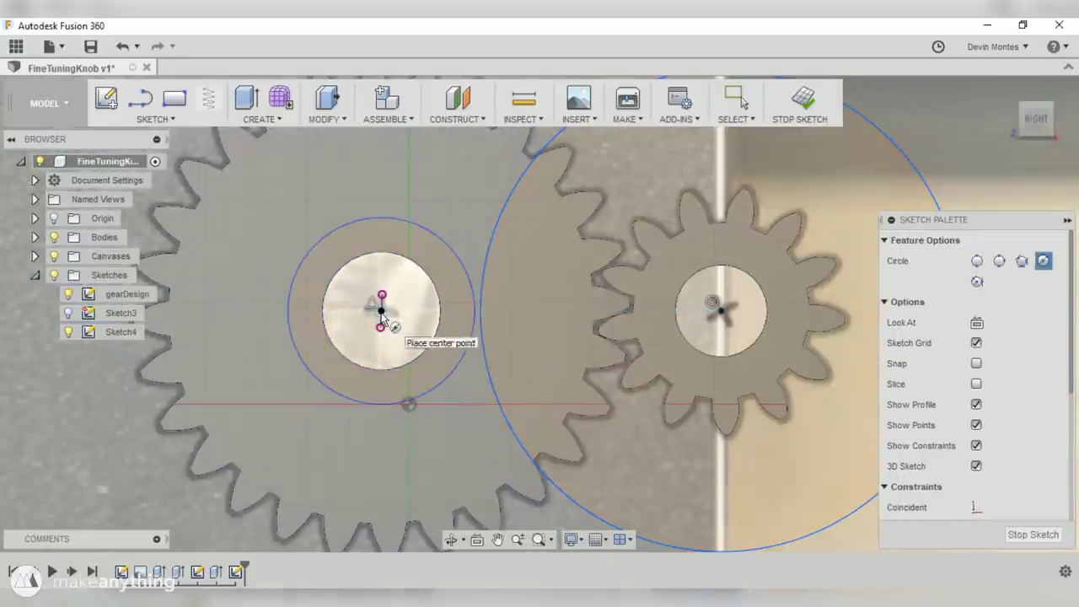
pyautogui.press('d')
pyautogui.click(383, 252)
pyautogui.click(374, 218)
pyautogui.click(366, 168)
pyautogui.write('1.65')
pyautogui.press('Return')
pyautogui.doubleClick(366, 169)
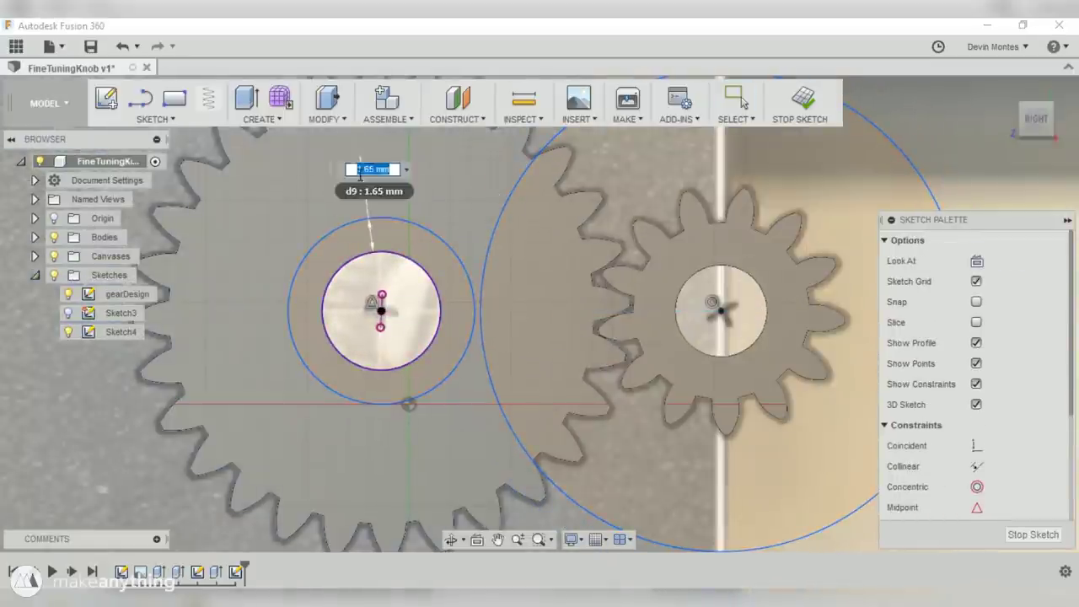
pyautogui.write('1.6')
pyautogui.press('Return')
# - Draw construction lines from the large gear's centre to its ring circle and from the small gear's centre to the knob circle
pyautogui.scroll(5, 446, 317)
pyautogui.rightClick(437, 306)
pyautogui.click(443, 491)
pyautogui.scroll(3, 516, 420)
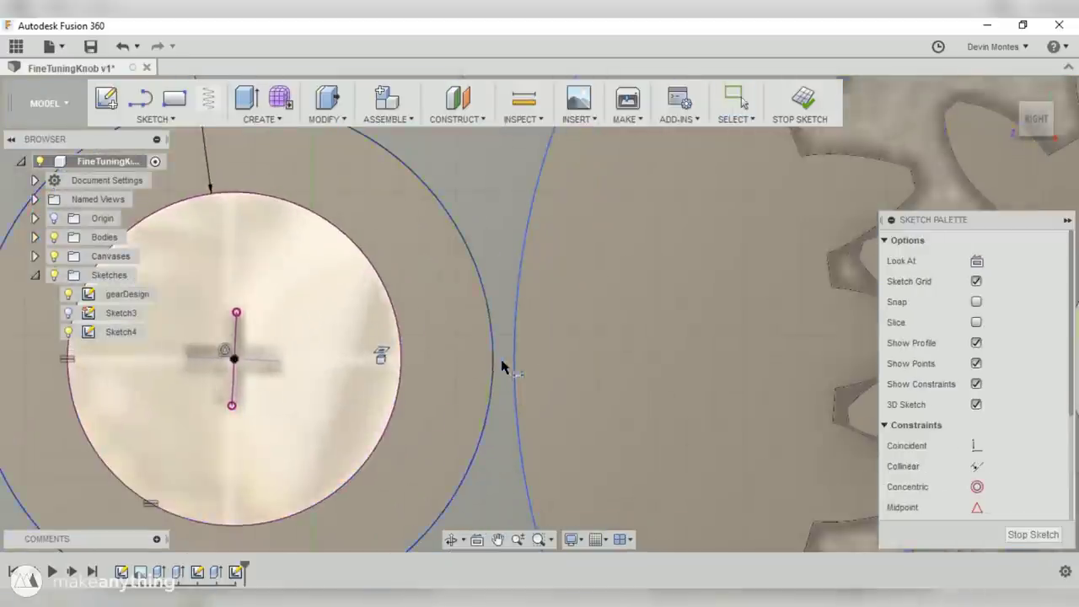
pyautogui.scroll(-4, 511, 376)
pyautogui.press('l')
pyautogui.click(393, 367)
pyautogui.click(502, 367)
pyautogui.click(795, 366)
pyautogui.click(512, 367)
pyautogui.scroll(5, 517, 367)
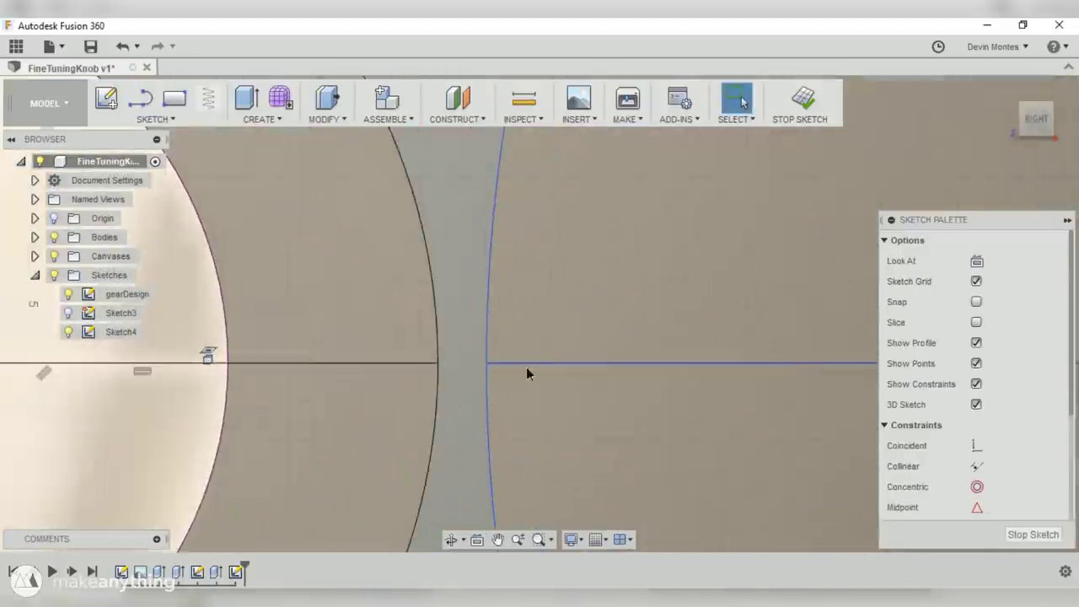
pyautogui.press('x')
# - Dimension the gap between the ring circle and the knob circle to 0.5 mm
pyautogui.press('d')
pyautogui.click(436, 363)
pyautogui.scroll(-5, 479, 345)
pyautogui.click(475, 210)
pyautogui.write('.5')
pyautogui.press('Return')
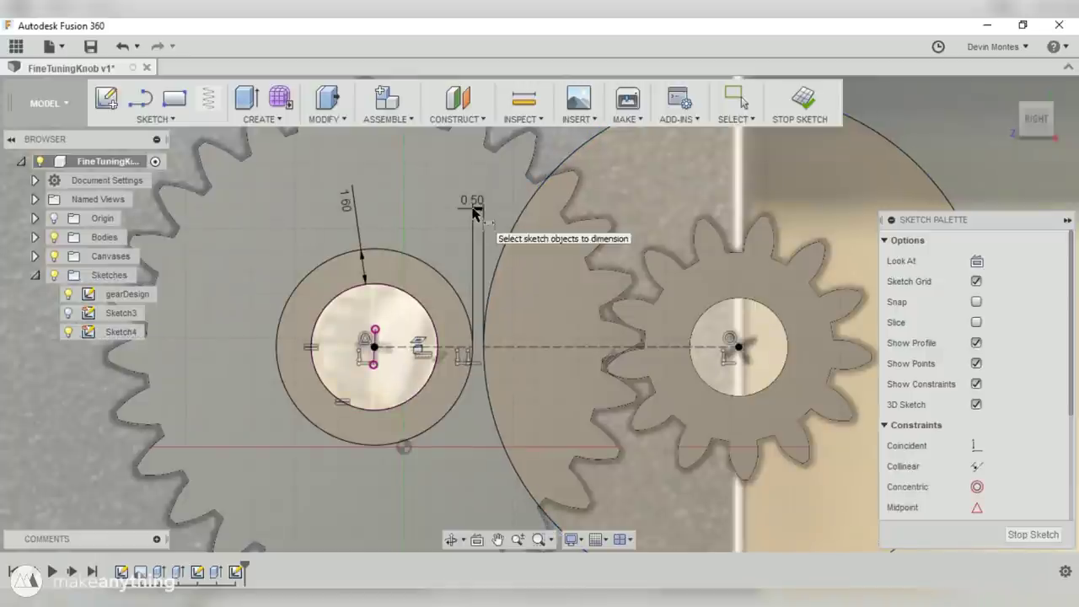
# - Extrude the knob circle's two profiles, excluding the centre hole, 4 mm outward and join them to the small gear
pyautogui.scroll(-4, 582, 316)
pyautogui.scroll(1, 692, 364)
pyautogui.moveTo(559, 300); pyautogui.dragTo(479, 299, button='middle')
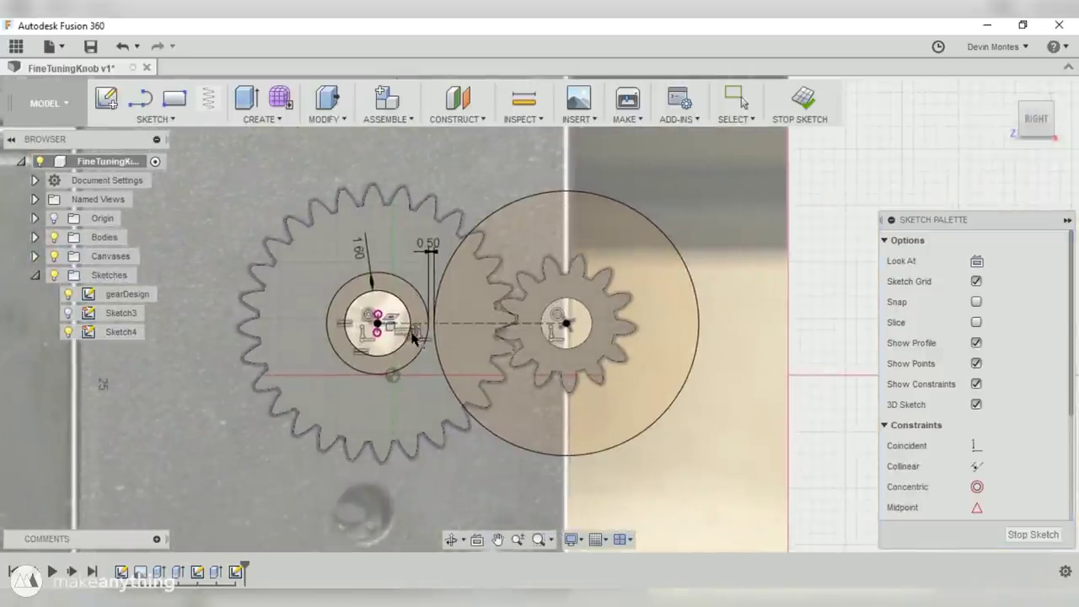
pyautogui.keyDown('shift'); pyautogui.moveTo(413, 337); pyautogui.dragTo(226, 154, button='middle'); pyautogui.keyUp('shift')
pyautogui.click(242, 101)
pyautogui.moveTo(376, 325)
pyautogui.keyDown('shift'); pyautogui.mouseDown(button='middle')
pyautogui.moveTo(386, 259)
pyautogui.moveTo(540, 347)
pyautogui.moveTo(603, 358)
pyautogui.mouseUp(button='middle'); pyautogui.keyUp('shift')
pyautogui.scroll(3, 460, 311)
pyautogui.click(470, 337)
pyautogui.write('4')
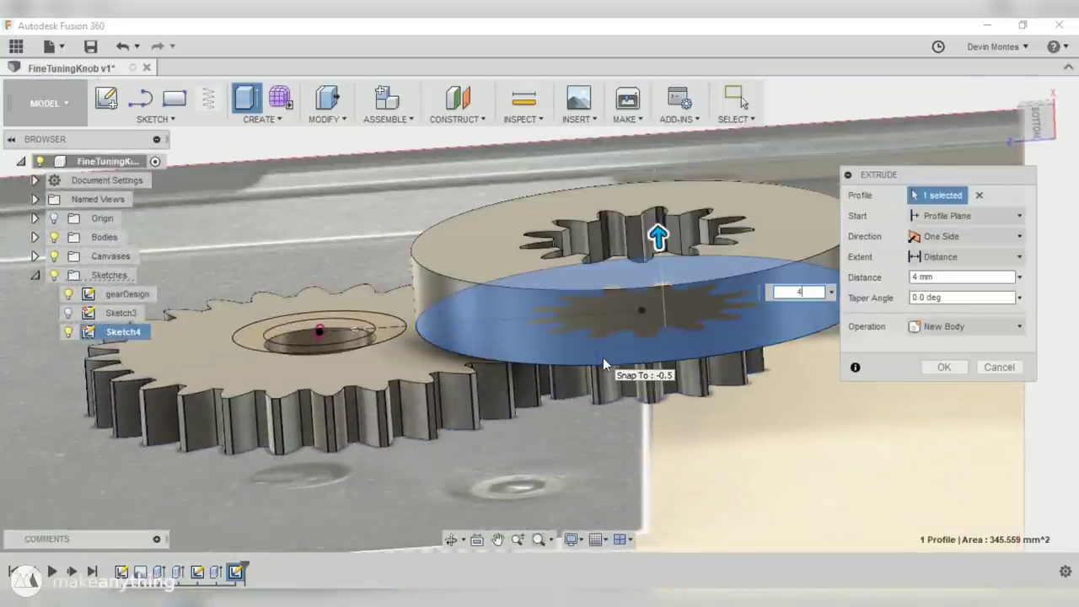
pyautogui.scroll(-2, 788, 325)
pyautogui.keyDown('shift'); pyautogui.moveTo(787, 326); pyautogui.dragTo(646, 301, button='middle'); pyautogui.keyUp('shift')
pyautogui.click(646, 300)
pyautogui.keyDown('shift'); pyautogui.moveTo(627, 402); pyautogui.dragTo(659, 289, button='middle'); pyautogui.keyUp('shift')
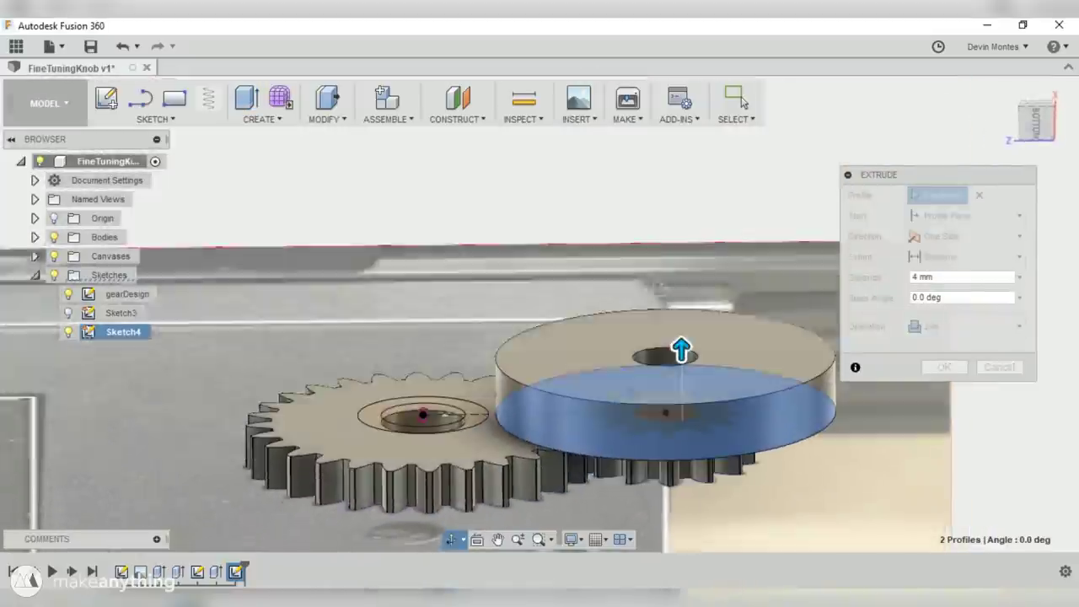
pyautogui.press('Return')
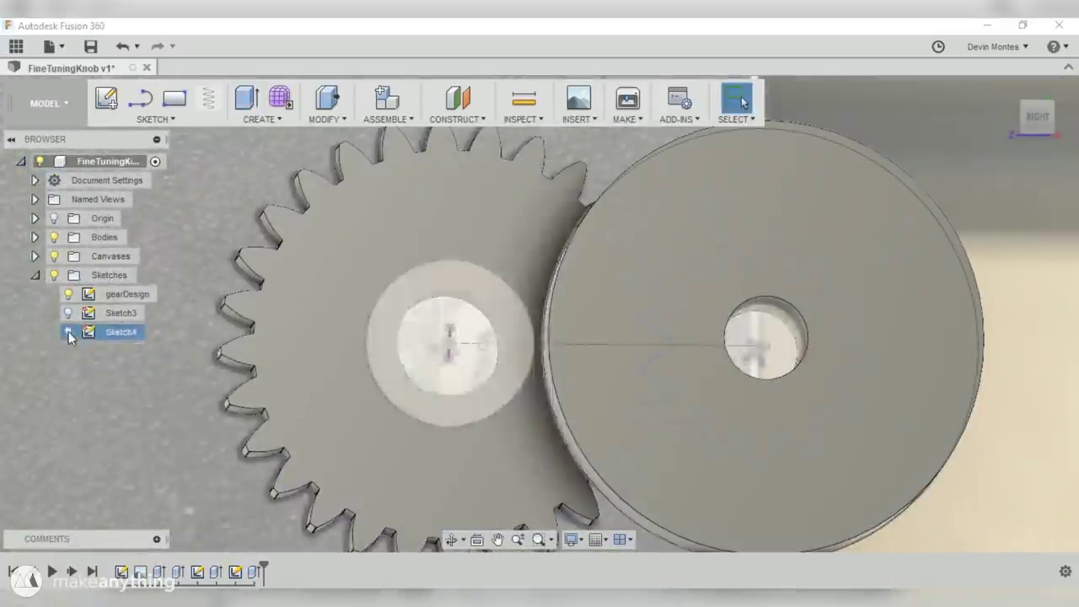
# - Extrude the ring around the large gear's hole up to the knob's outer face with a 0.5 mm offset, joining it to the gear
pyautogui.click(120, 331)
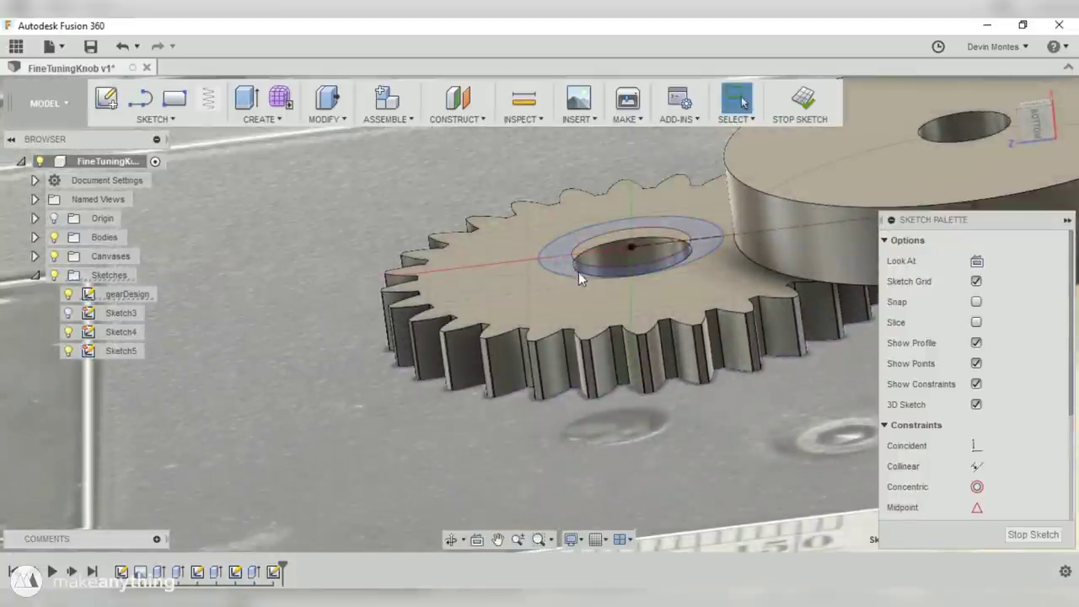
pyautogui.click(578, 272)
pyautogui.press('e')
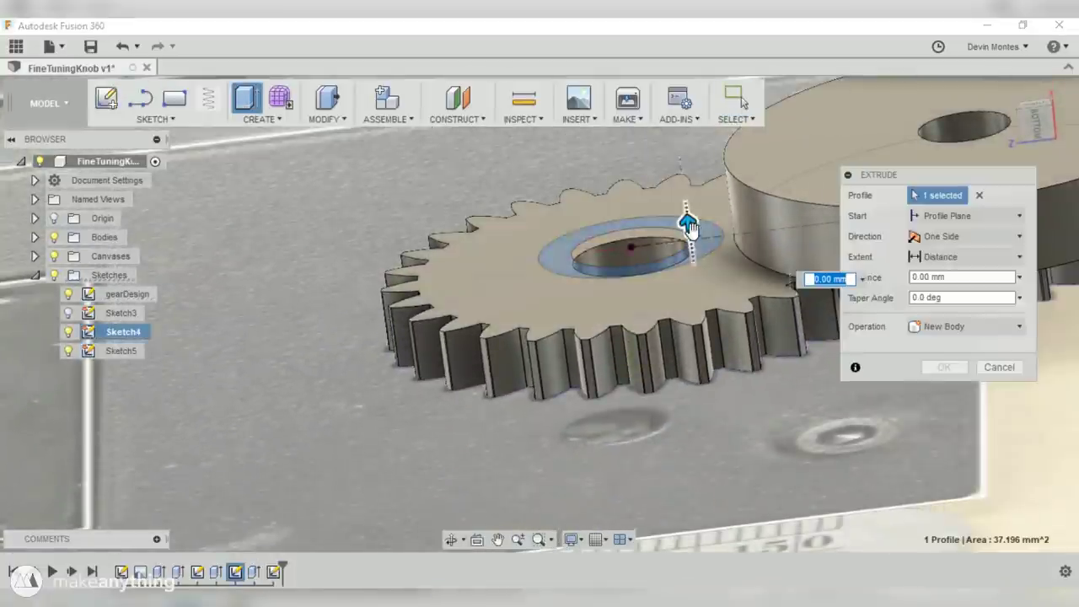
pyautogui.moveTo(686, 221); pyautogui.dragTo(682, 173)
pyautogui.click(957, 258)
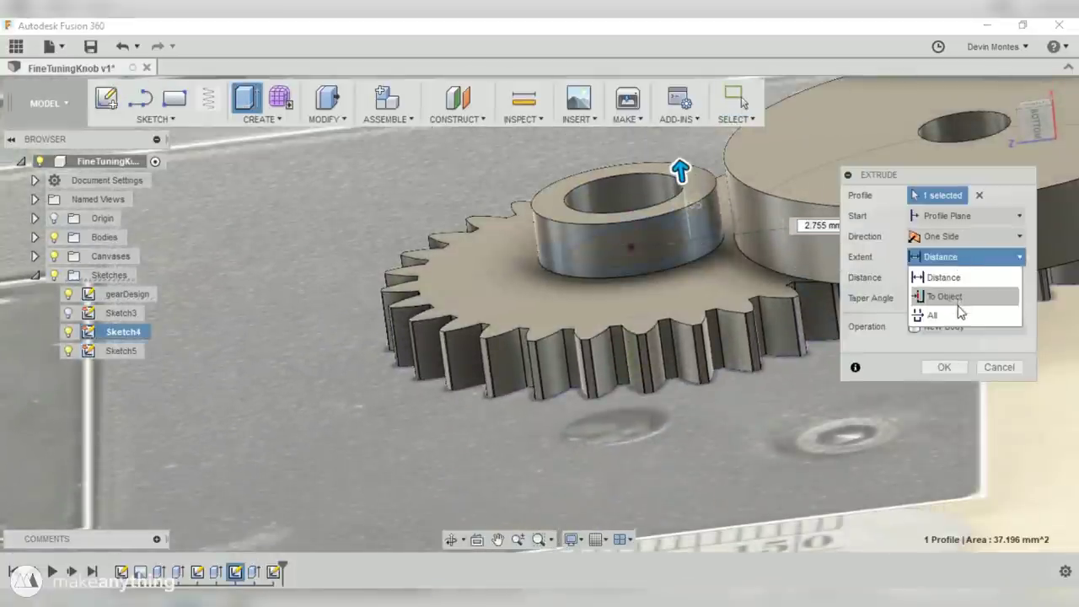
pyautogui.click(940, 296)
pyautogui.click(777, 168)
pyautogui.write('50')
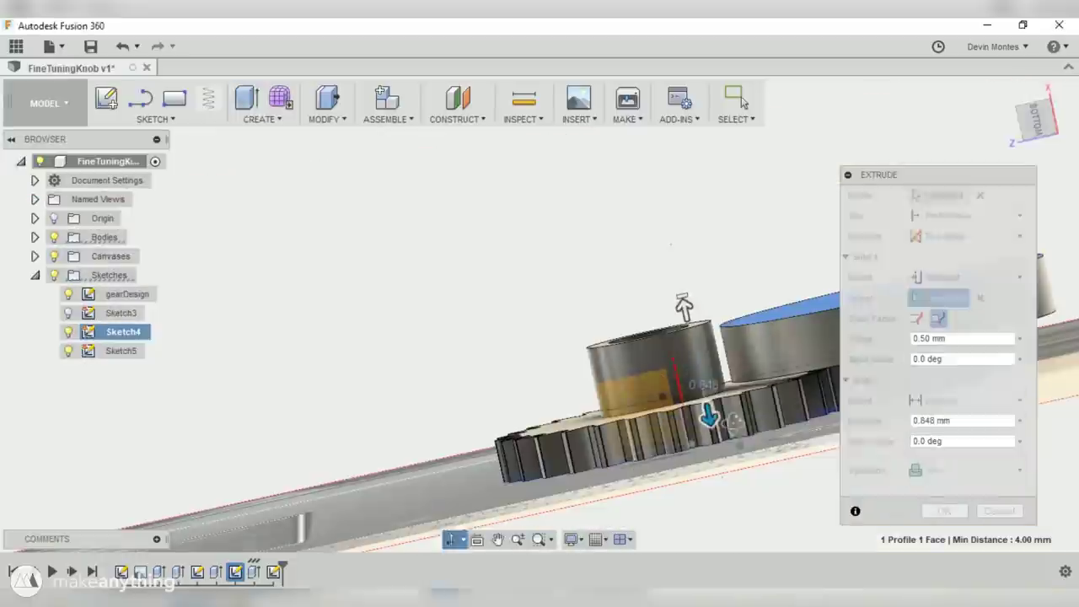
pyautogui.keyDown('shift'); pyautogui.moveTo(915, 470); pyautogui.dragTo(899, 489, button='middle'); pyautogui.keyUp('shift')
pyautogui.scroll(-3, 898, 489)
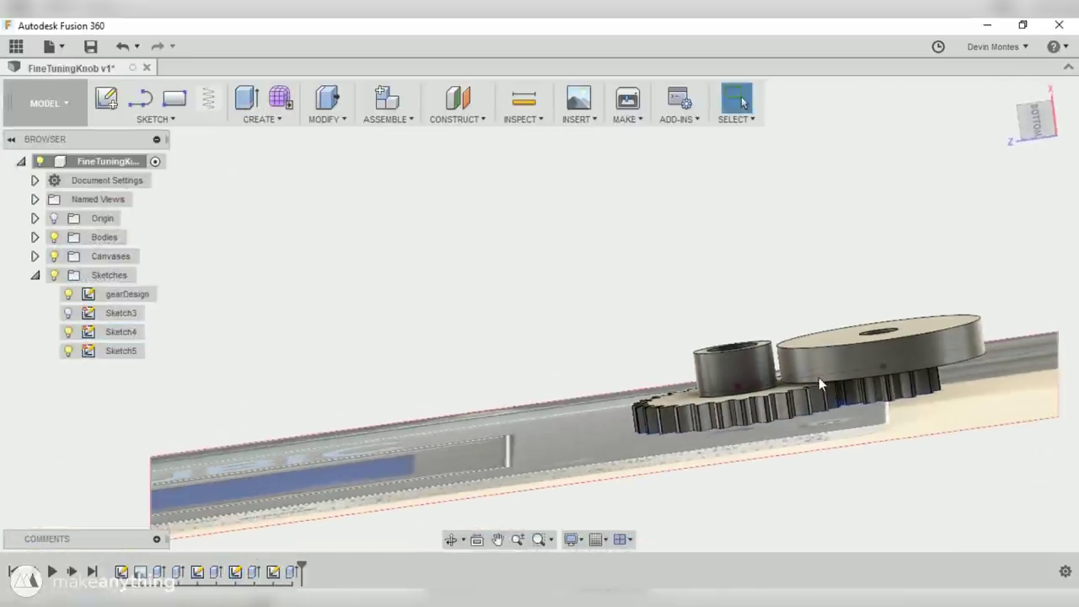
# - Start a sketch on the knob's outer face and draw a centre rectangle about 1.8 mm wide, centred on the top of its rim
pyautogui.moveTo(819, 377); pyautogui.dragTo(795, 313, button='middle')
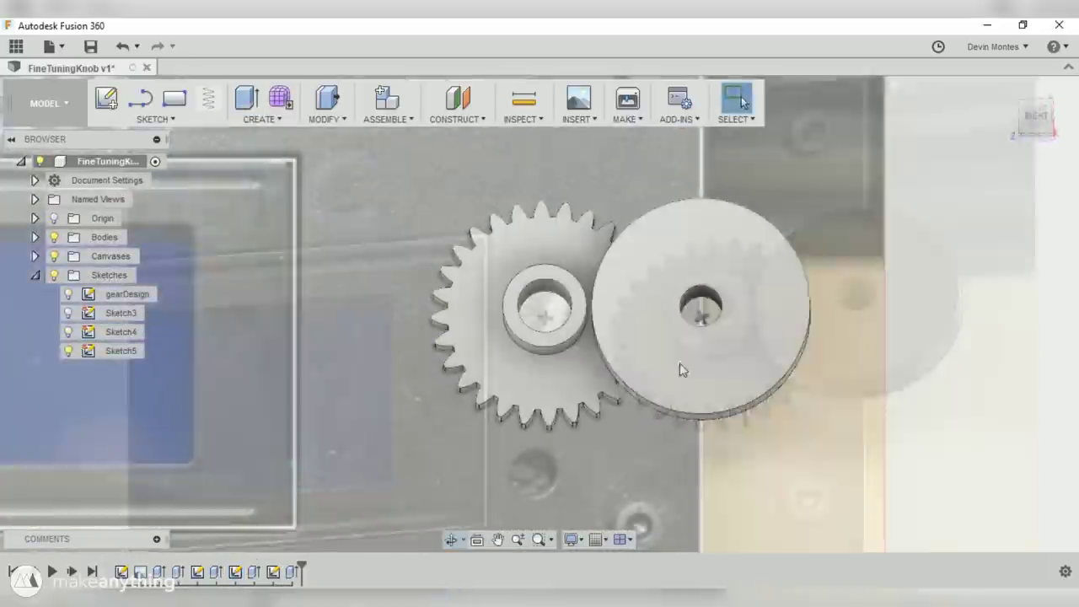
pyautogui.click(679, 363)
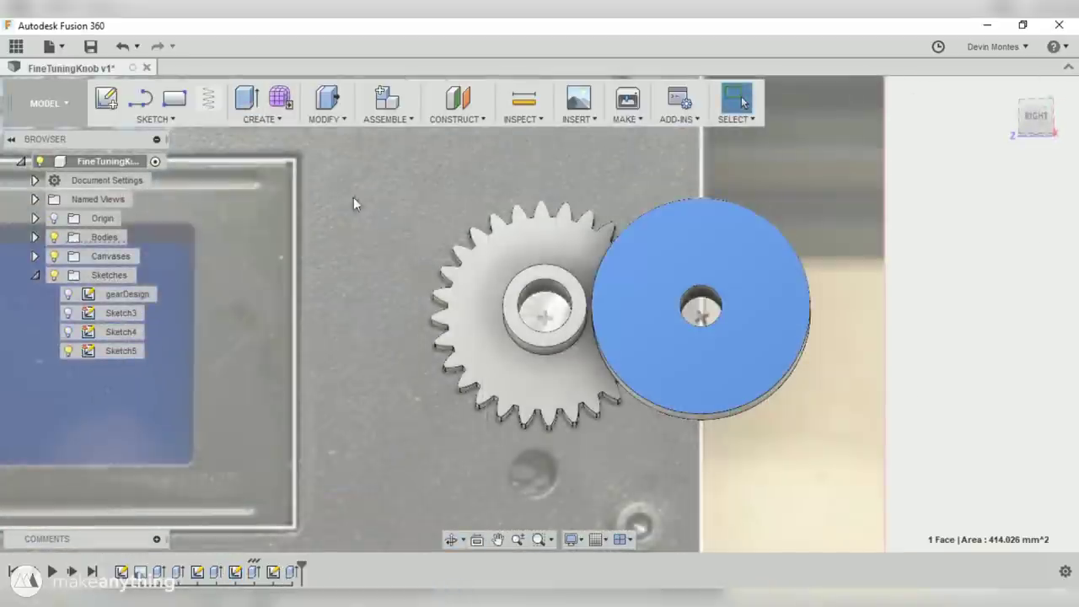
pyautogui.click(113, 111)
pyautogui.scroll(3, 676, 230)
pyautogui.click(155, 119)
pyautogui.moveTo(127, 67)
pyautogui.click(274, 108)
pyautogui.click(617, 163)
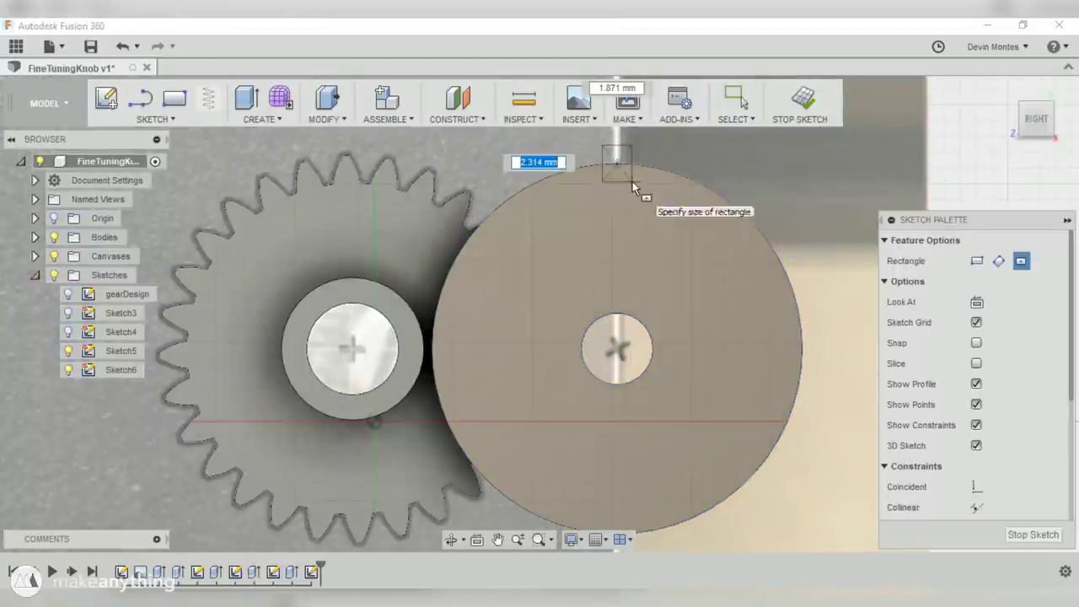
pyautogui.click(631, 177)
# - Dimension the rectangle's width to 1.2 mm
pyautogui.scroll(4, 630, 175)
pyautogui.press('d')
pyautogui.click(597, 188)
pyautogui.click(595, 233)
pyautogui.write('1.2')
pyautogui.press('Return')
pyautogui.scroll(-2, 576, 244)
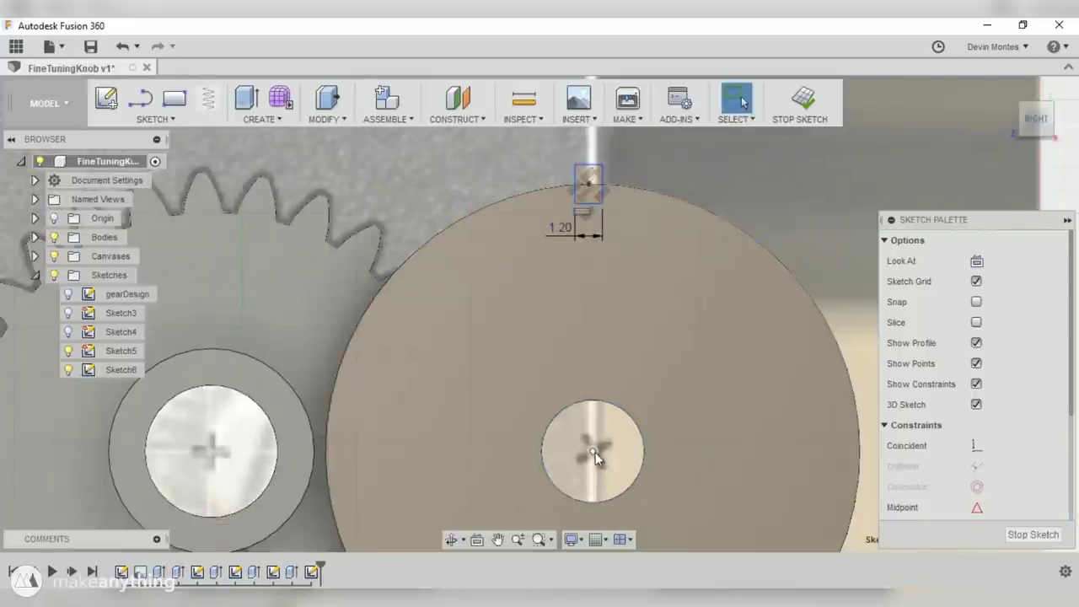
# - Cut the part of the rectangle inside the knob through its full thickness, using the To Object extent
pyautogui.scroll(-2, 577, 335)
pyautogui.click(248, 103)
pyautogui.scroll(3, 548, 177)
pyautogui.click(674, 287)
pyautogui.keyDown('shift'); pyautogui.moveTo(674, 287); pyautogui.dragTo(447, 306, button='middle'); pyautogui.keyUp('shift')
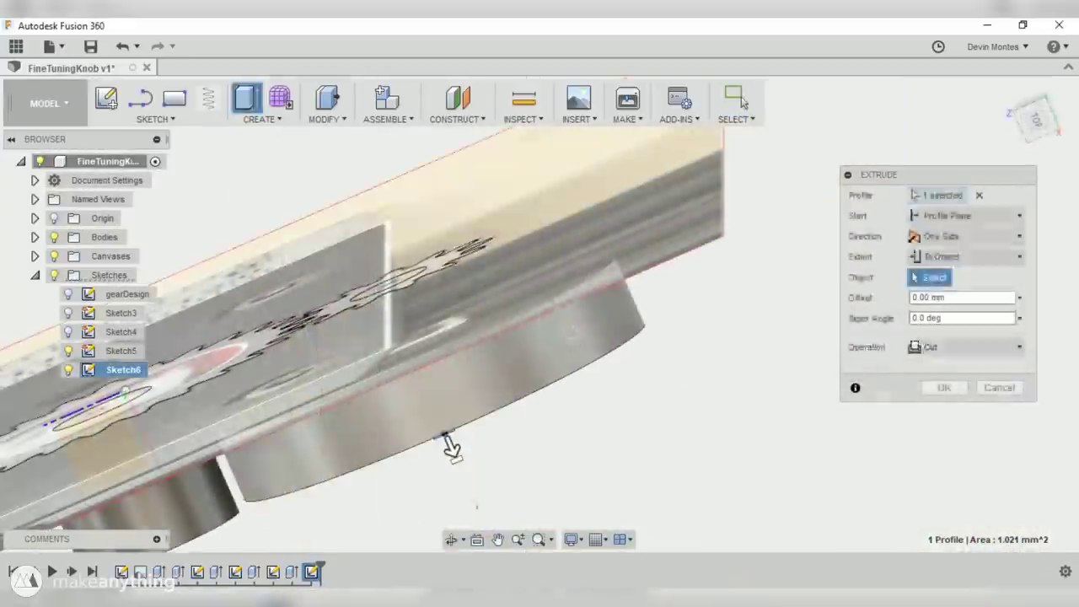
pyautogui.click(563, 295)
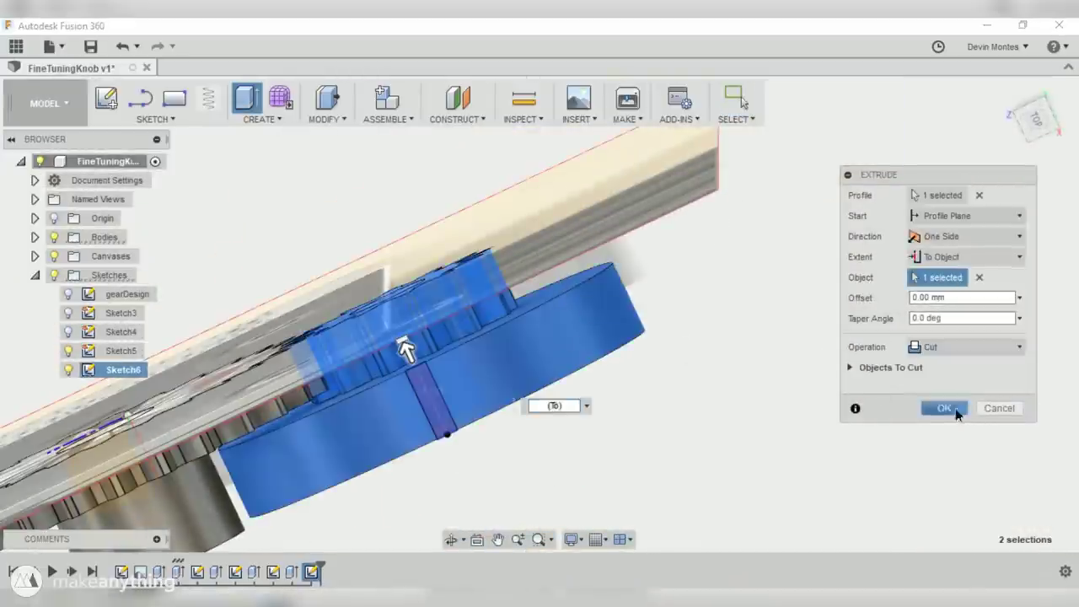
pyautogui.click(956, 409)
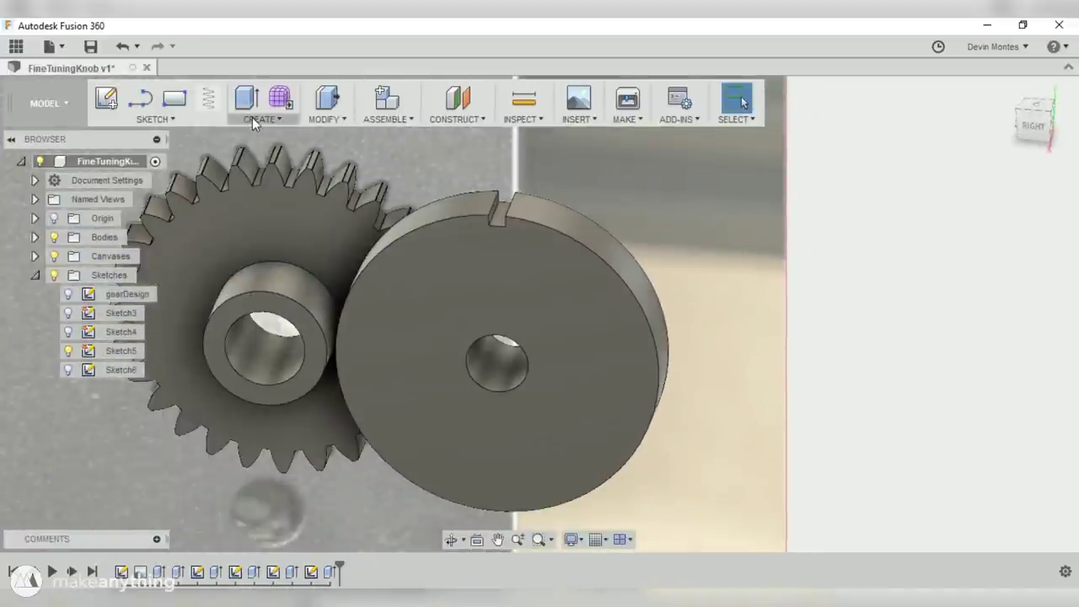
# - Set up a circular pattern of the notch cut feature, using the knob's outer edge as the axis
pyautogui.click(252, 117)
pyautogui.moveTo(315, 429)
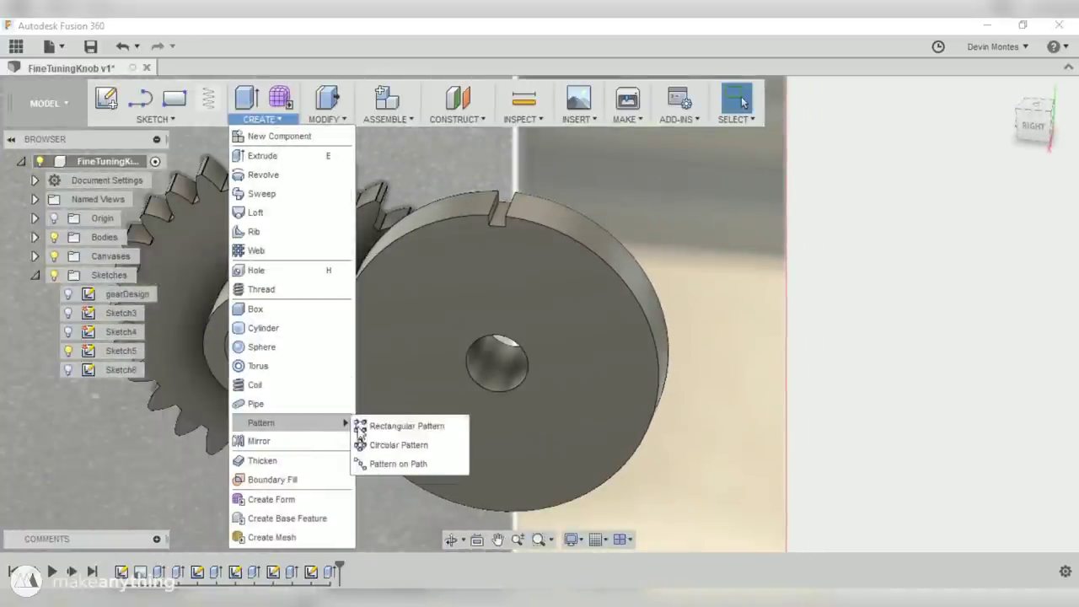
pyautogui.click(383, 442)
pyautogui.click(936, 196)
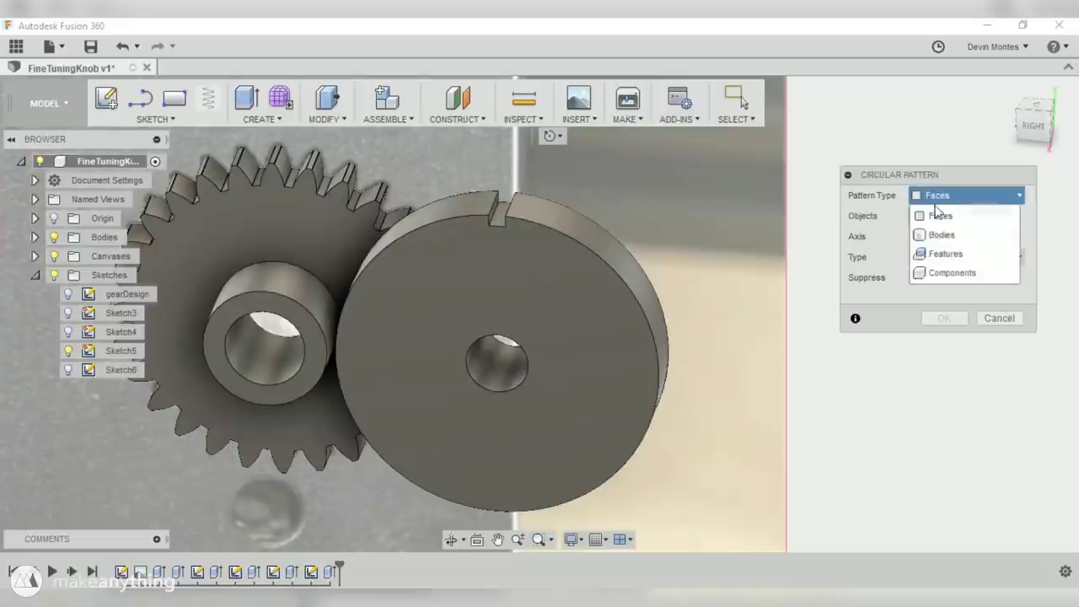
pyautogui.click(945, 254)
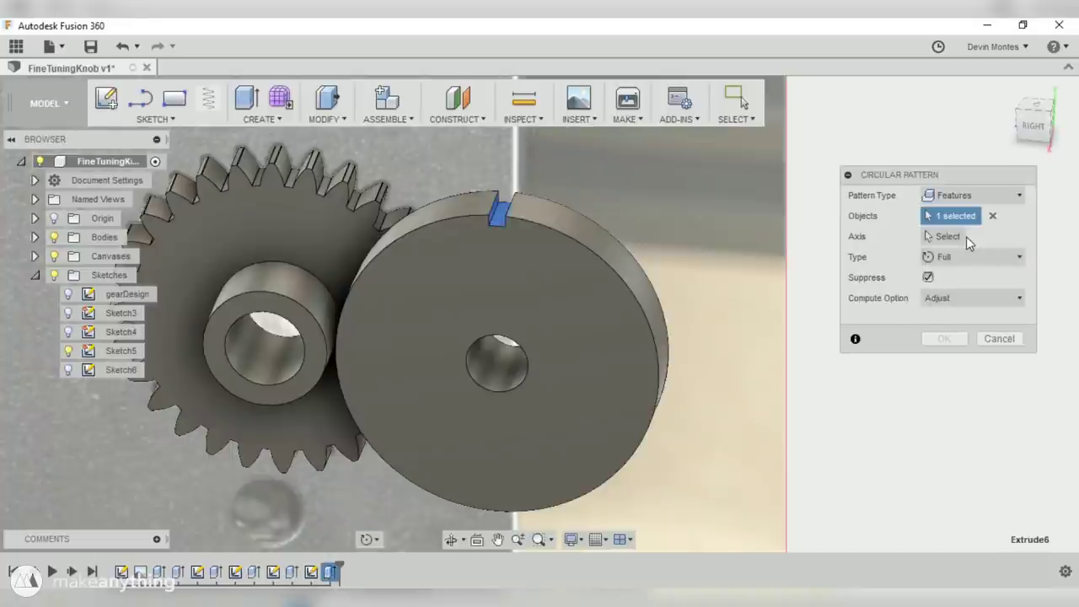
pyautogui.click(963, 236)
pyautogui.click(585, 249)
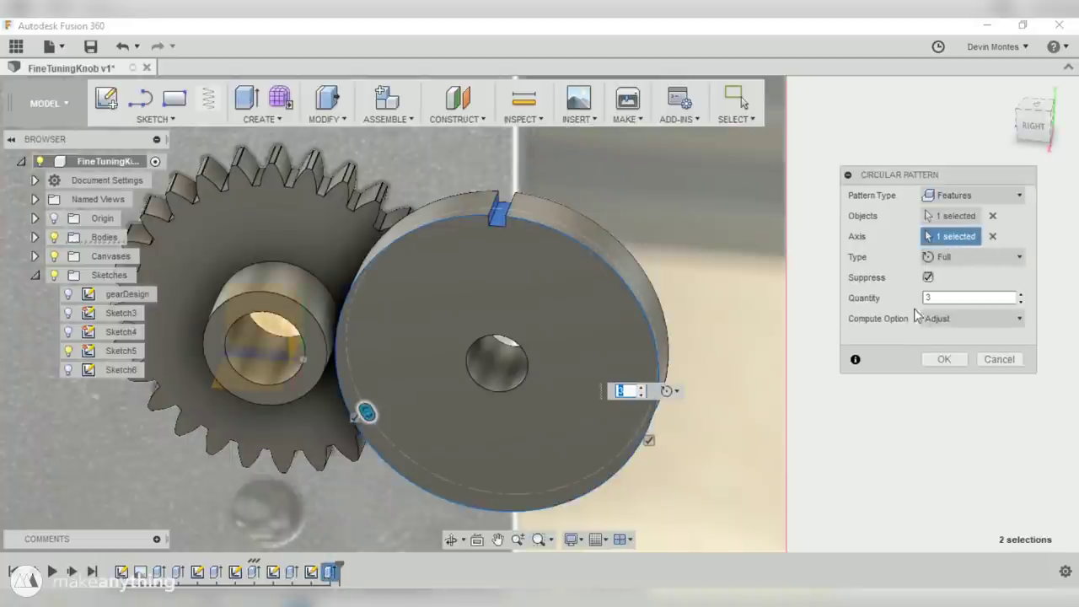
# - Try a quantity of 40 for the notch pattern and reduce it gradually
pyautogui.write('40')
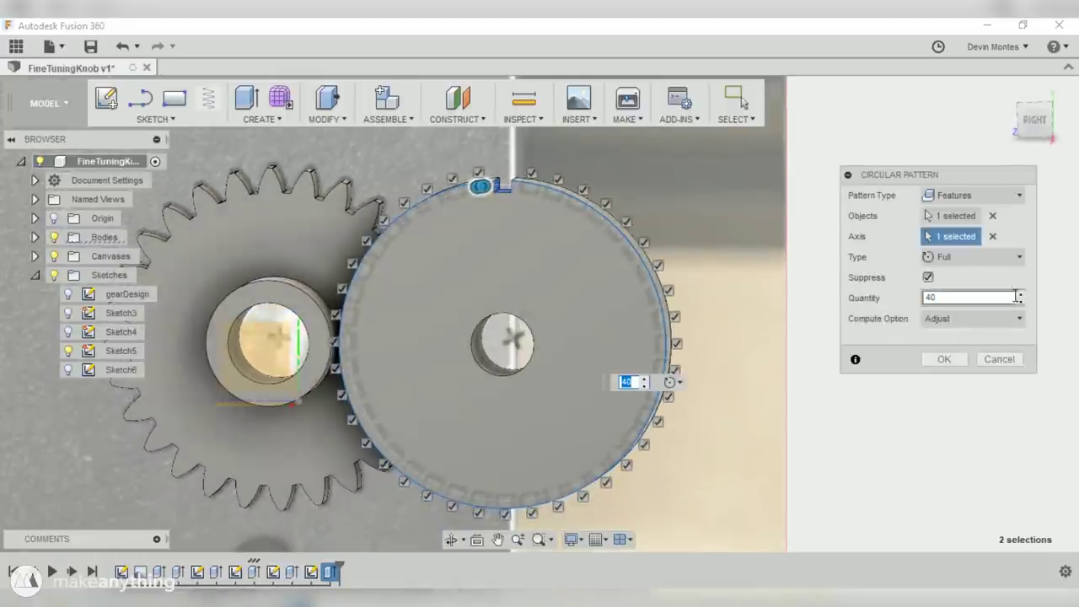
pyautogui.click(1021, 302)
pyautogui.click(1021, 302)
pyautogui.click(1021, 302)
pyautogui.click(1021, 302)
pyautogui.click(1020, 302)
# - Set the notch pattern's quantity to 25 and create the pattern
pyautogui.moveTo(949, 297); pyautogui.dragTo(904, 296)
pyautogui.write('25')
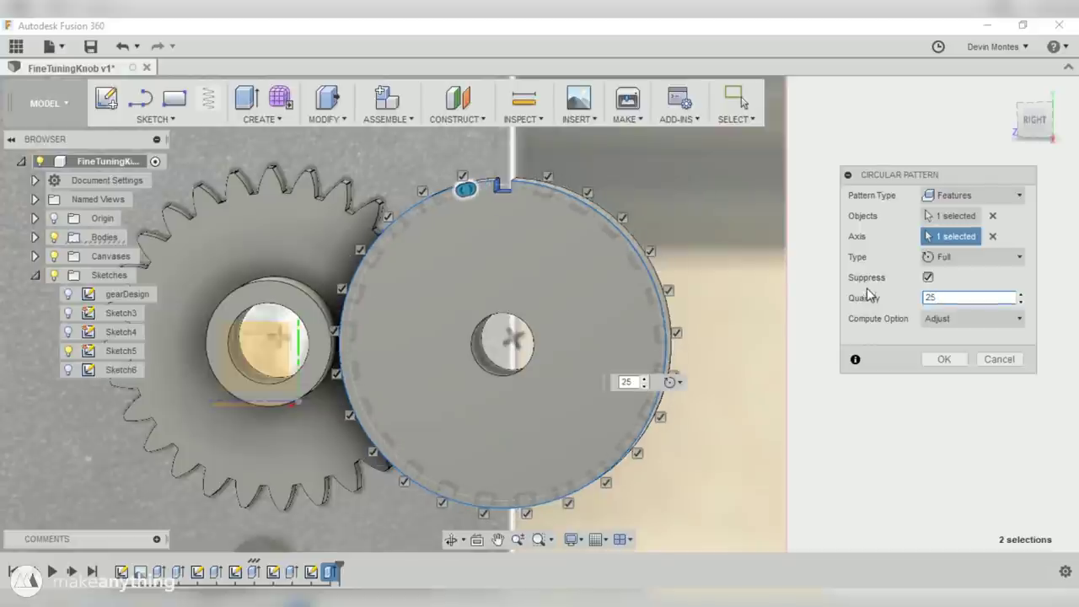
pyautogui.click(956, 358)
# - Roll the design history back to before the notch cut and chamfer both outer edges of the knob by 1 mm
pyautogui.scroll(-1, 783, 416)
pyautogui.keyDown('shift'); pyautogui.moveTo(783, 417); pyautogui.dragTo(730, 382, button='middle'); pyautogui.keyUp('shift')
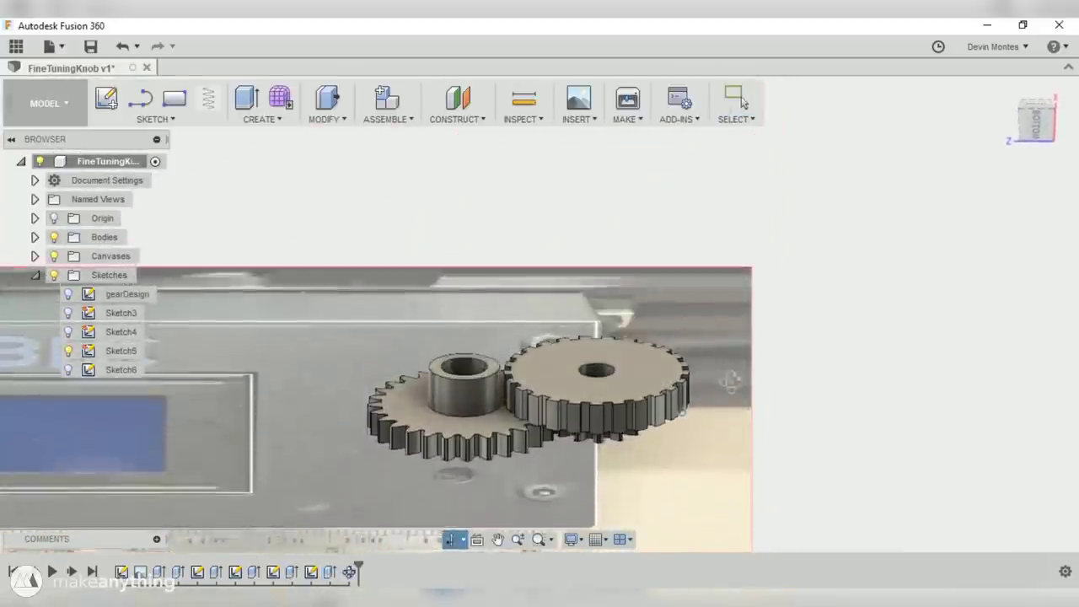
pyautogui.scroll(3, 631, 433)
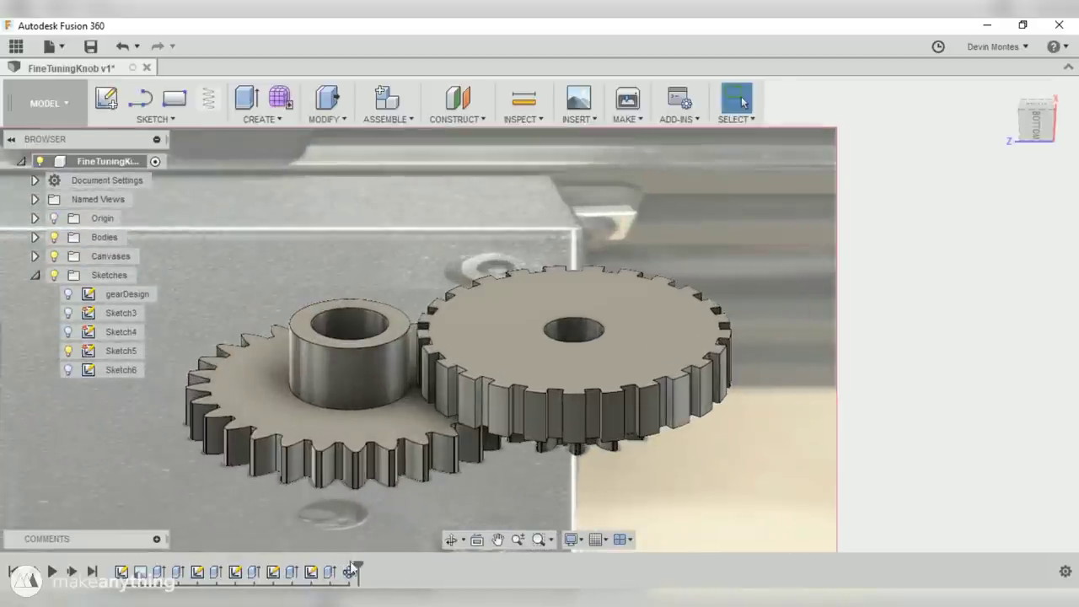
pyautogui.moveTo(322, 563); pyautogui.dragTo(320, 563)
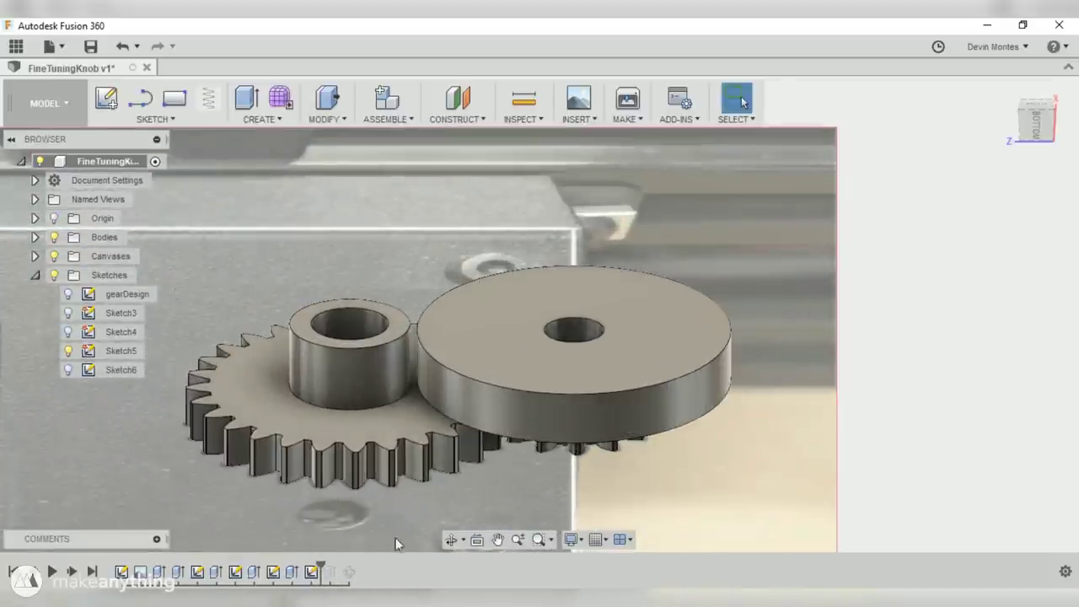
pyautogui.write('scham')
pyautogui.press('Return')
pyautogui.click(533, 392)
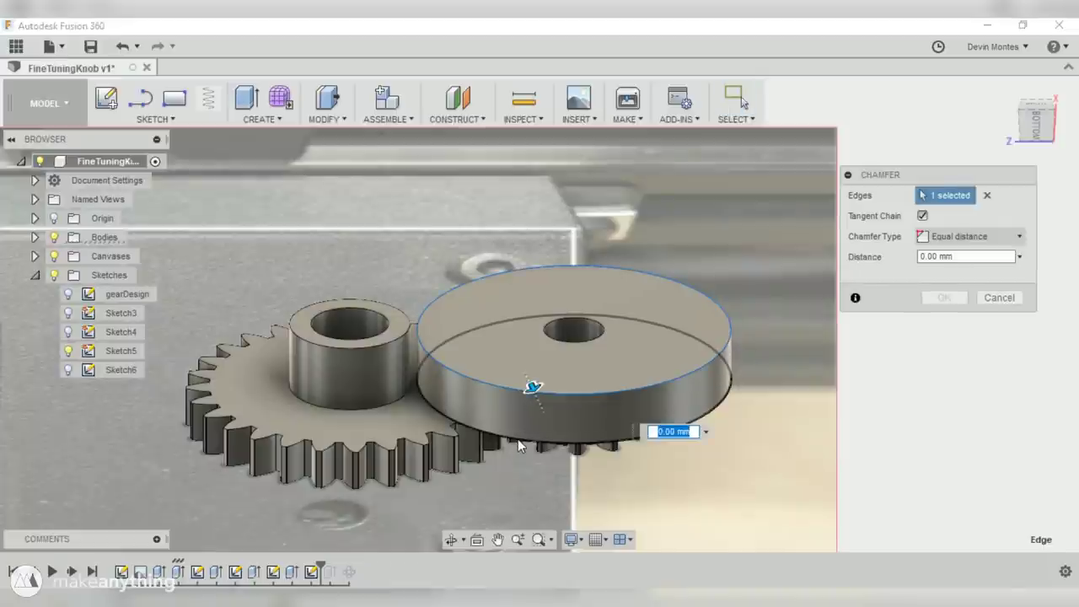
pyautogui.click(517, 439)
pyautogui.write('1')
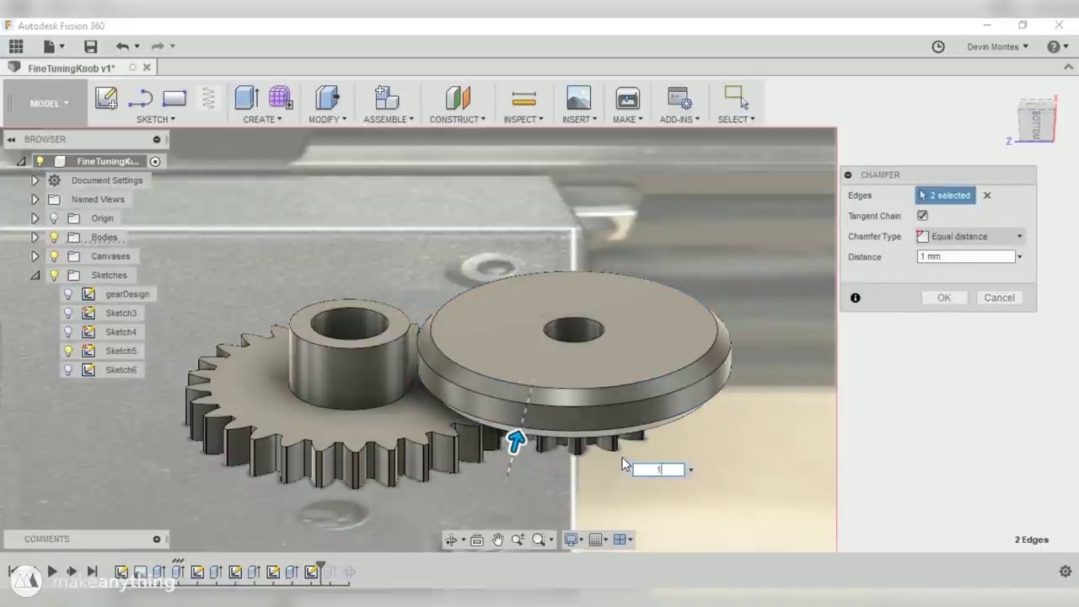
pyautogui.press('Return')
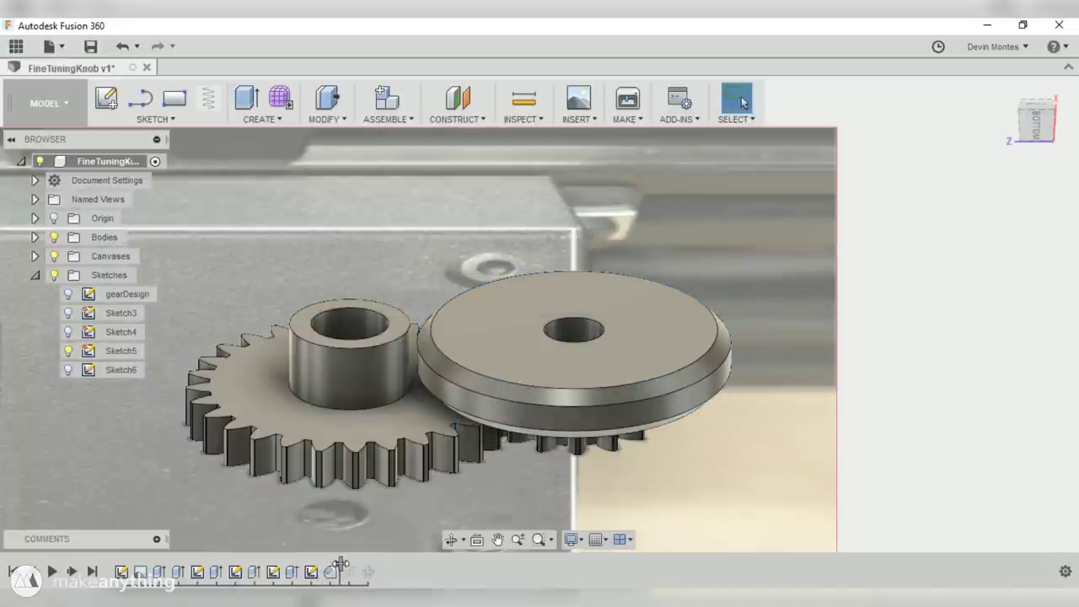
# - Roll the history forward to the end and repair the circular pattern by choosing the knob's chamfered face edge as its axis
pyautogui.moveTo(340, 563); pyautogui.dragTo(372, 570)
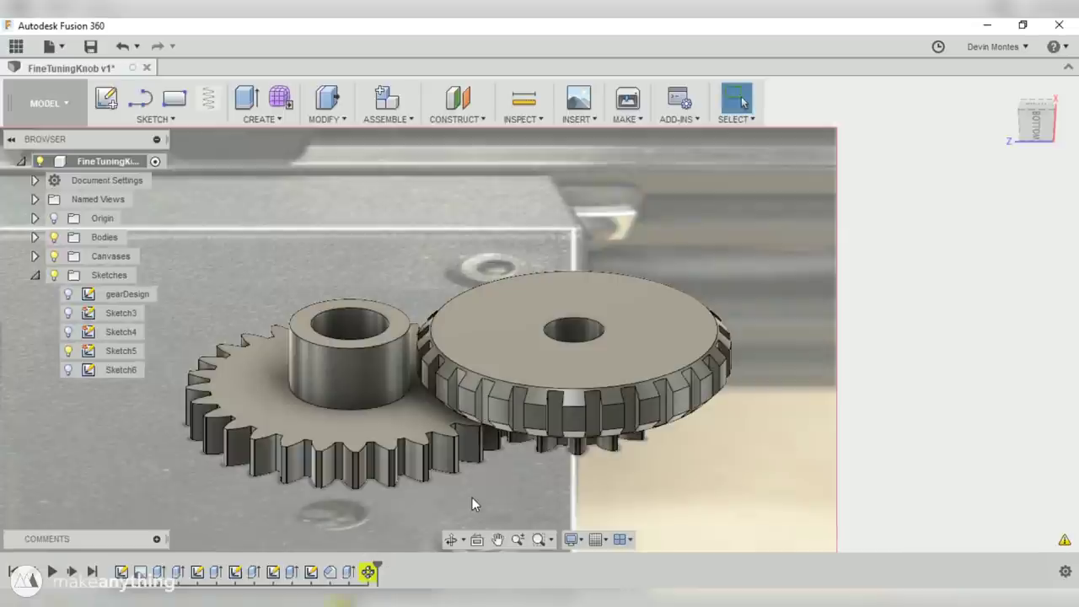
pyautogui.rightClick(369, 573)
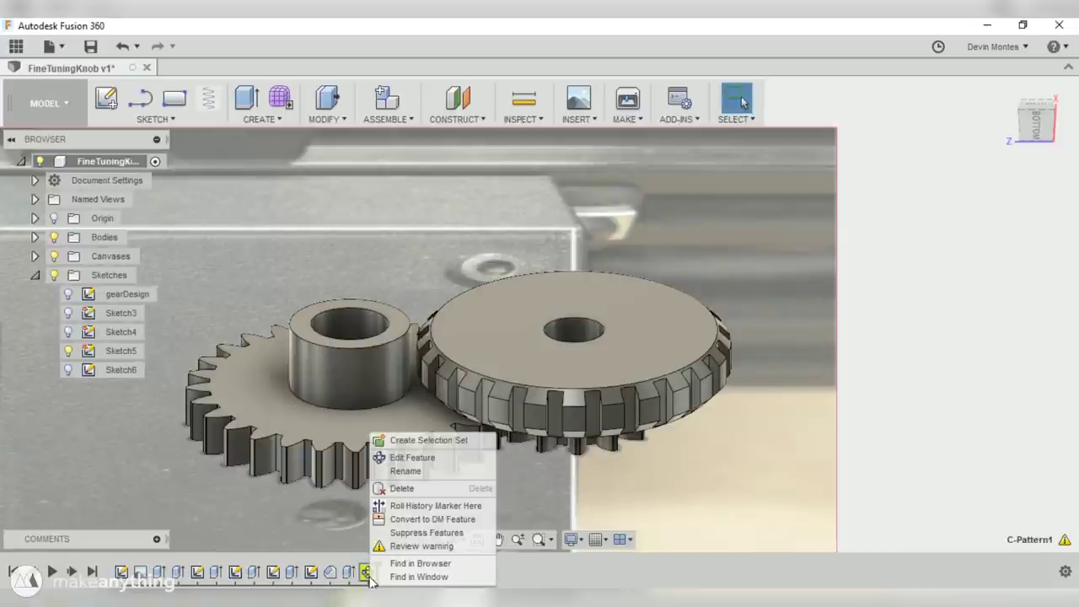
pyautogui.click(403, 458)
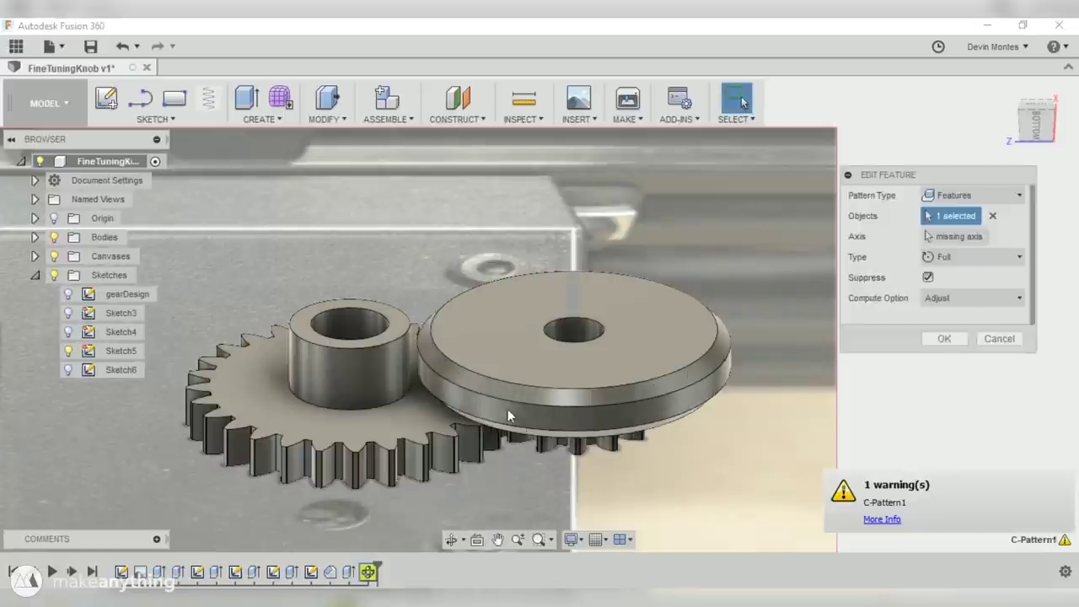
pyautogui.click(927, 235)
pyautogui.click(669, 375)
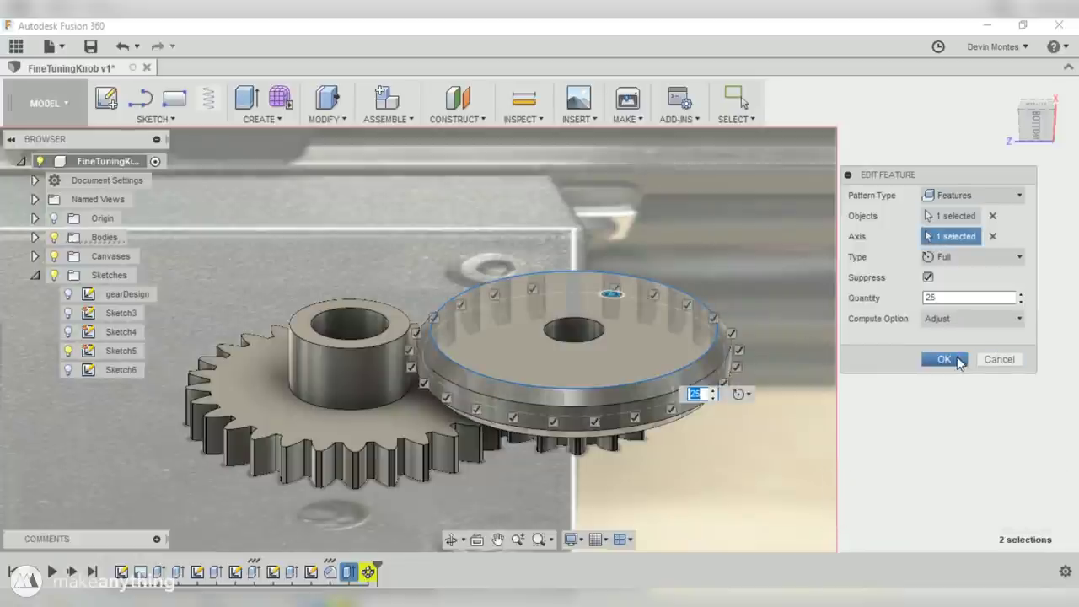
pyautogui.click(944, 359)
# - Start a sketch on the gears' rear face and draw a circle around the large gear, centred on its hole and clearing its teeth
pyautogui.keyDown('shift'); pyautogui.moveTo(802, 418); pyautogui.dragTo(708, 478, button='middle'); pyautogui.keyUp('shift')
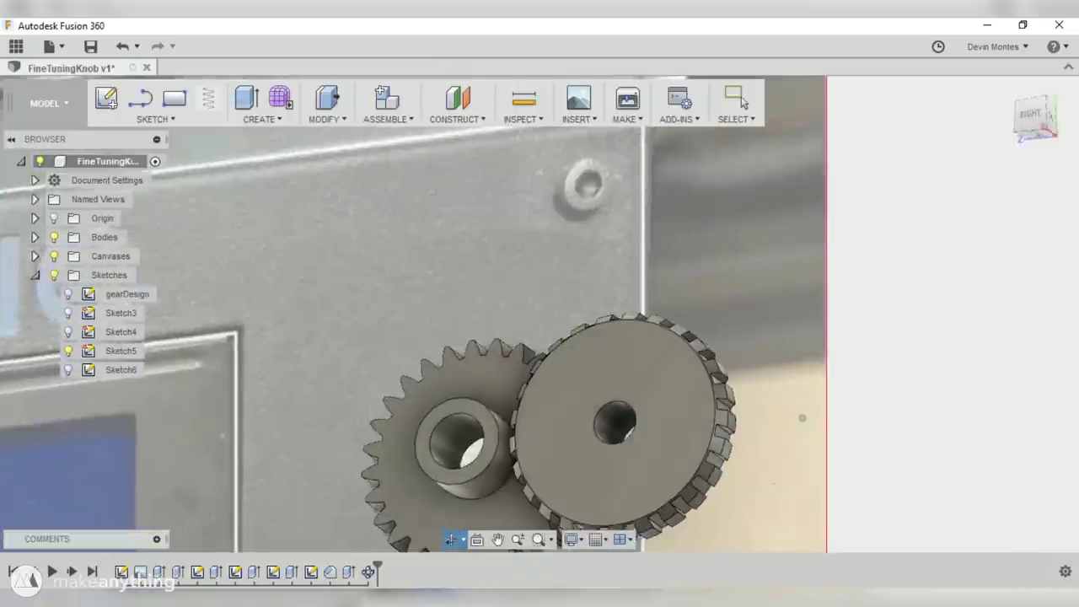
pyautogui.moveTo(472, 422)
pyautogui.keyDown('shift'); pyautogui.mouseDown(button='middle')
pyautogui.moveTo(447, 405)
pyautogui.moveTo(533, 366)
pyautogui.moveTo(536, 273)
pyautogui.moveTo(442, 379)
pyautogui.mouseUp(button='middle'); pyautogui.keyUp('shift')
pyautogui.click(536, 275)
pyautogui.click(106, 99)
pyautogui.scroll(2, 448, 334)
pyautogui.press('c')
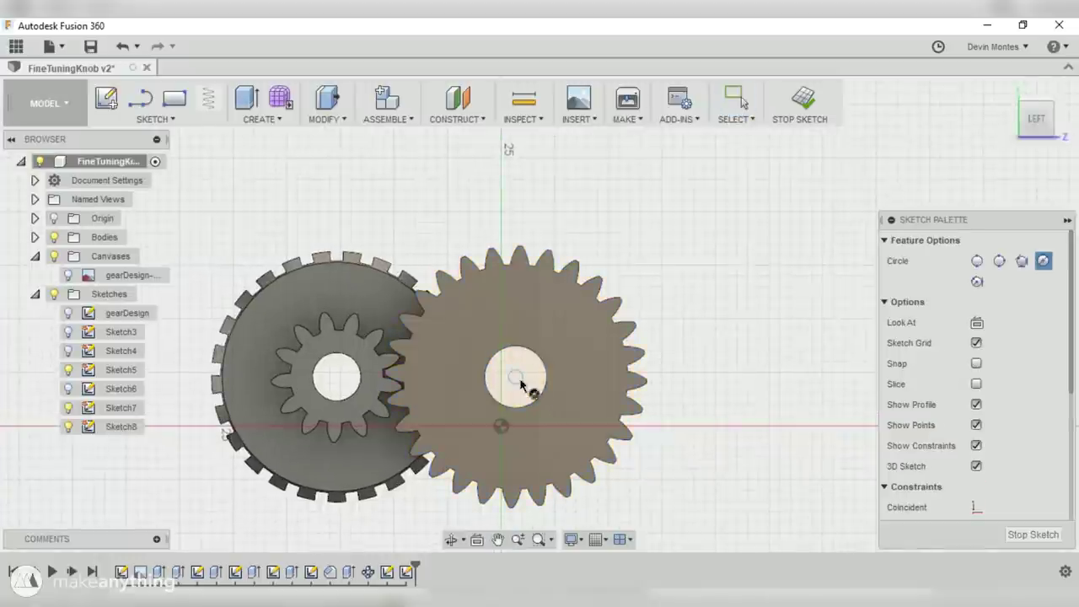
pyautogui.click(515, 376)
pyautogui.click(367, 376)
# - Project the small gear's hole edge into the sketch and draw a concentric circle around the small gear's teeth
pyautogui.press('Escape')
pyautogui.press('p')
pyautogui.click(335, 399)
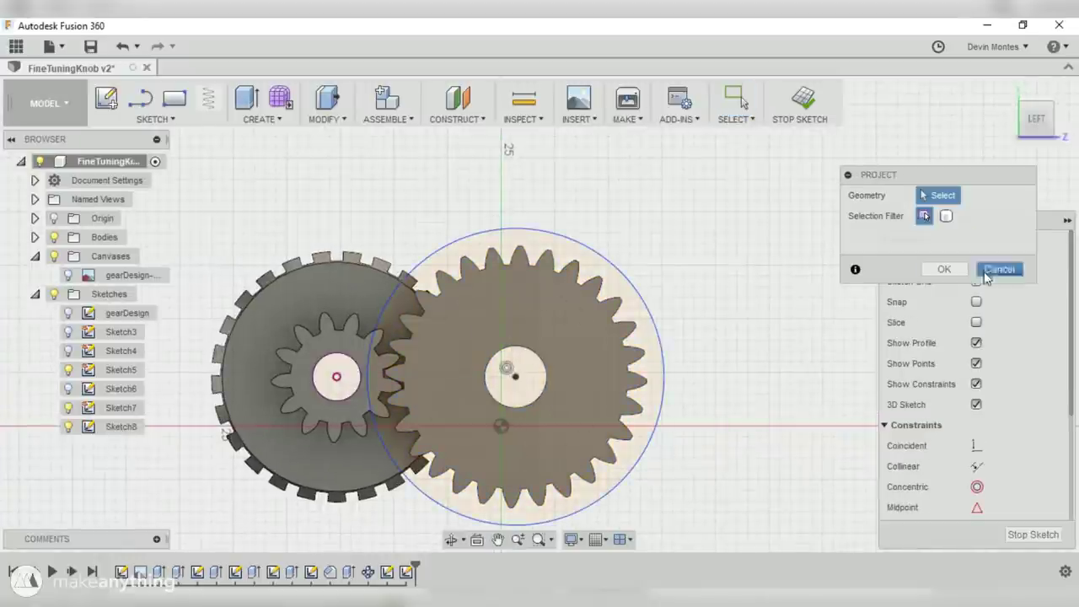
pyautogui.click(948, 270)
pyautogui.press('c')
pyautogui.click(336, 376)
pyautogui.click(335, 296)
# - Draw a construction line from the small gear's centre via a tooth tip to its surrounding circle and dimension the tip-to-circle gap to 1 mm
pyautogui.press('Escape')
pyautogui.scroll(3, 330, 312)
pyautogui.scroll(3, 326, 314)
pyautogui.press('l')
pyautogui.click(359, 540)
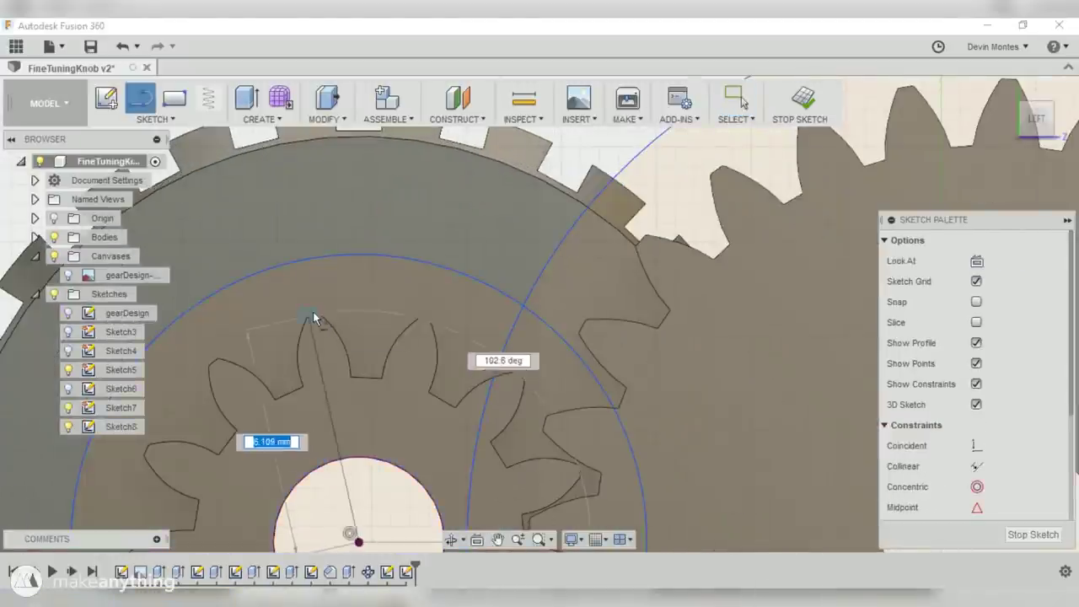
pyautogui.scroll(5, 313, 323)
pyautogui.click(321, 314)
pyautogui.scroll(-3, 301, 250)
pyautogui.click(295, 181)
pyautogui.scroll(-4, 378, 251)
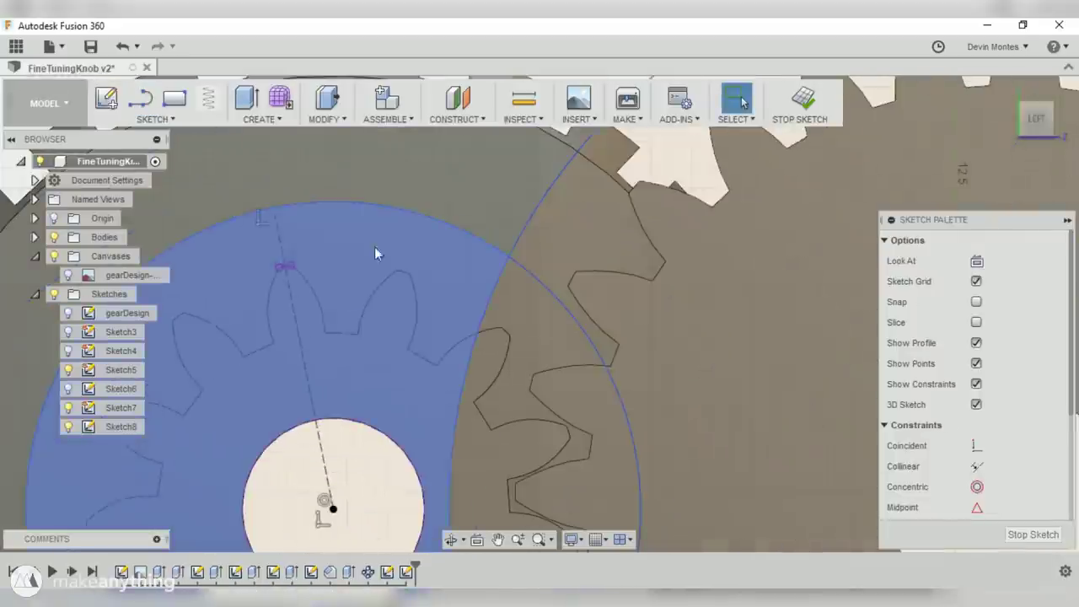
pyautogui.write('1')
pyautogui.press('Return')
# - Draw a line from the large gear's centre via a tooth tip to its surrounding circle and make it construction geometry
pyautogui.scroll(-4, 359, 180)
pyautogui.moveTo(682, 241); pyautogui.dragTo(403, 433, button='middle')
pyautogui.click(415, 536)
pyautogui.scroll(5, 382, 322)
pyautogui.click(342, 274)
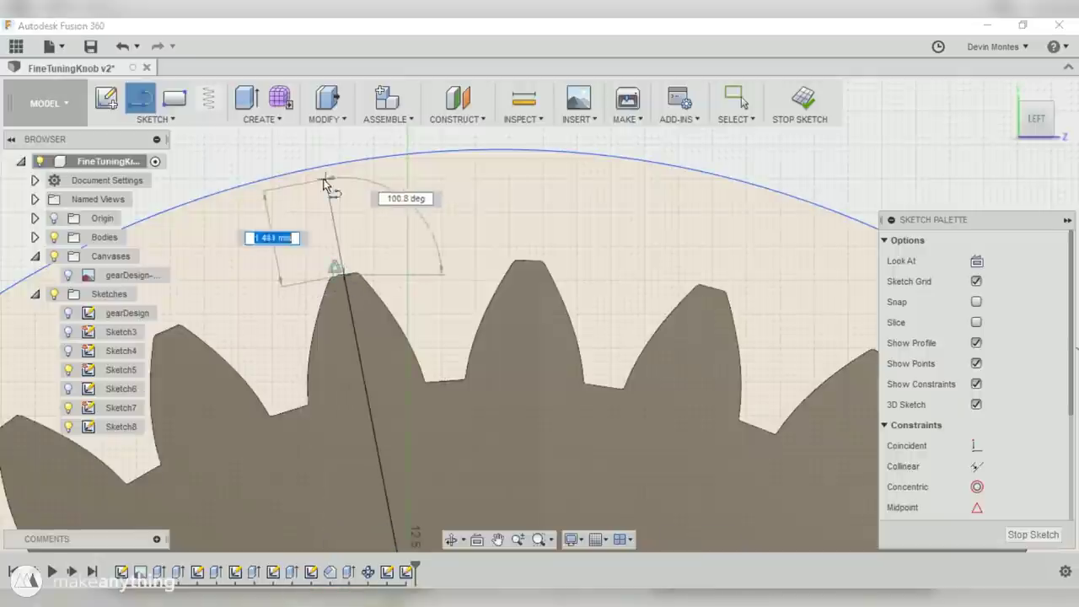
pyautogui.click(323, 167)
pyautogui.press('Escape')
pyautogui.click(334, 221)
pyautogui.press('x')
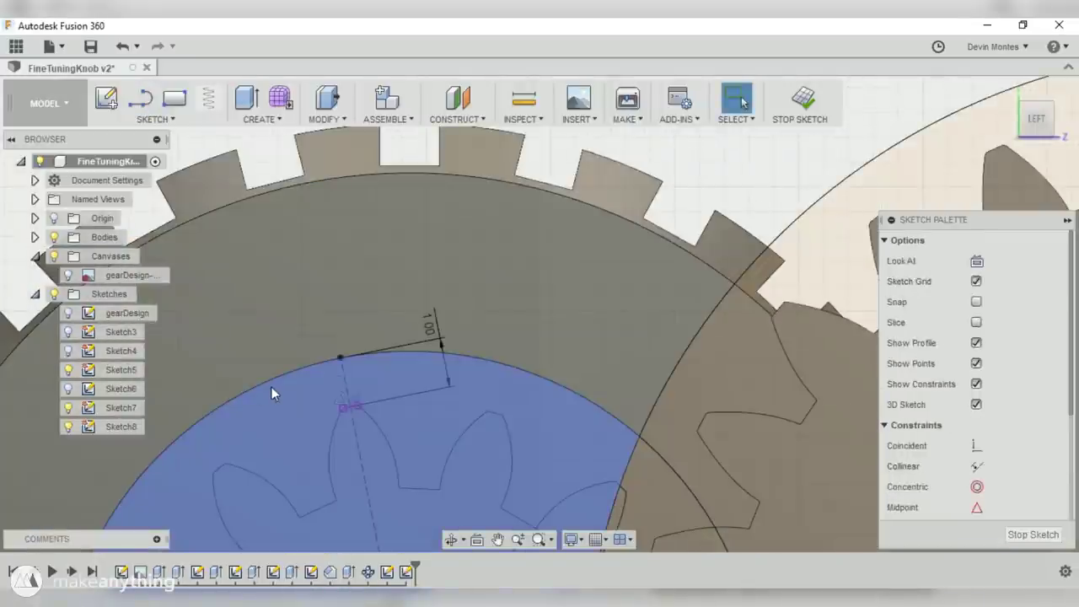
# - Draw a line joining the upper sides of the two surrounding circles and make it tangent to both
pyautogui.press('l')
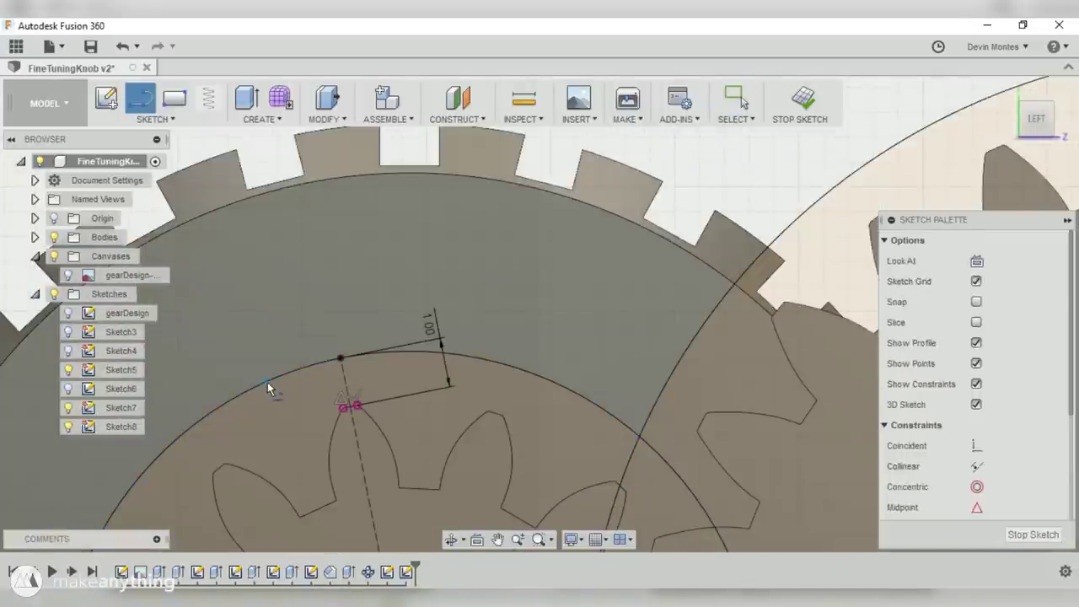
pyautogui.click(268, 382)
pyautogui.scroll(-3, 462, 344)
pyautogui.click(734, 224)
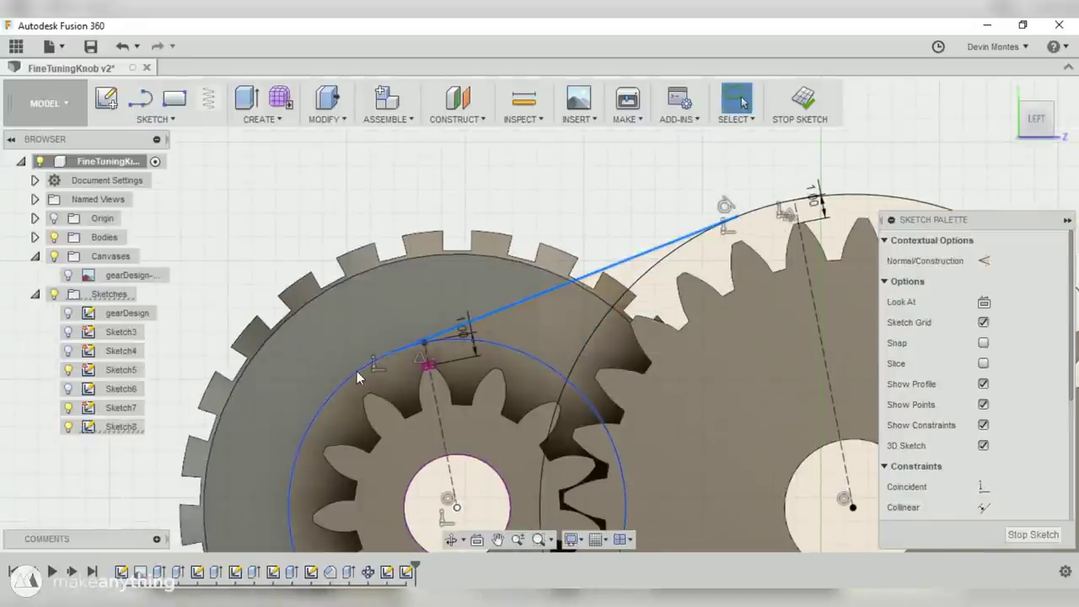
pyautogui.rightClick(358, 378)
pyautogui.click(342, 503)
pyautogui.scroll(-3, 434, 433)
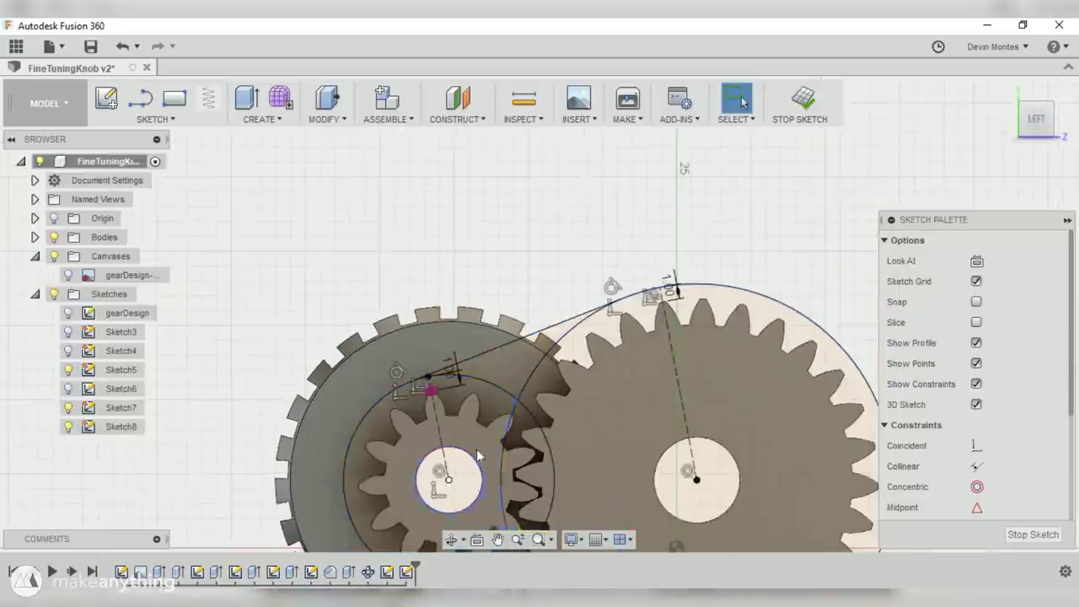
# - Draw a second line joining the lower sides of the two surrounding circles and constrain it tangent to both
pyautogui.moveTo(484, 455); pyautogui.dragTo(396, 311, button='middle')
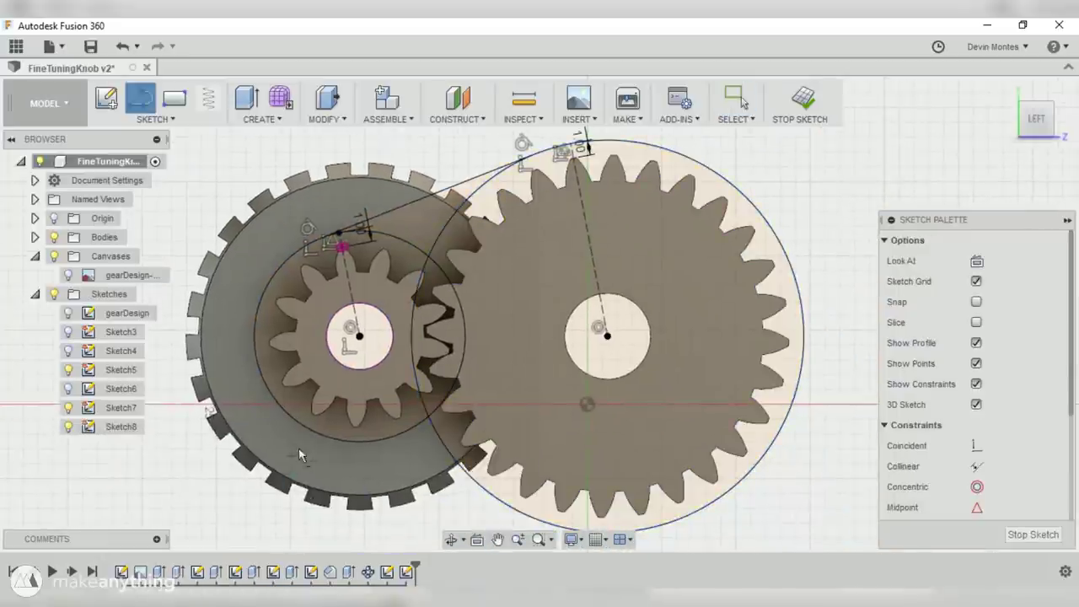
pyautogui.click(526, 520)
pyautogui.press('Escape')
pyautogui.scroll(3, 528, 518)
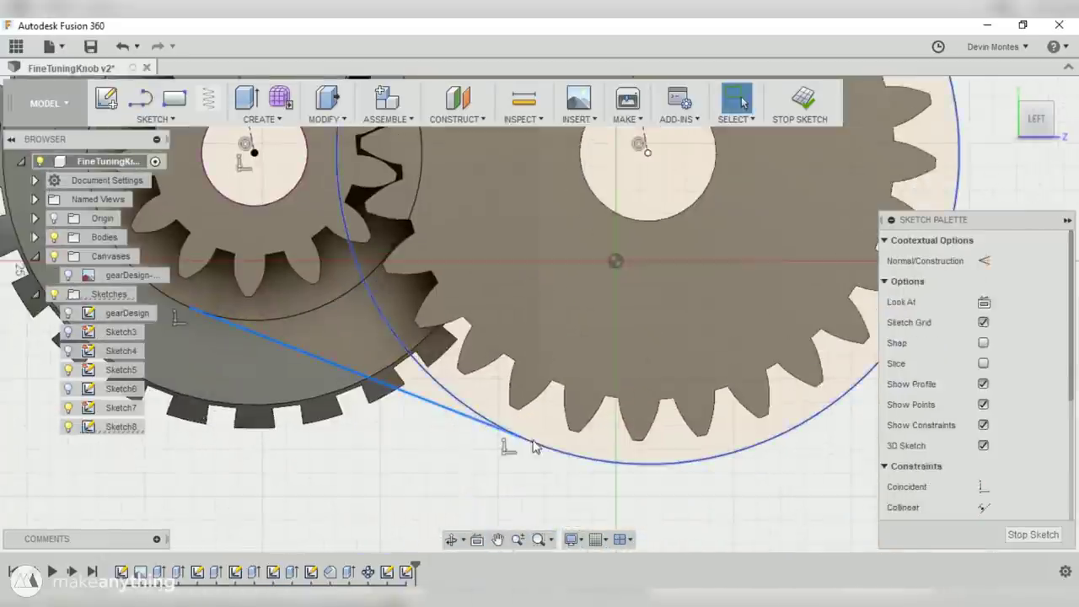
pyautogui.keyDown('shift'); pyautogui.click(532, 445); pyautogui.keyUp('shift')
pyautogui.moveTo(532, 435); pyautogui.dragTo(532, 354, button='right')
pyautogui.moveTo(407, 341); pyautogui.dragTo(562, 459, button='middle')
pyautogui.keyDown('shift'); pyautogui.click(405, 443); pyautogui.keyUp('shift')
pyautogui.scroll(-4, 503, 431)
pyautogui.scroll(-2, 504, 432)
pyautogui.moveTo(636, 417); pyautogui.dragTo(564, 415, button='middle')
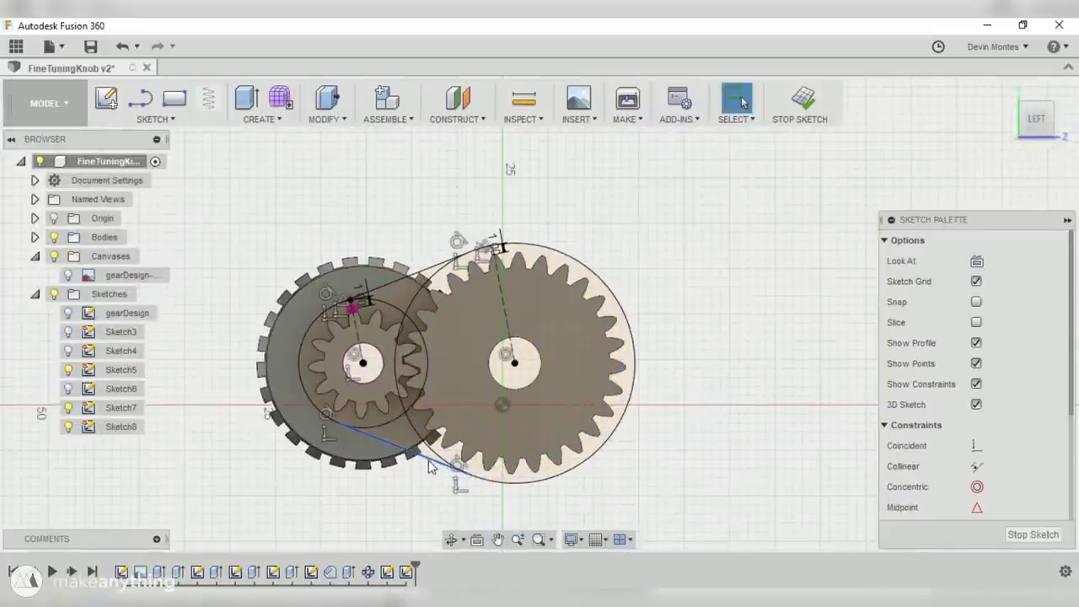
# - Offset the lower tangent line outward by 1.4 mm
pyautogui.click(154, 119)
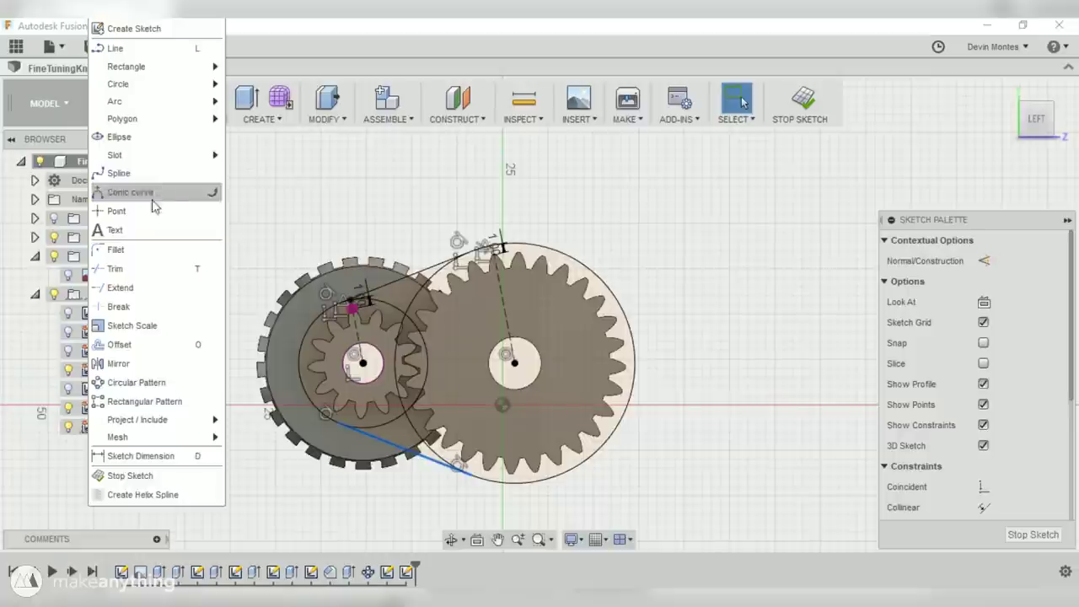
pyautogui.click(144, 348)
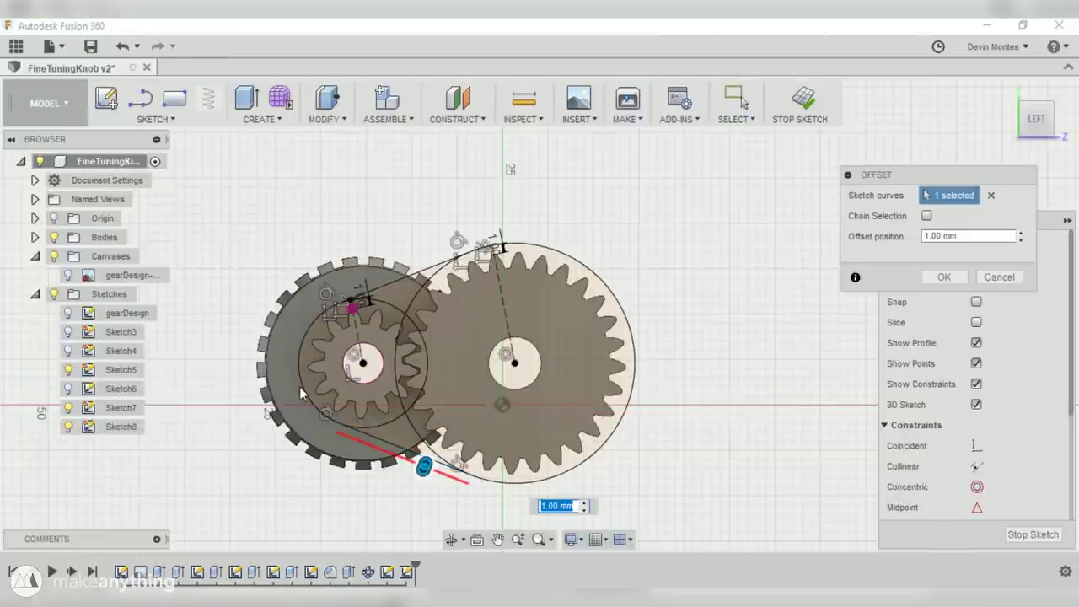
pyautogui.scroll(2, 414, 467)
pyautogui.write('2')
pyautogui.press('BackSpace')
pyautogui.write('1.4')
pyautogui.press('Return')
# - Offset the circles around the large and small gears outward by 1.4 mm
pyautogui.click(561, 487)
pyautogui.click(154, 119)
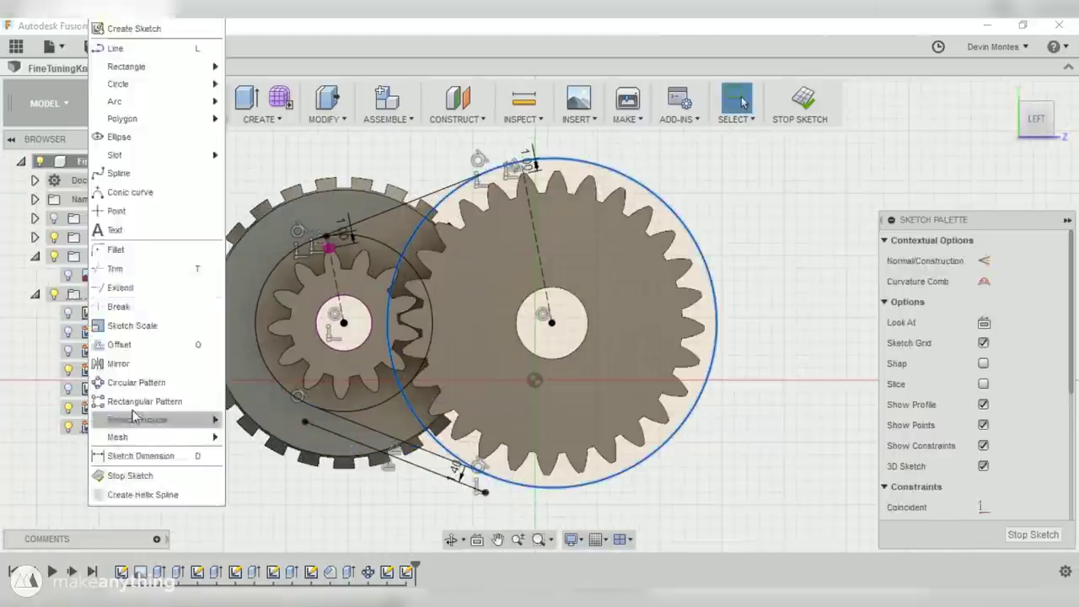
pyautogui.click(126, 347)
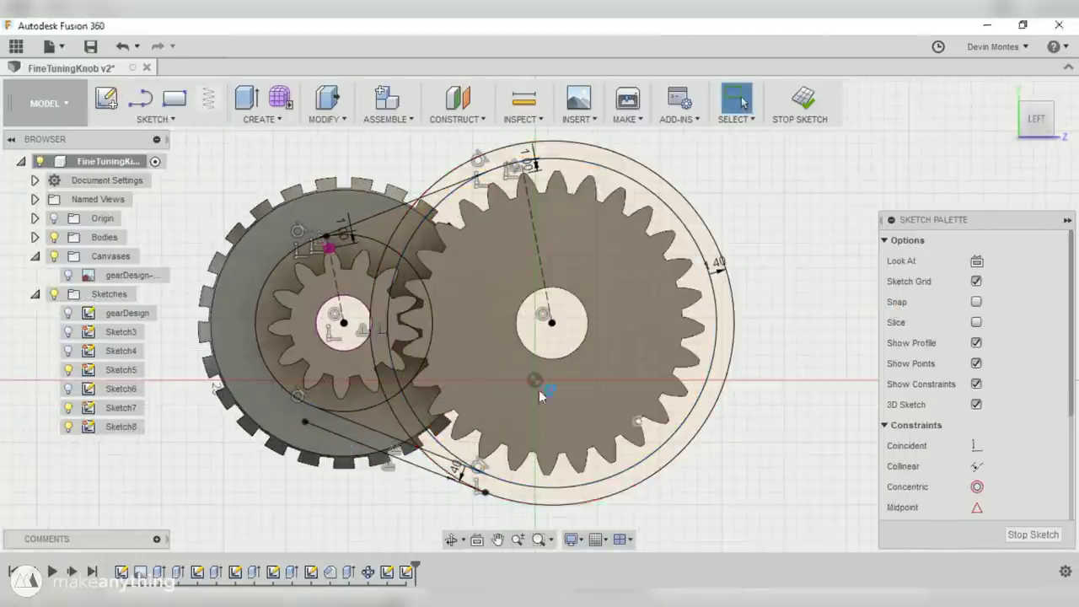
pyautogui.click(154, 119)
pyautogui.click(186, 320)
pyautogui.click(275, 377)
pyautogui.write('1.4')
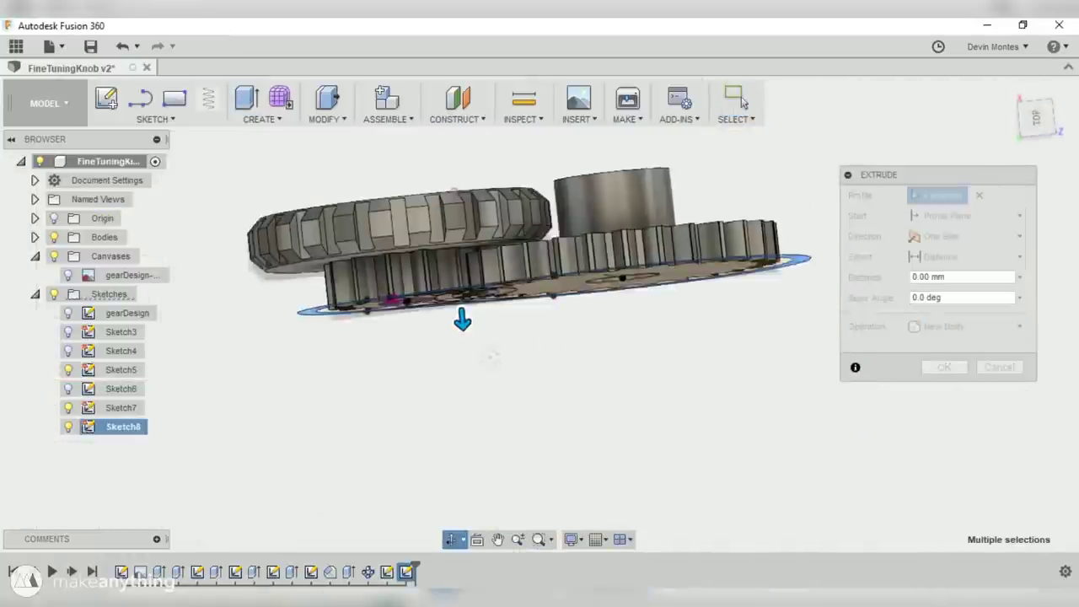
# - Set up an extrusion of the wall outline as a new body up to the knob's underside with a 0.2 mm offset
pyautogui.click(966, 256)
pyautogui.click(944, 296)
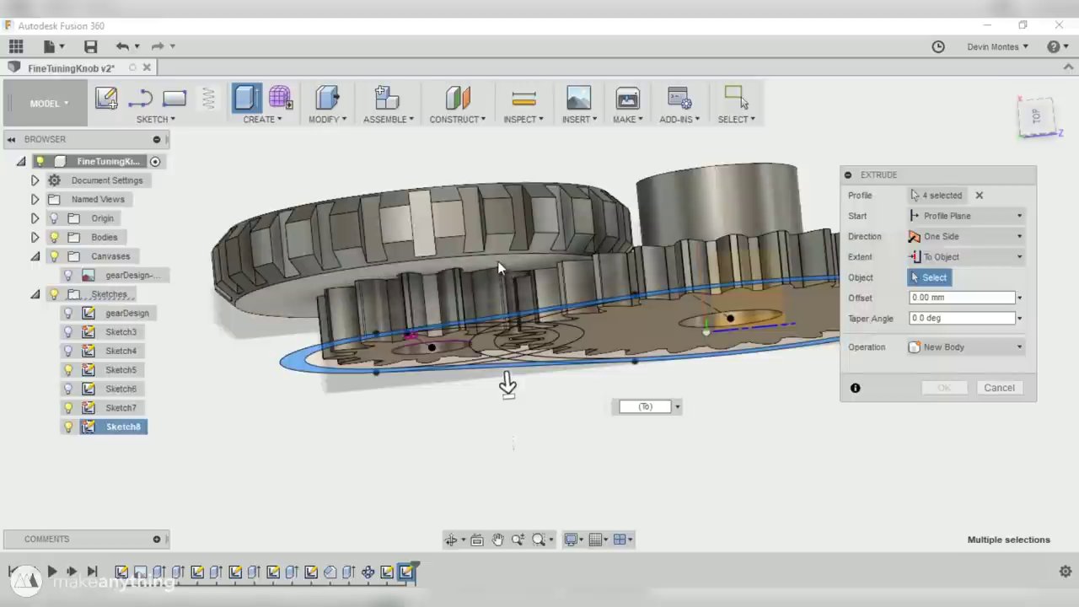
pyautogui.click(499, 262)
pyautogui.click(938, 298)
pyautogui.moveTo(948, 317); pyautogui.dragTo(860, 318)
pyautogui.write('.5')
pyautogui.keyDown('shift'); pyautogui.moveTo(613, 358); pyautogui.dragTo(612, 392, button='middle'); pyautogui.keyUp('shift')
pyautogui.click(927, 321)
pyautogui.press('BackSpace')
pyautogui.write('2')
pyautogui.keyDown('shift'); pyautogui.moveTo(948, 379); pyautogui.dragTo(981, 233, button='middle'); pyautogui.keyUp('shift')
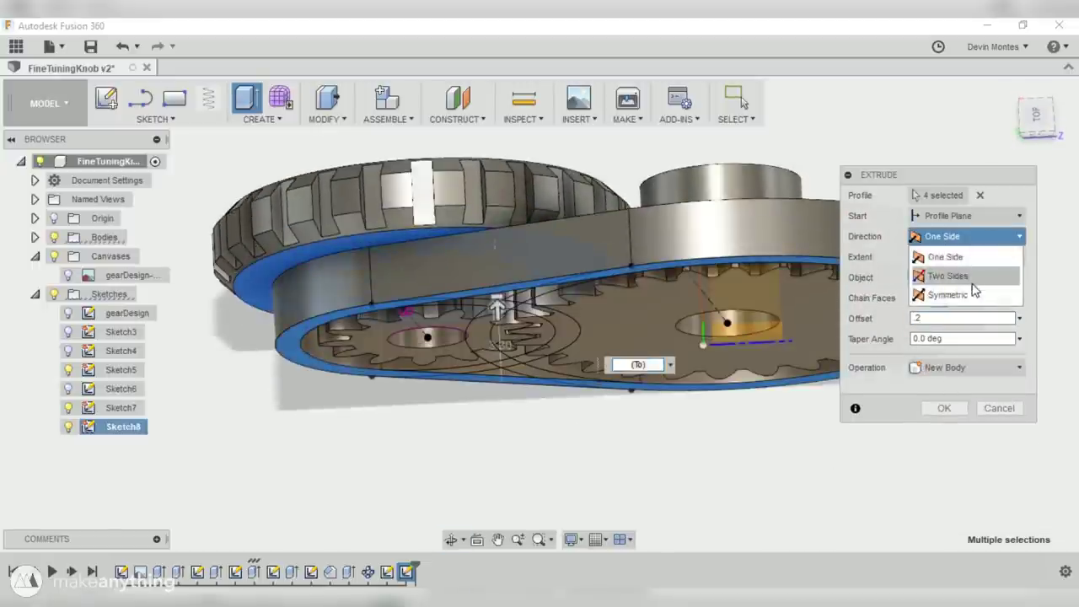
# - Make the wall extrusion two-sided, enter -0.2 mm and complete it
pyautogui.click(970, 277)
pyautogui.keyDown('shift'); pyautogui.moveTo(552, 485); pyautogui.dragTo(529, 362, button='middle'); pyautogui.keyUp('shift')
pyautogui.write('-.2')
pyautogui.press('Return')
pyautogui.keyDown('shift'); pyautogui.moveTo(550, 288); pyautogui.dragTo(554, 221, button='middle'); pyautogui.keyUp('shift')
pyautogui.click(554, 218)
pyautogui.press('e')
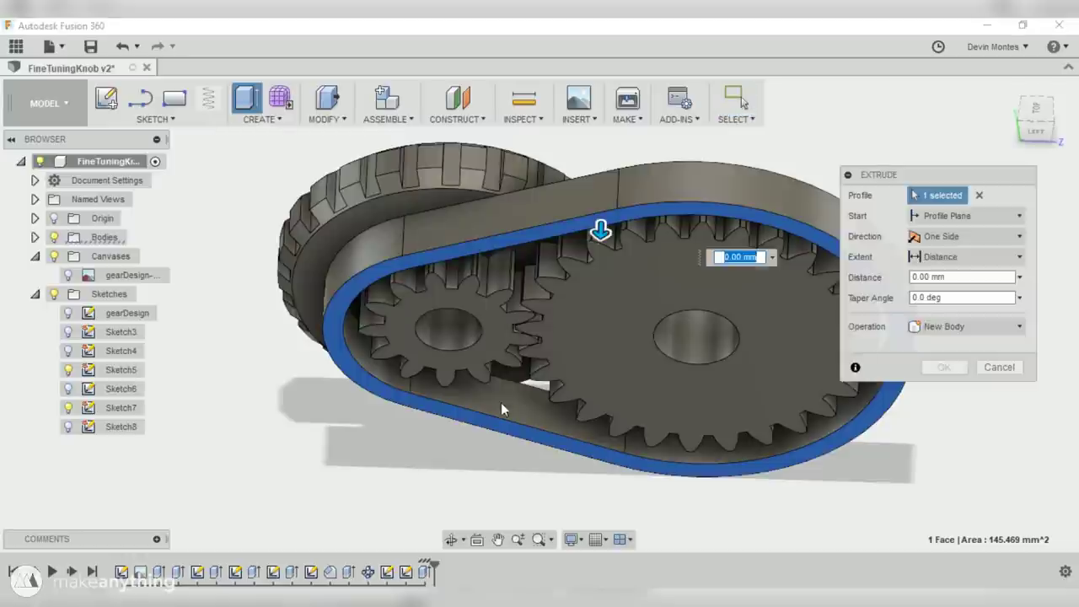
pyautogui.keyDown('shift'); pyautogui.moveTo(502, 410); pyautogui.dragTo(502, 371, button='middle'); pyautogui.keyUp('shift')
pyautogui.press('Escape')
# - Start a sketch on the wall's rear rim and project its outer outline and the gear hole centres
pyautogui.click(104, 101)
pyautogui.scroll(-3, 481, 253)
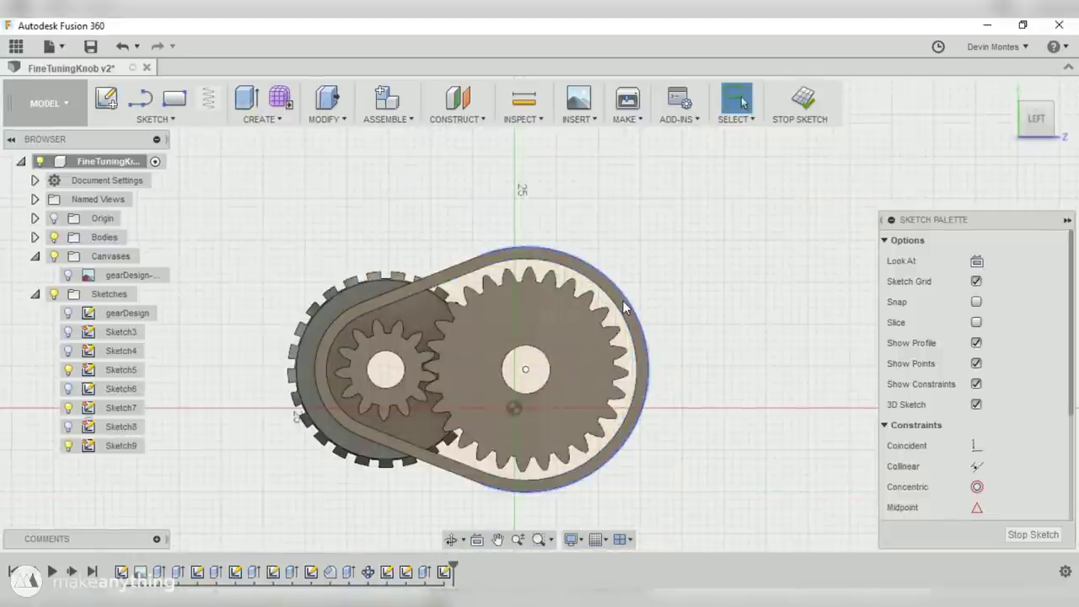
pyautogui.press('p')
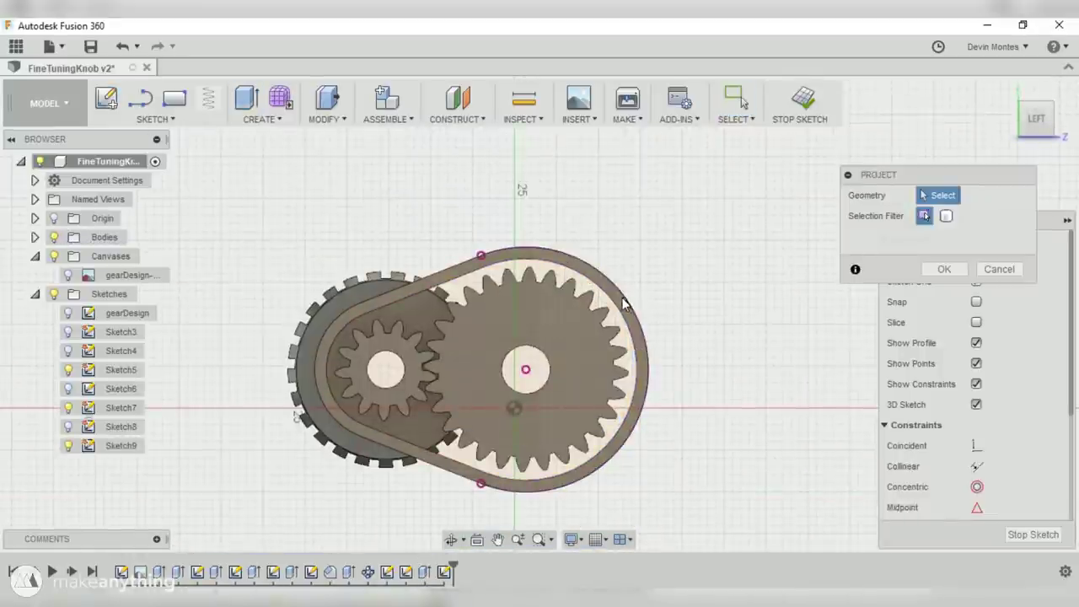
pyautogui.scroll(2, 396, 430)
pyautogui.click(943, 270)
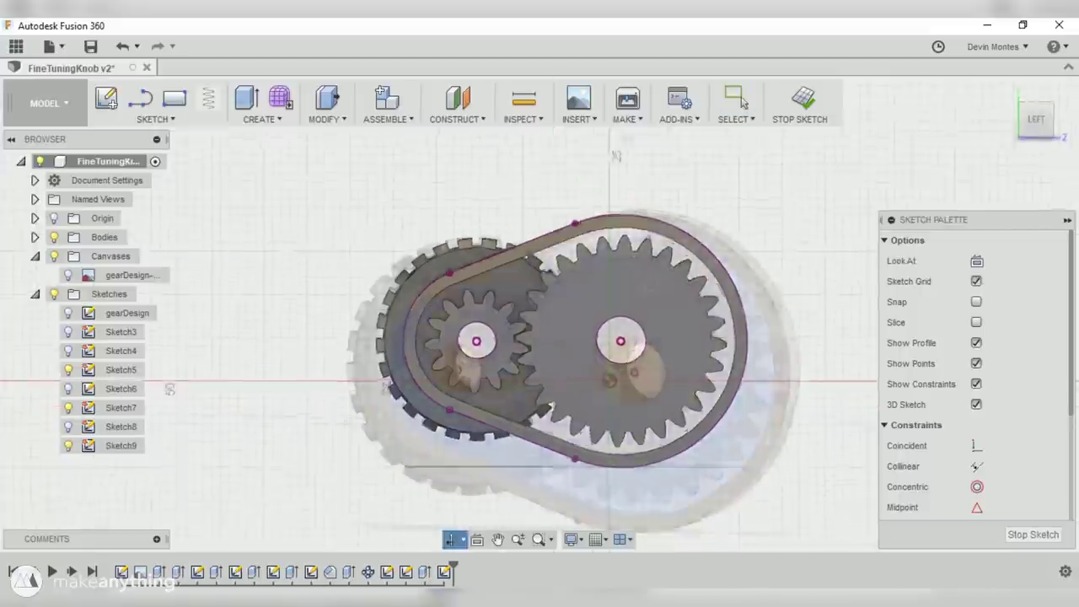
# - Extrude the profile inside the projected outline into a plate covering the rear of the gear housing
pyautogui.click(244, 99)
pyautogui.click(474, 275)
pyautogui.keyDown('shift'); pyautogui.moveTo(474, 275); pyautogui.dragTo(405, 168, button='middle'); pyautogui.keyUp('shift')
pyautogui.press('Return')
pyautogui.keyDown('shift'); pyautogui.moveTo(550, 398); pyautogui.dragTo(313, 444, button='middle'); pyautogui.keyUp('shift')
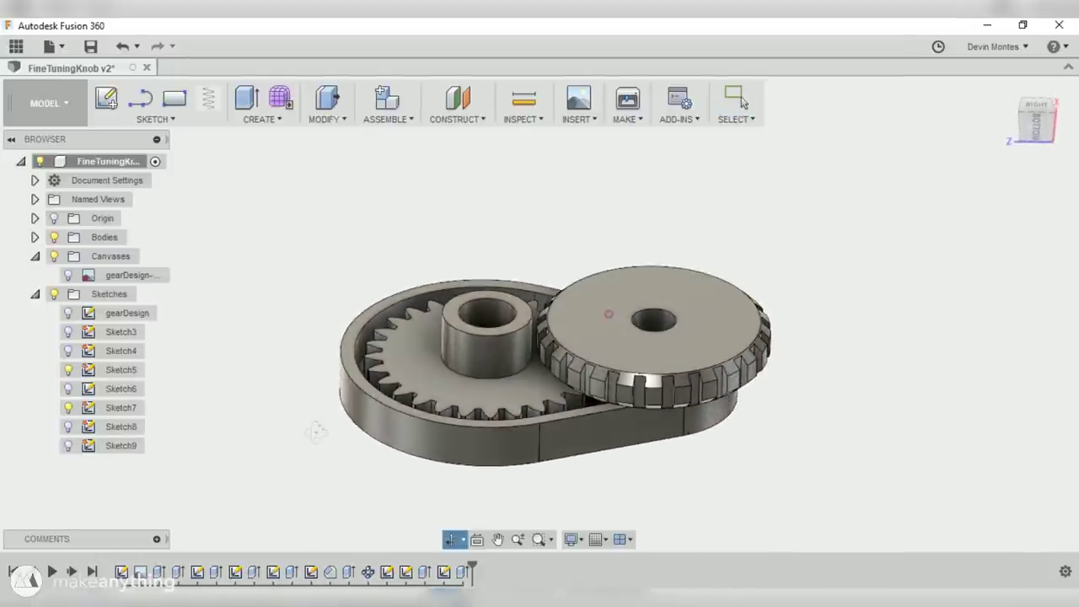
pyautogui.press('Escape')
# - Start a sketch on the wall's front rim and project the housing's outer outline into it
pyautogui.keyDown('shift'); pyautogui.moveTo(481, 481); pyautogui.dragTo(529, 475, button='middle'); pyautogui.keyUp('shift')
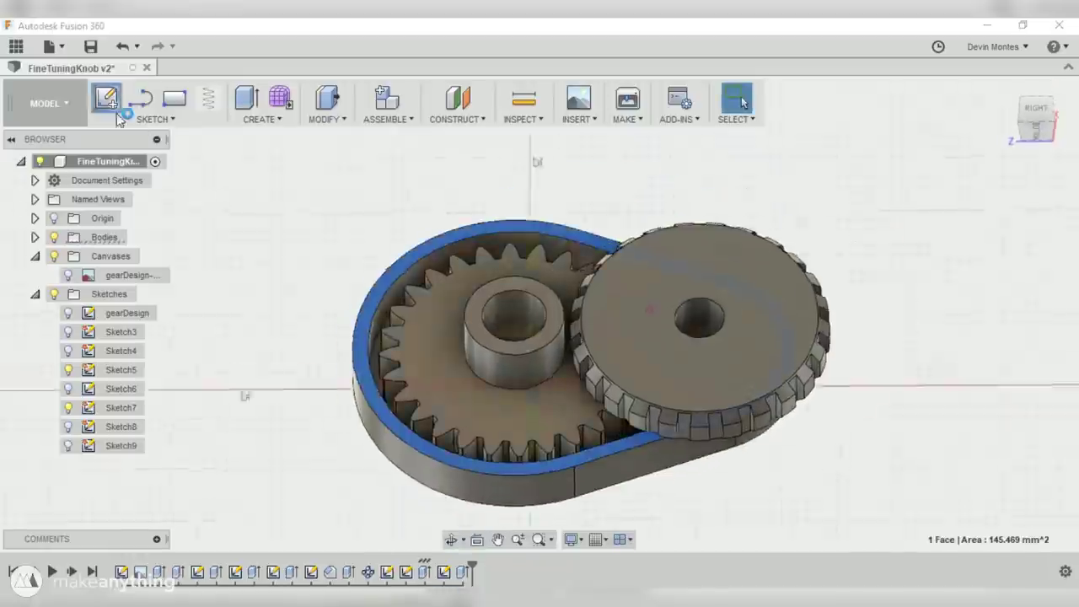
pyautogui.click(119, 118)
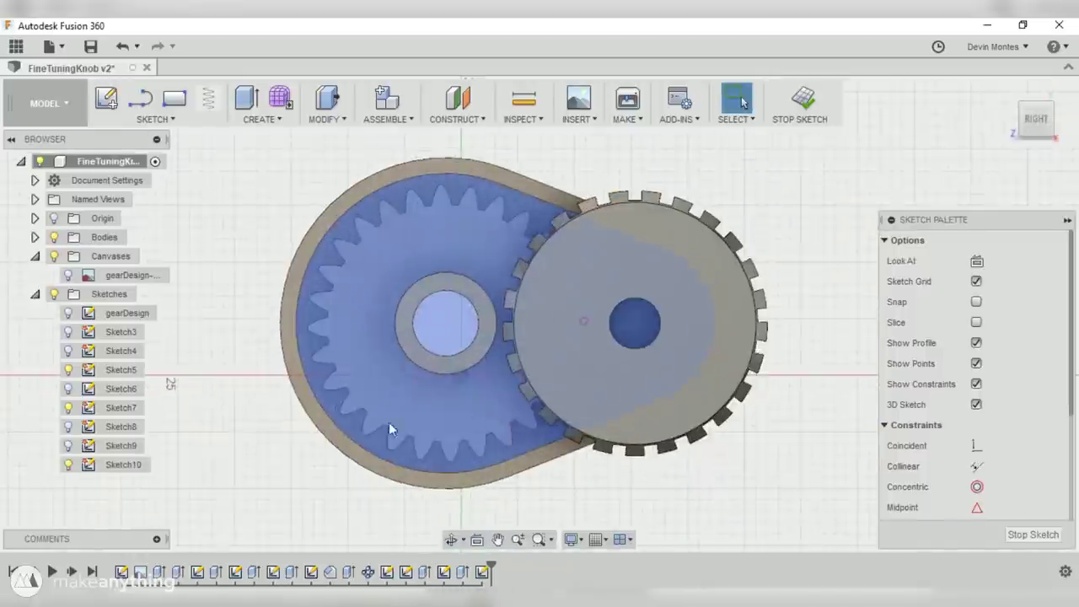
pyautogui.press('p')
# - Draw clearance circles around the notched knob and the large gear's boss, centred on their holes
pyautogui.press('c')
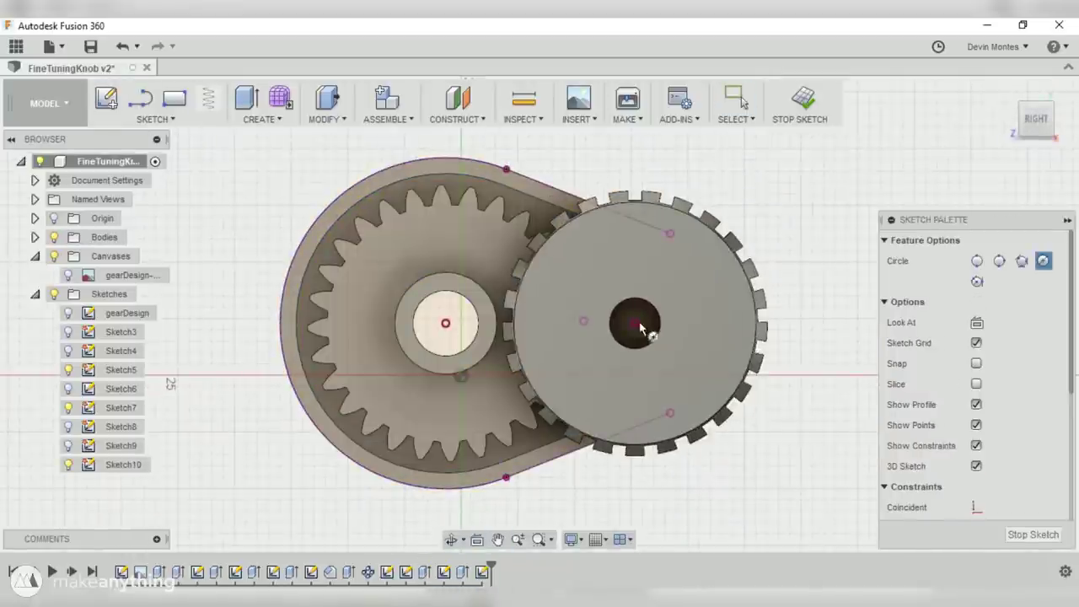
pyautogui.scroll(3, 474, 322)
pyautogui.click(503, 390)
pyautogui.scroll(-2, 490, 417)
pyautogui.click(477, 306)
pyautogui.click(482, 377)
pyautogui.moveTo(489, 450); pyautogui.dragTo(521, 383, button='middle')
# - Draw a construction line from the notched knob's centre through an outer tooth edge to its clearance circle
pyautogui.press('Escape')
pyautogui.click(976, 261)
pyautogui.scroll(5, 558, 347)
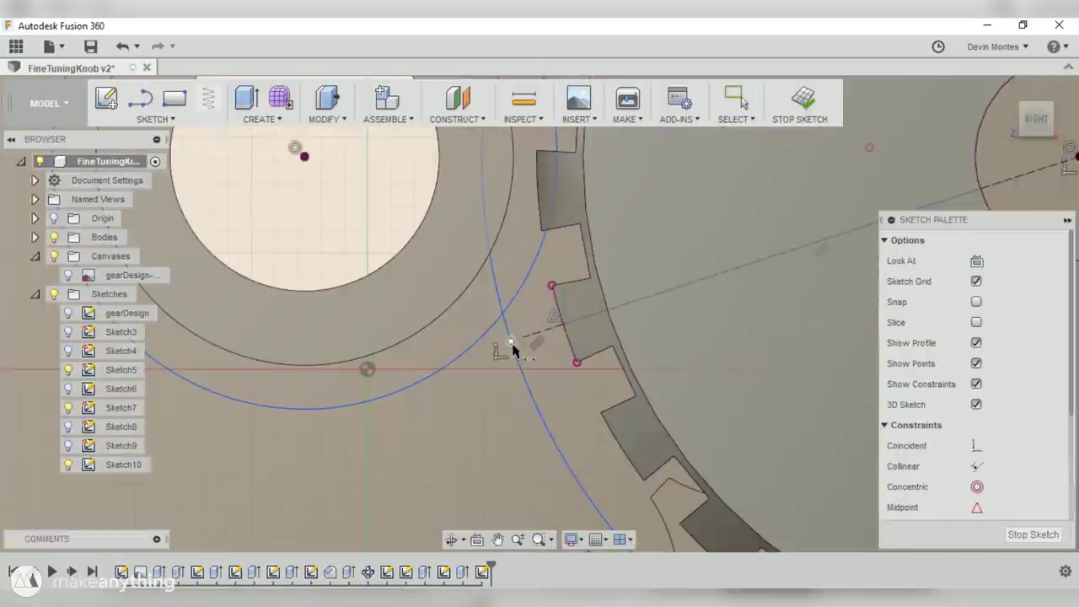
pyautogui.scroll(-5, 559, 354)
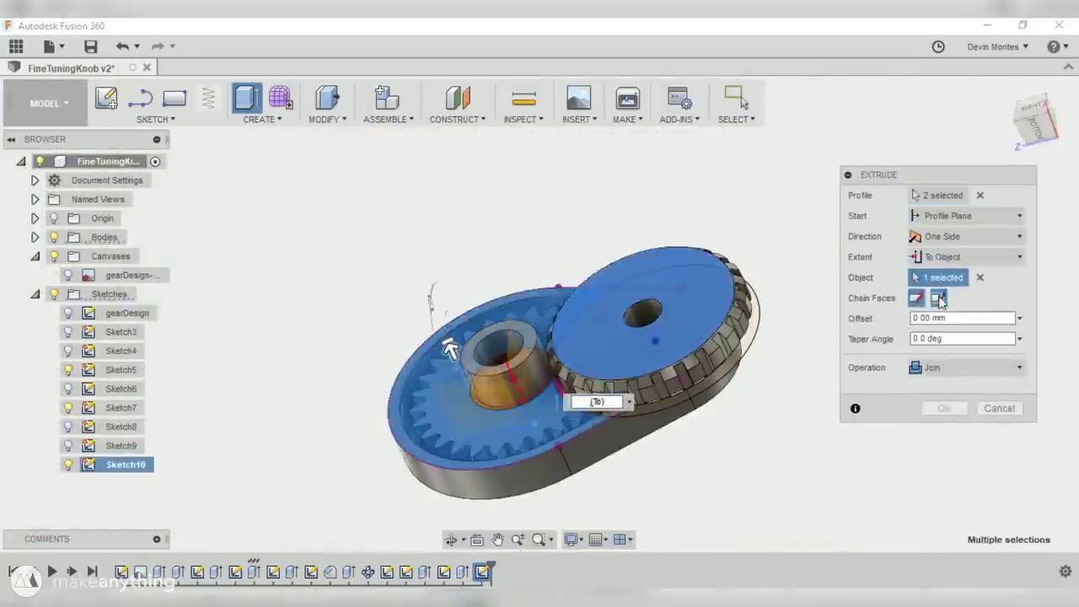
# - Extrude the two cover profiles to the notched knob's front face, joined to the housing
pyautogui.click(939, 300)
pyautogui.keyDown('shift'); pyautogui.moveTo(801, 459); pyautogui.dragTo(725, 493, button='middle'); pyautogui.keyUp('shift')
pyautogui.press('Return')
pyautogui.scroll(5, 559, 378)
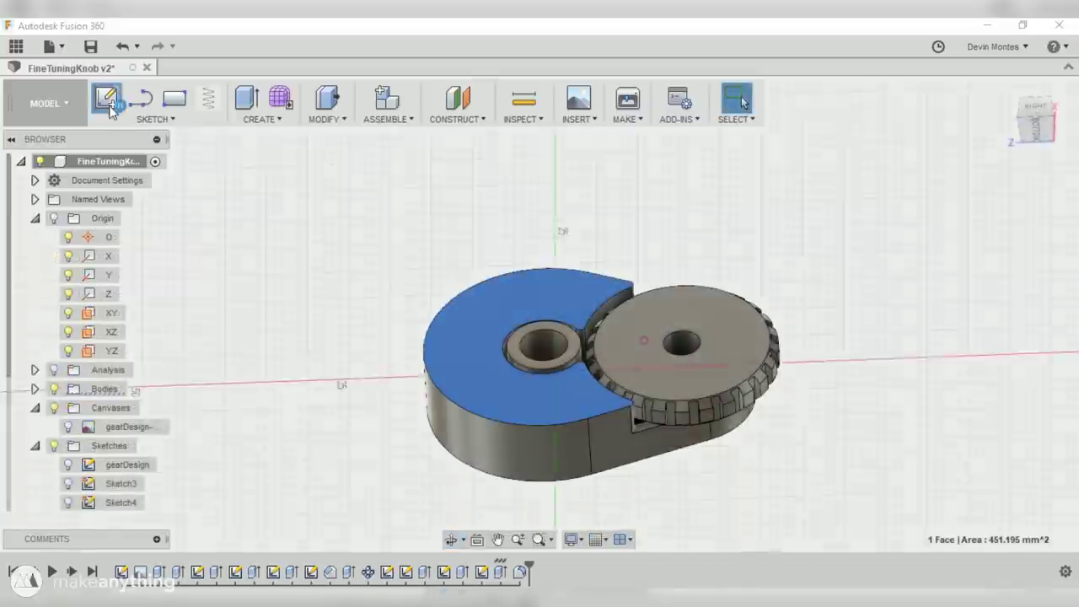
# - Sketch the housing outline on the cover's front face and extrude its four profiles as a joined plate over the notched knob
pyautogui.click(110, 108)
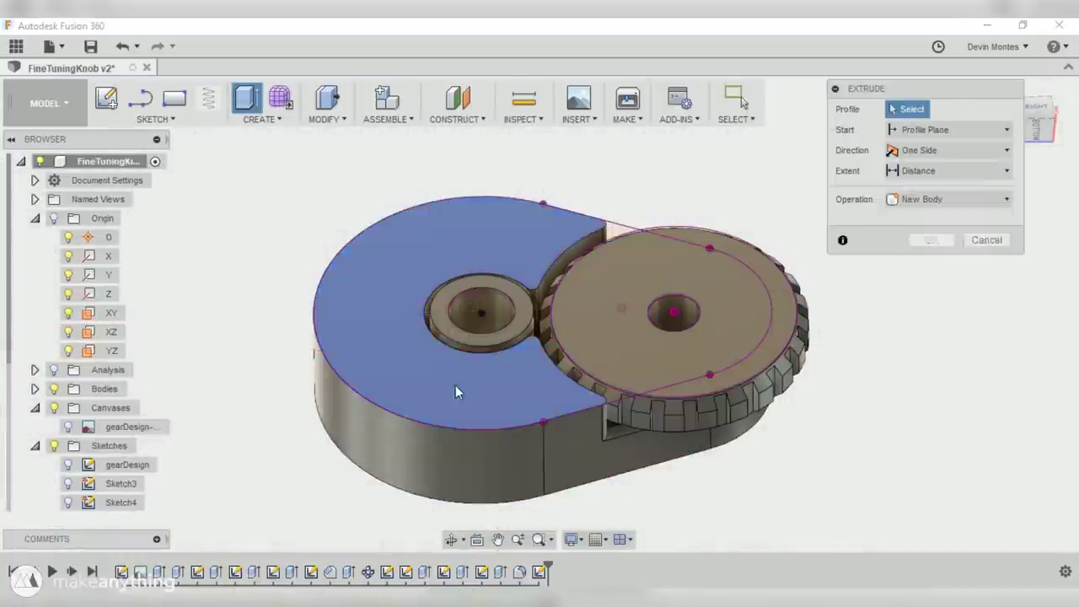
pyautogui.click(455, 385)
pyautogui.click(563, 358)
pyautogui.click(682, 321)
pyautogui.moveTo(673, 300); pyautogui.dragTo(673, 286)
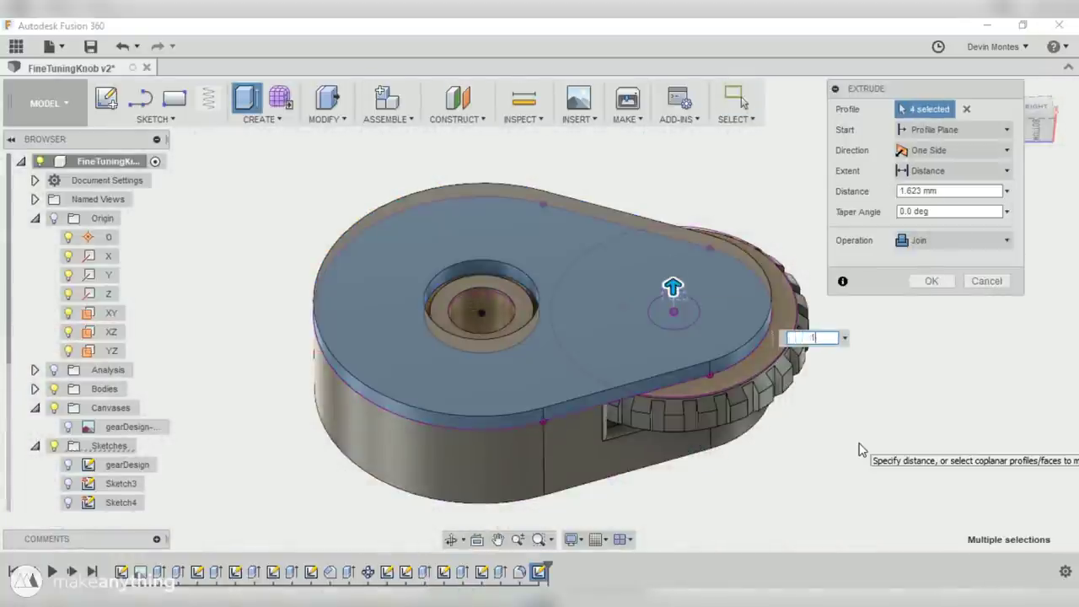
pyautogui.press('Return')
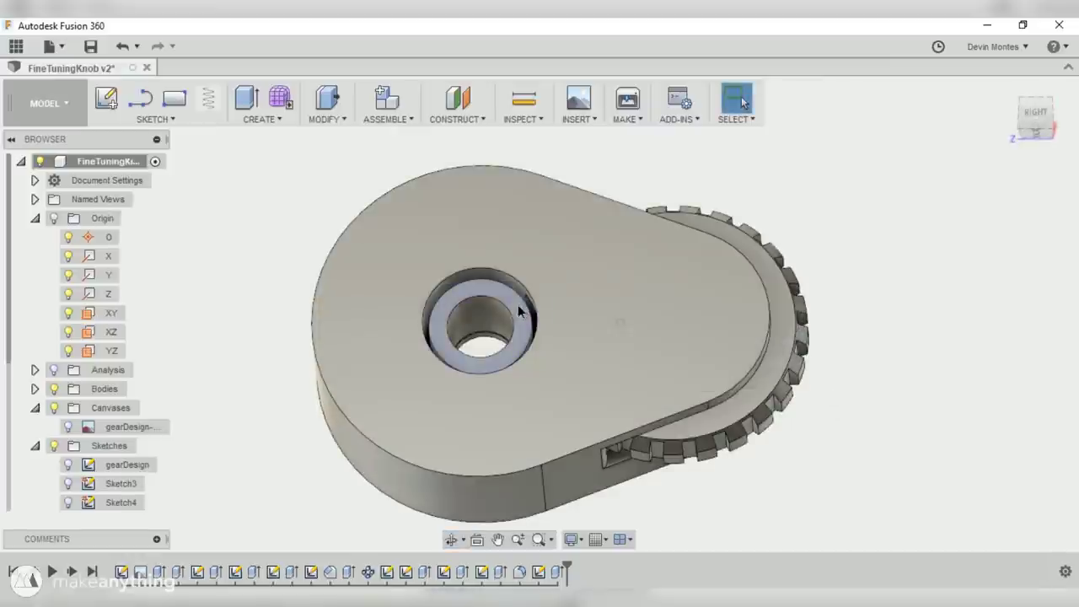
# - Extrude the large gear's boss ring to the cover's outer face with a 0.2 mm offset, joined
pyautogui.click(517, 304)
pyautogui.click(327, 102)
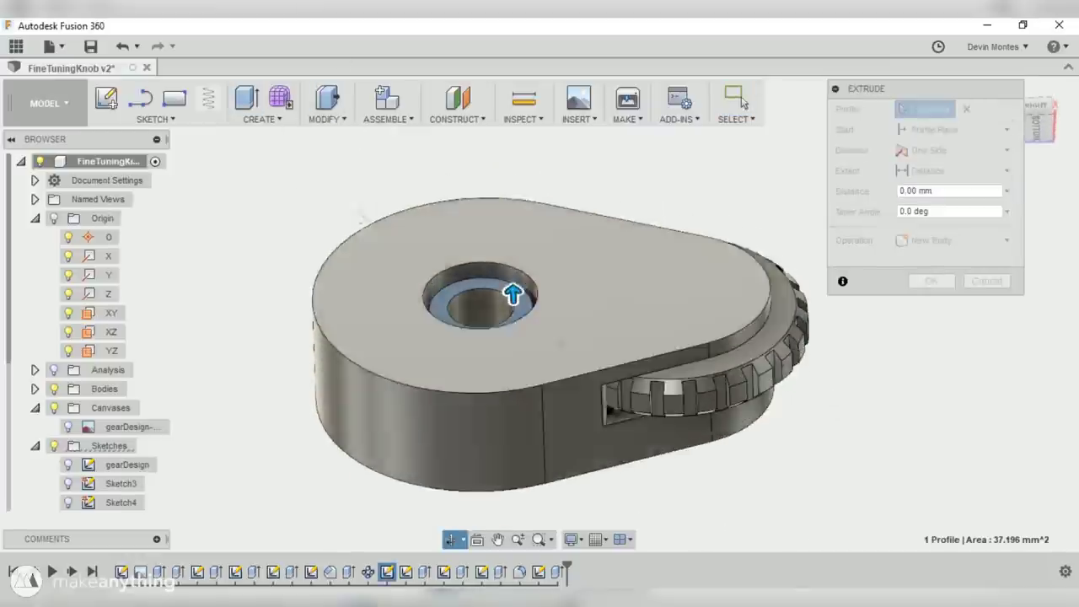
pyautogui.click(953, 170)
pyautogui.click(931, 212)
pyautogui.click(653, 245)
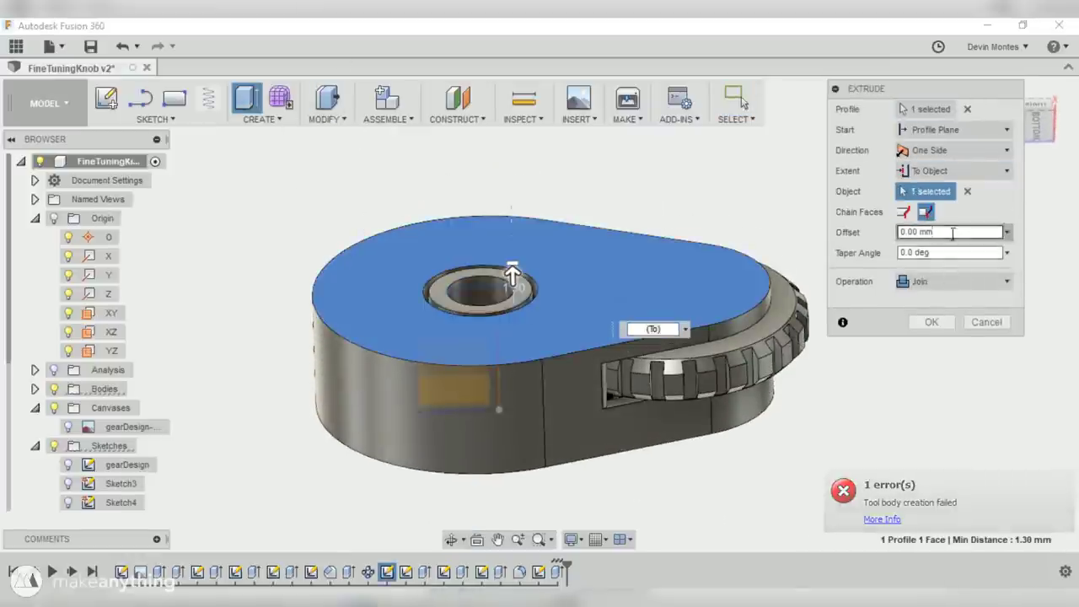
pyautogui.moveTo(952, 233); pyautogui.dragTo(857, 228)
pyautogui.write('.2')
pyautogui.press('Return')
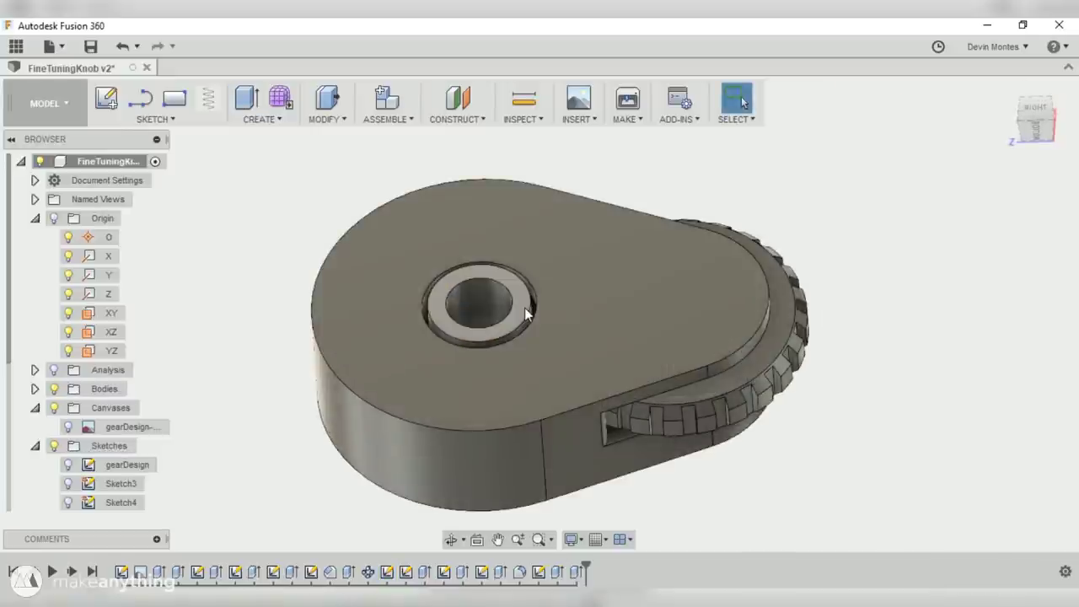
# - Sketch a circle on the boss's end face, centred on its hole, and extrude it 12 mm as a joined main knob
pyautogui.click(527, 308)
pyautogui.click(106, 98)
pyautogui.press('c')
pyautogui.click(484, 308)
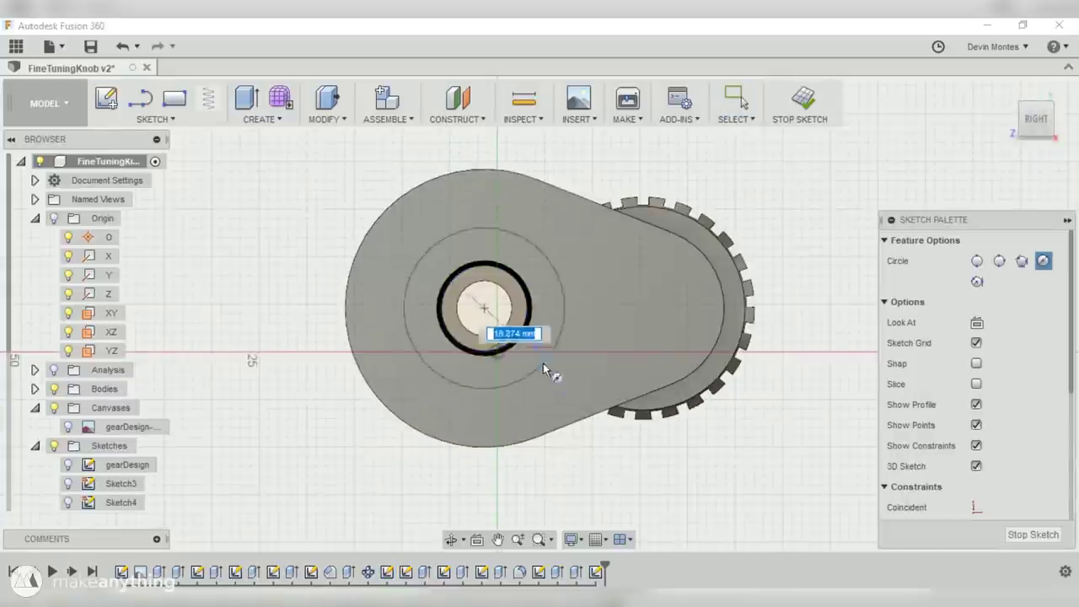
pyautogui.press('e')
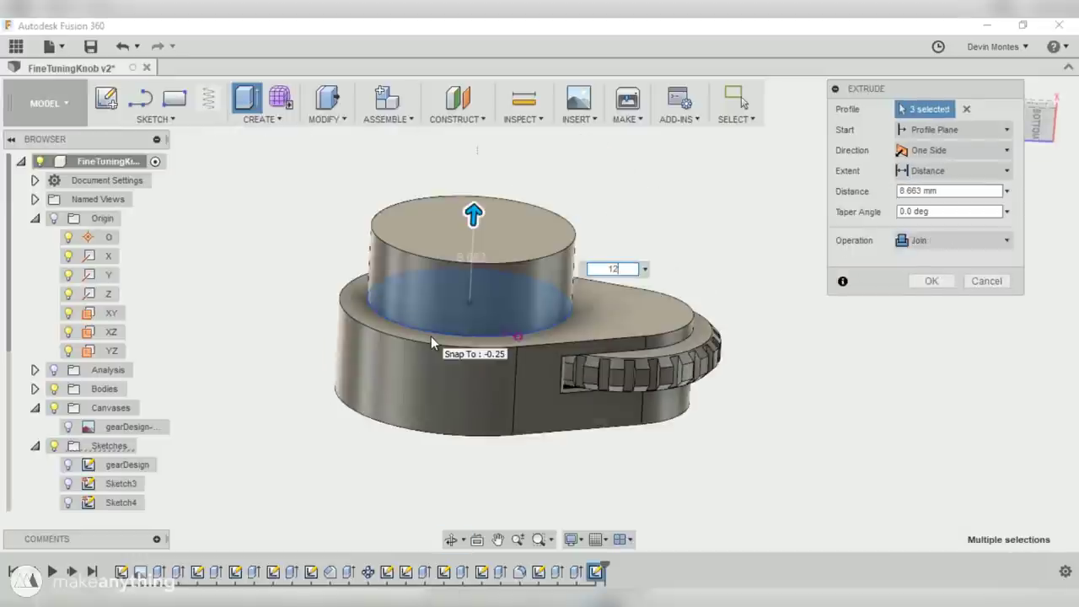
pyautogui.press('Return')
pyautogui.keyDown('shift'); pyautogui.moveTo(430, 335); pyautogui.dragTo(472, 429, button='middle'); pyautogui.keyUp('shift')
# - Chamfer the main knob's outer end edge with an equal distance of 1 mm
pyautogui.click(471, 272)
pyautogui.hotkey('shift', 'c')
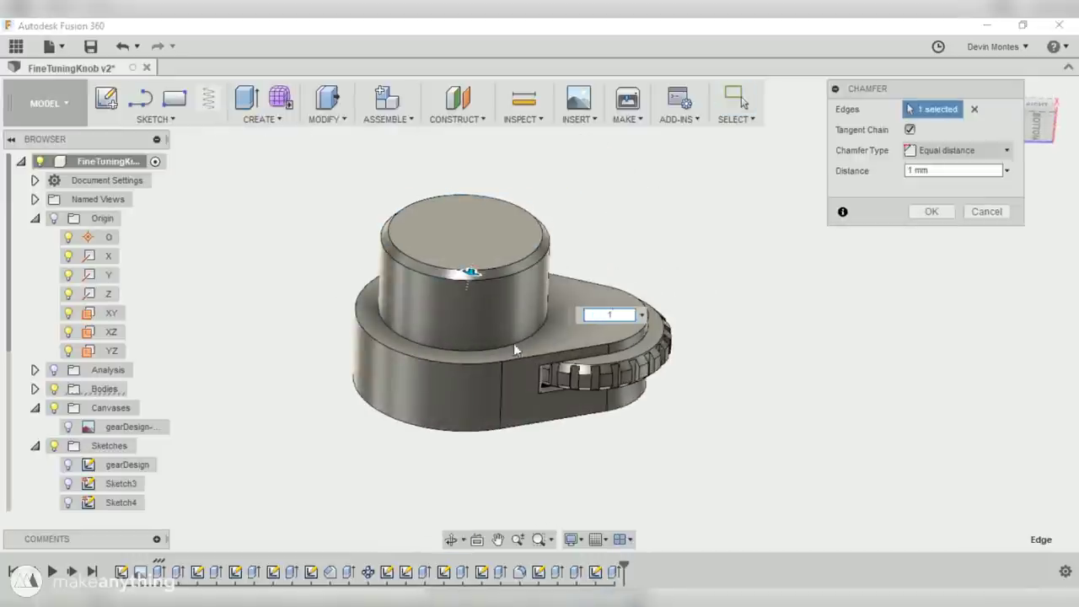
pyautogui.click(514, 349)
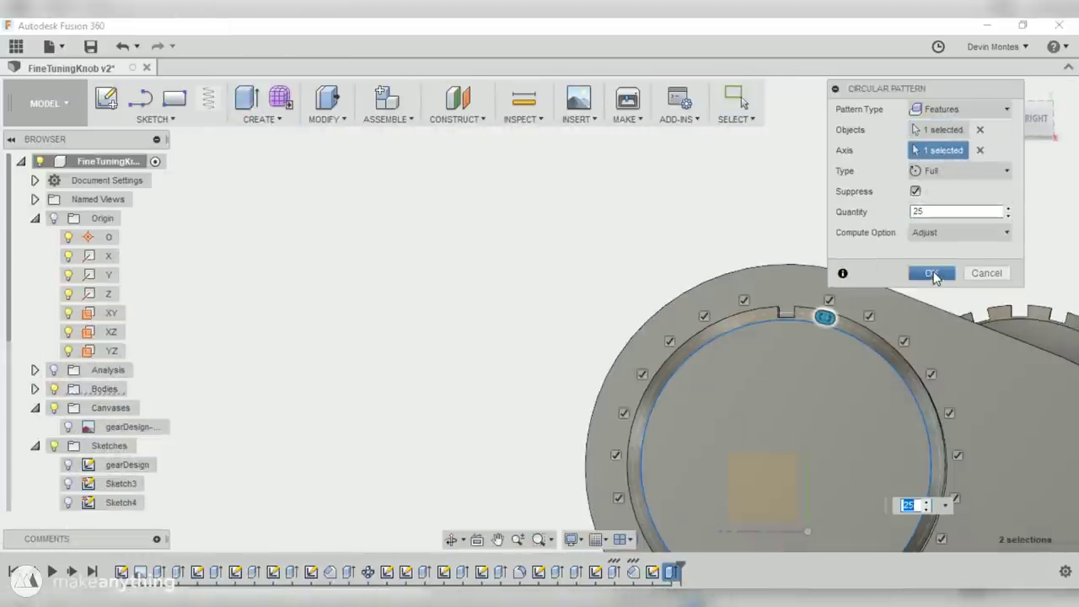
# - Complete a full circular pattern of 25 grip notches around the main knob
pyautogui.click(929, 272)
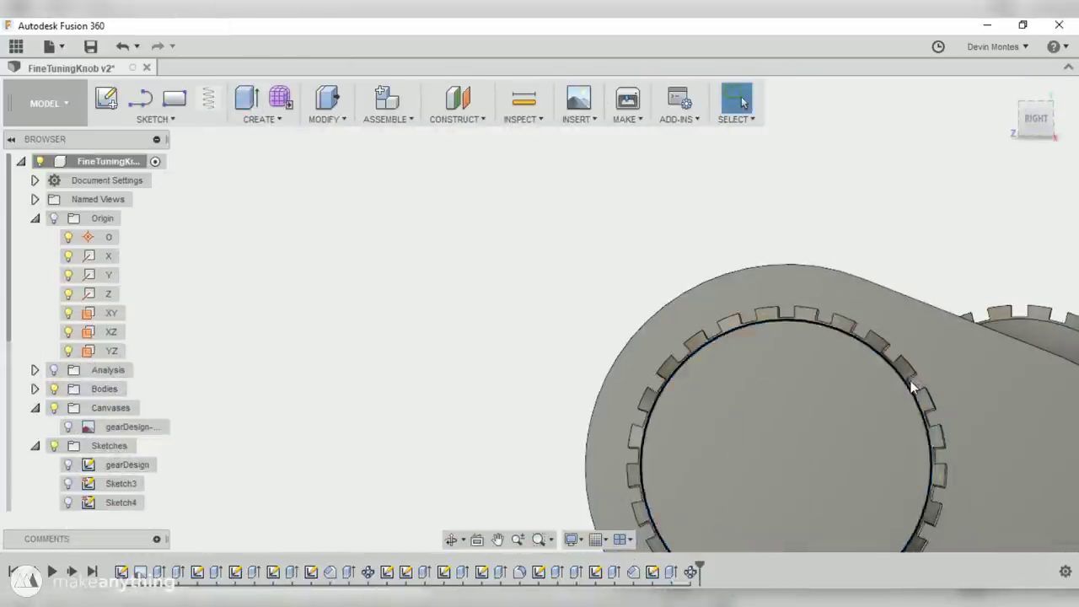
# - Chamfer the cover's outer edge around the main knob's side with an equal-distance chamfer
pyautogui.scroll(-3, 911, 381)
pyautogui.moveTo(1062, 508); pyautogui.dragTo(855, 494, button='middle')
pyautogui.scroll(1, 855, 494)
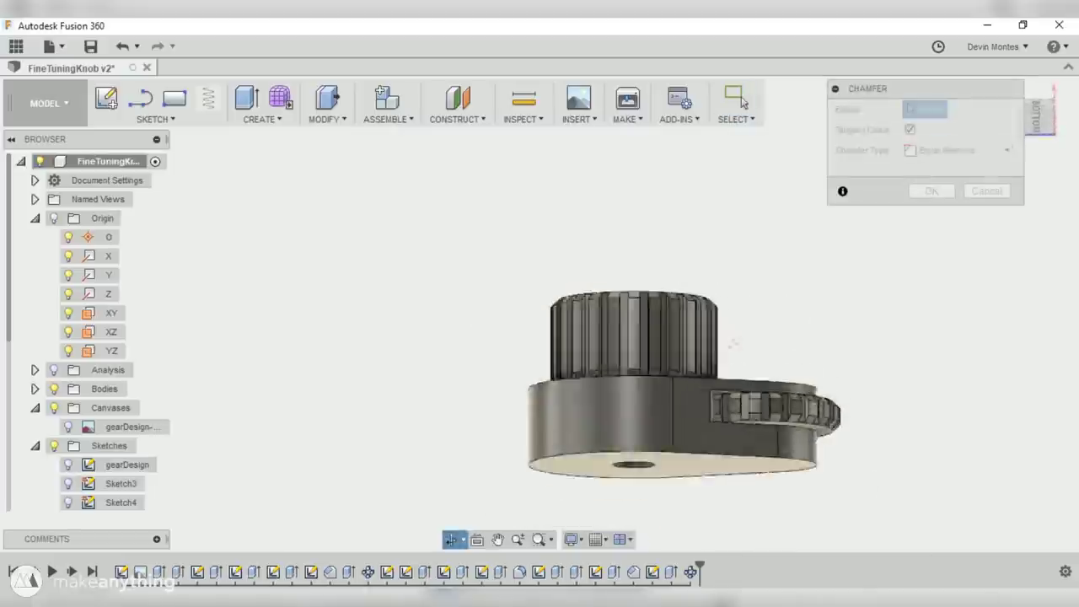
pyautogui.keyDown('shift'); pyautogui.moveTo(731, 342); pyautogui.dragTo(729, 428, button='middle'); pyautogui.keyUp('shift')
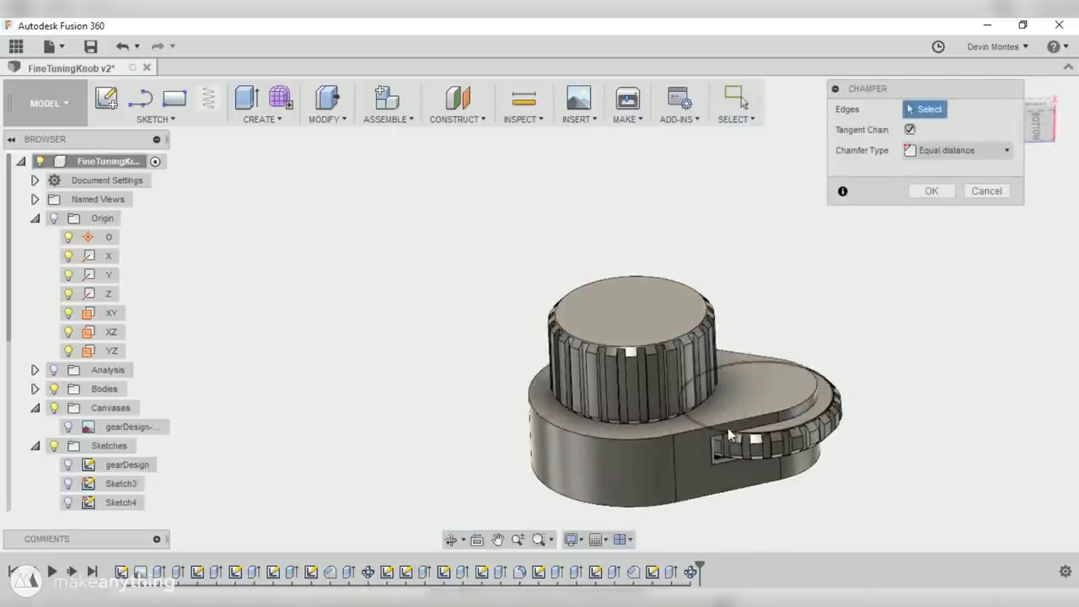
pyautogui.click(930, 211)
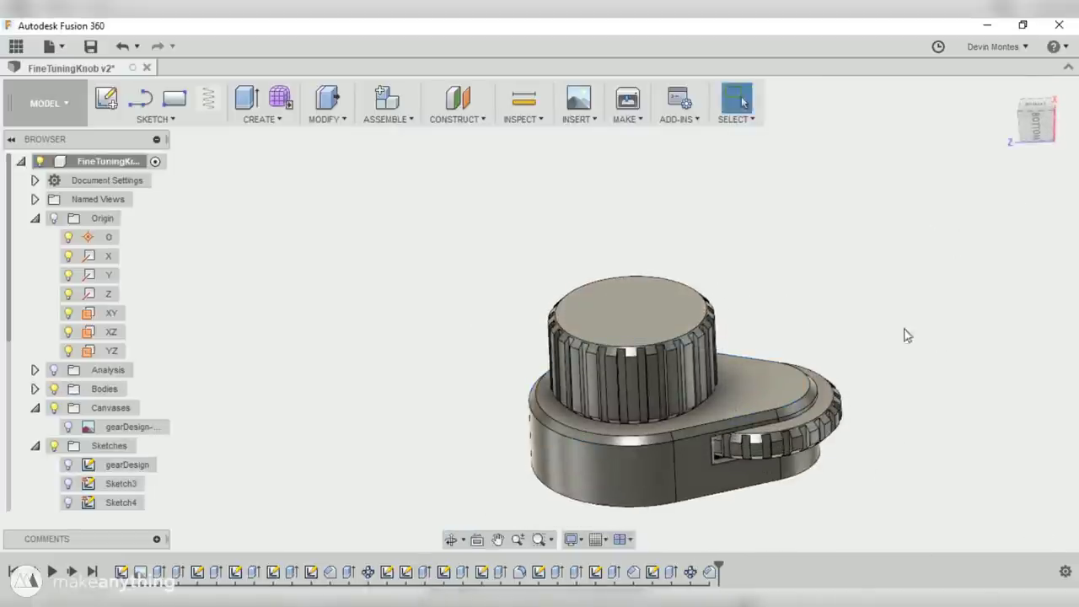
# - Turn on the section analysis and examine how the knob, gears and housing fit together inside
pyautogui.keyDown('shift'); pyautogui.moveTo(906, 335); pyautogui.dragTo(763, 387, button='middle'); pyautogui.keyUp('shift')
pyautogui.click(54, 370)
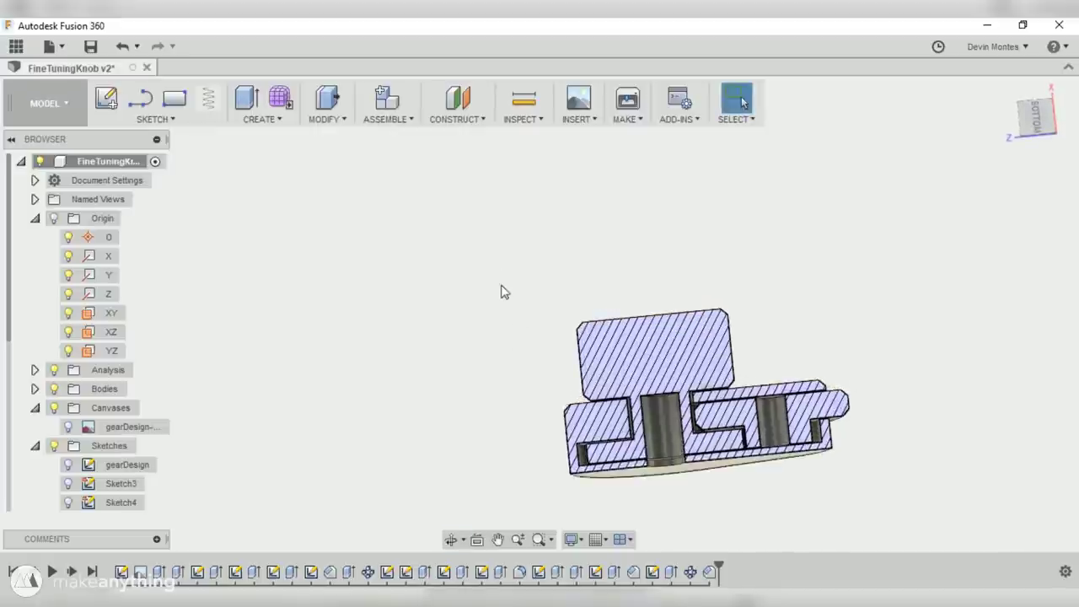
pyautogui.scroll(4, 663, 424)
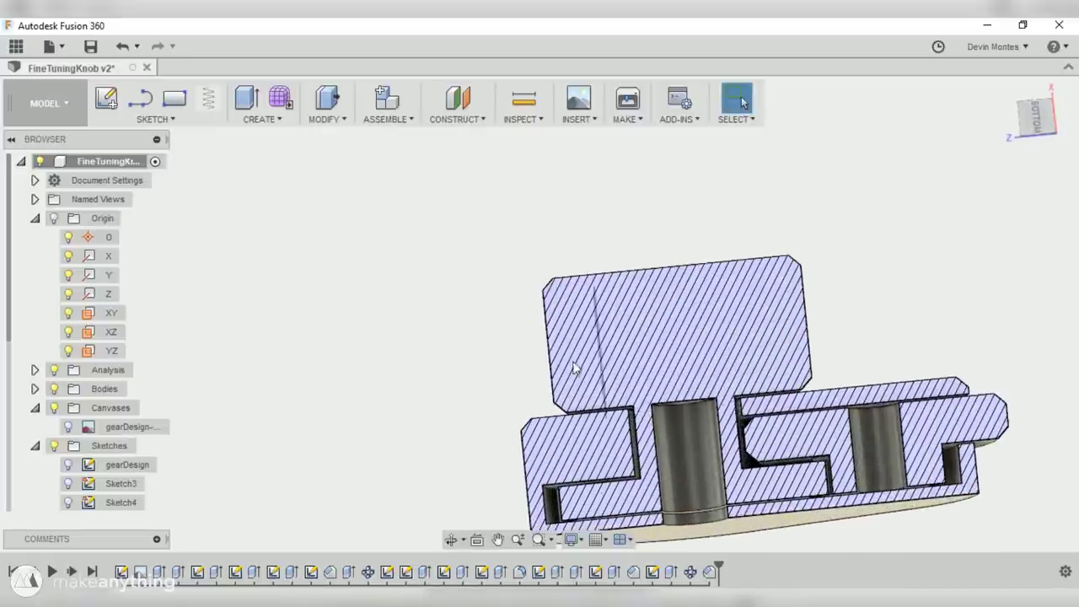
pyautogui.scroll(-3, 692, 497)
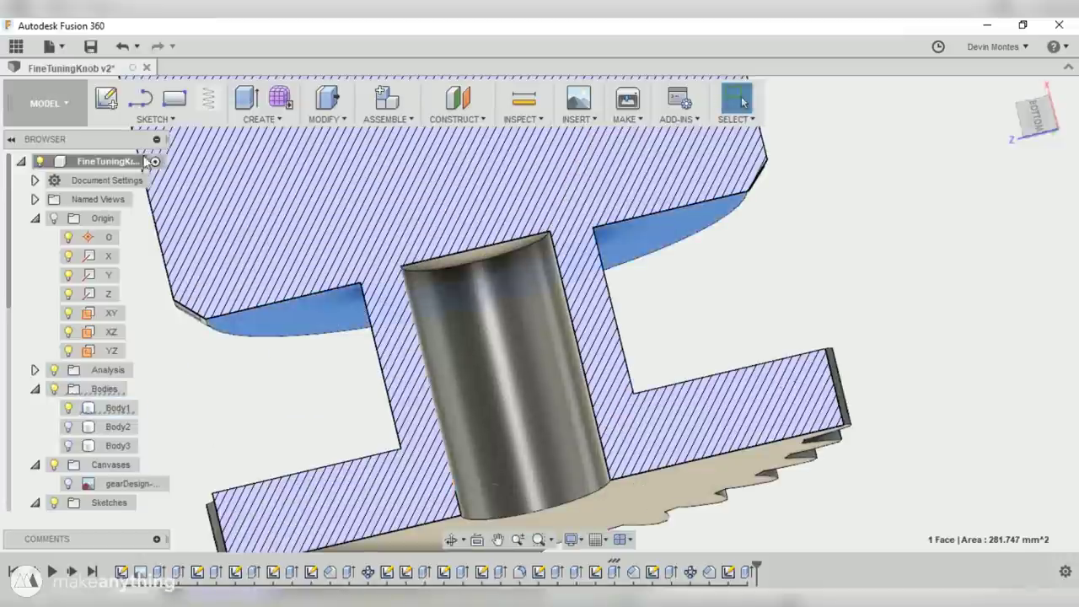
# - Start a sketch on the main knob's underside and switch the visual style to shaded with hidden edges
pyautogui.click(118, 101)
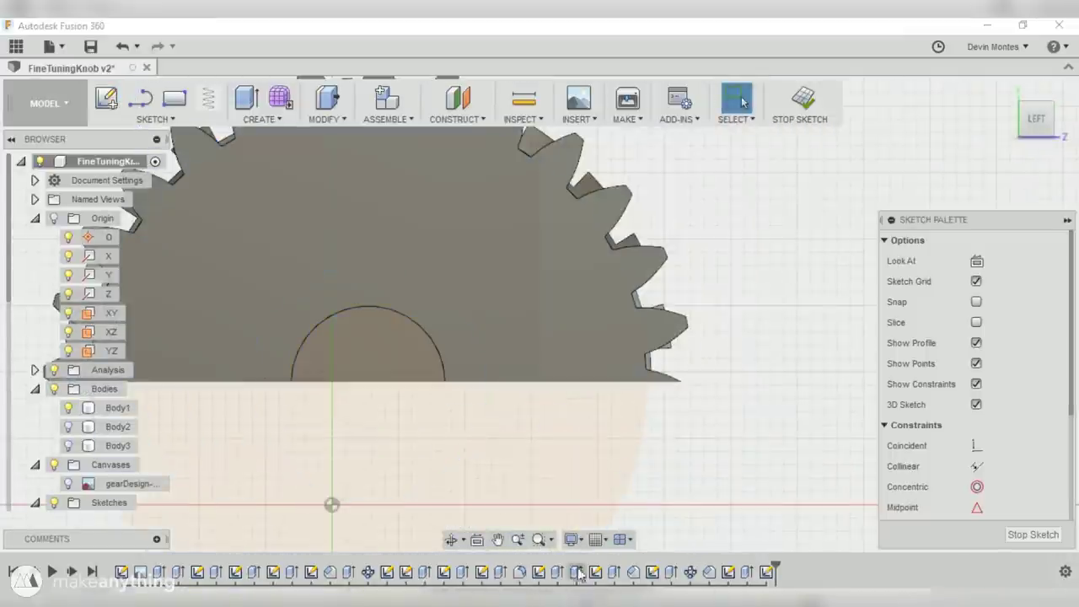
pyautogui.click(581, 538)
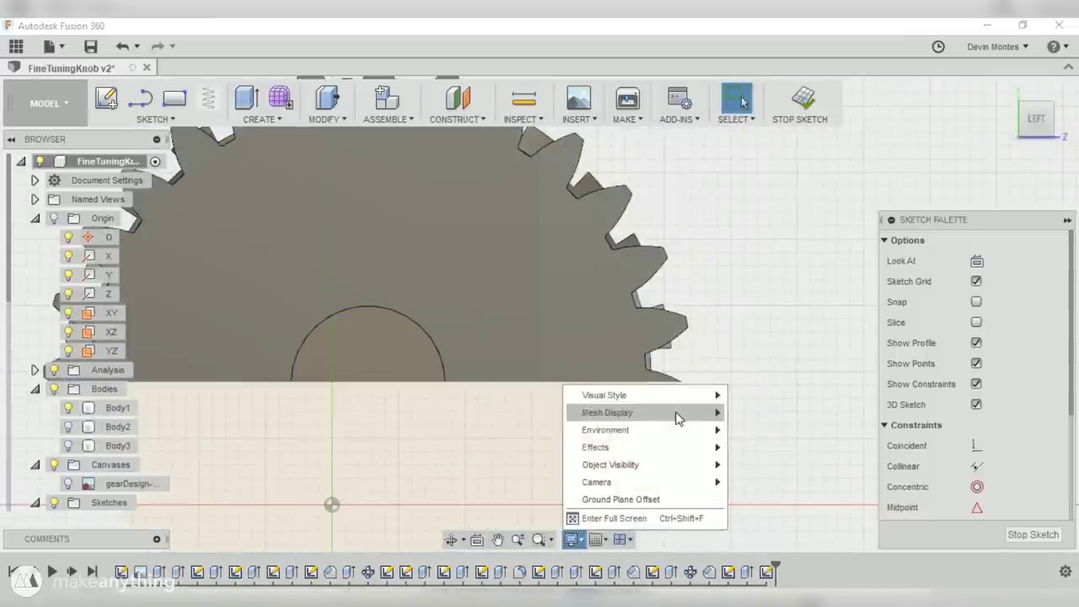
pyautogui.click(766, 420)
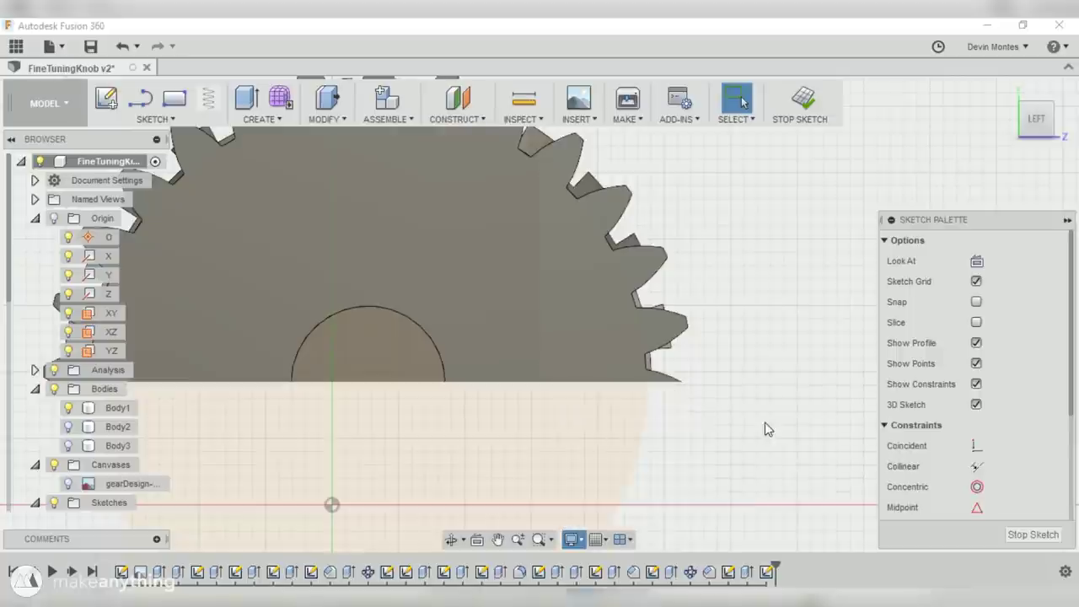
# - Sketch two concentric circles of 9 mm and about 9.5 mm diameter centred on the shaft hole, and dimension the gap between them
pyautogui.moveTo(475, 382); pyautogui.dragTo(575, 422, button='middle')
pyautogui.press('c')
pyautogui.click(468, 422)
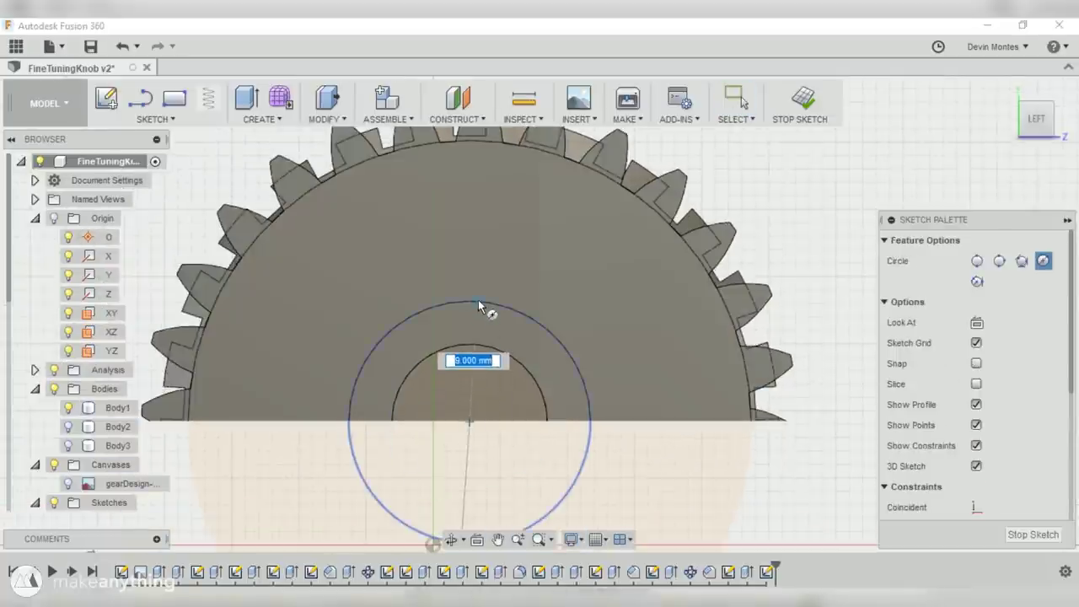
pyautogui.click(478, 304)
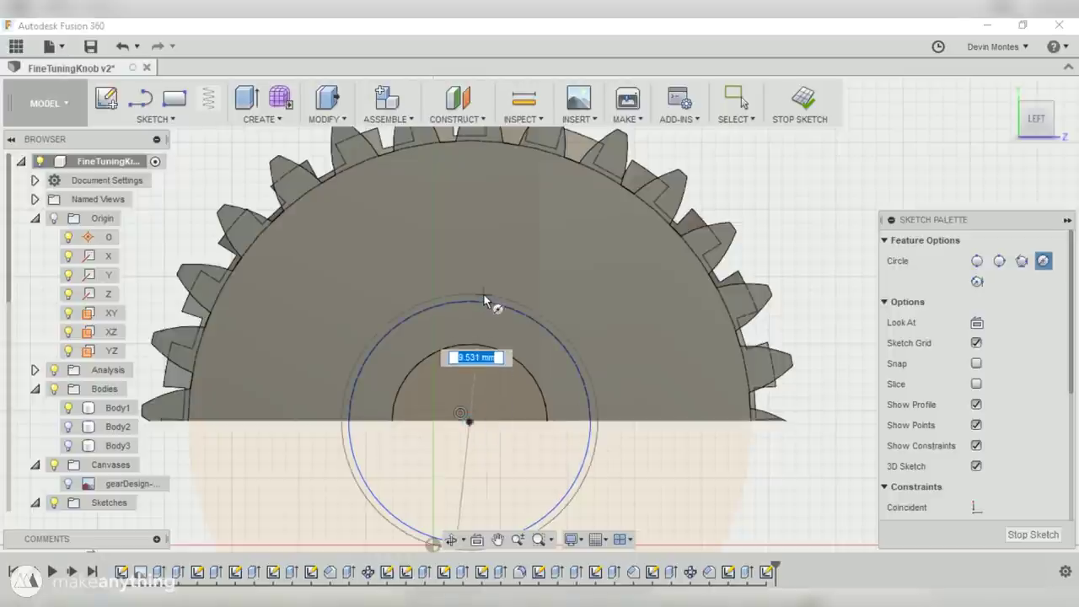
pyautogui.press('Escape')
pyautogui.click(484, 300)
pyautogui.keyDown('shift'); pyautogui.click(490, 296); pyautogui.keyUp('shift')
pyautogui.press('d')
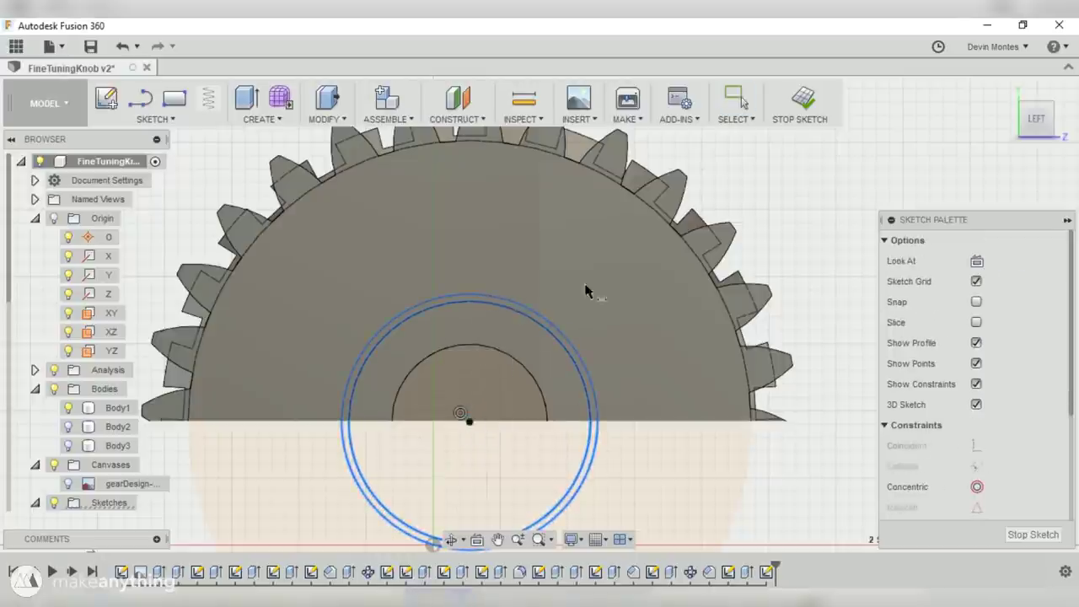
# - Extrude the narrow ring between the two circles -8 mm as a cut into the main knob
pyautogui.click(246, 99)
pyautogui.scroll(3, 531, 315)
pyautogui.click(642, 533)
pyautogui.keyDown('shift'); pyautogui.moveTo(642, 533); pyautogui.dragTo(425, 307, button='middle'); pyautogui.keyUp('shift')
pyautogui.moveTo(425, 308); pyautogui.dragTo(510, 265)
pyautogui.moveTo(772, 435); pyautogui.dragTo(657, 369, button='middle')
pyautogui.write('-8')
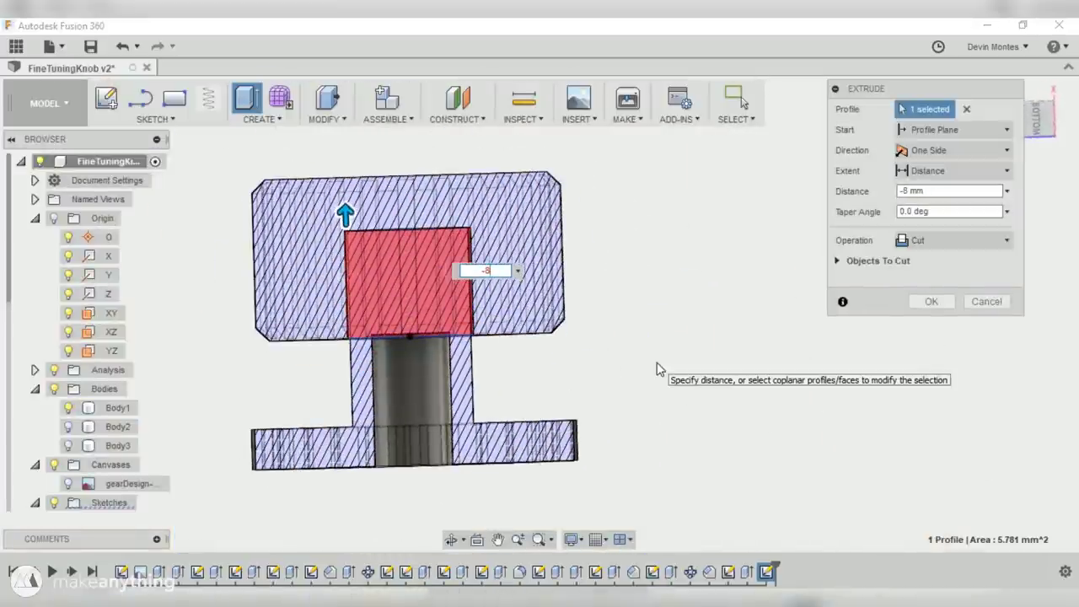
pyautogui.press('Return')
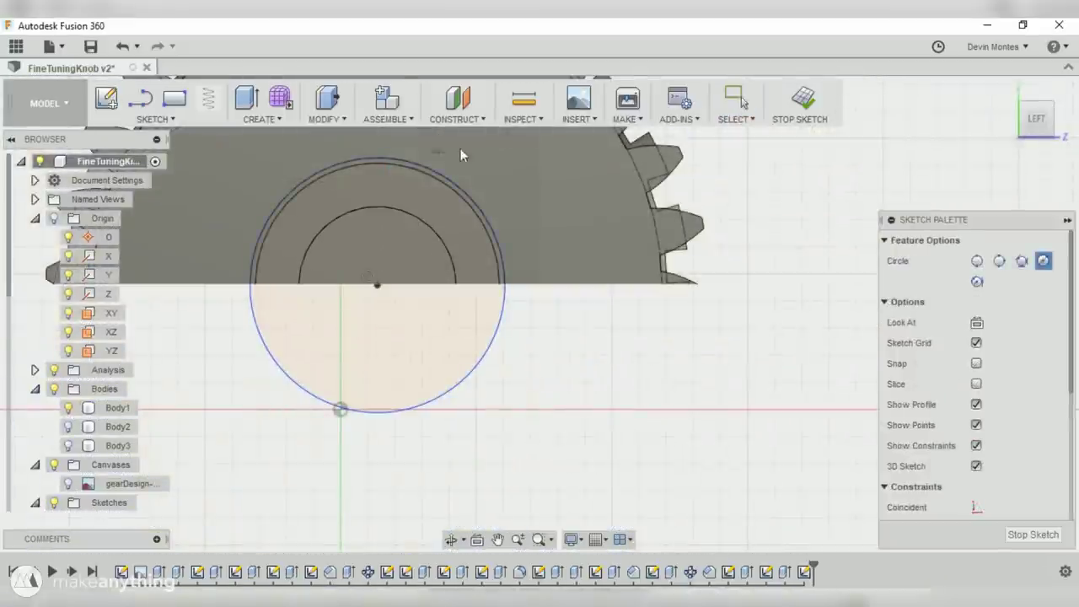
# - Extrude the newly sketched circle to open a gap at the ring groove's inner end, separating the knob from the gear shaft
pyautogui.click(246, 100)
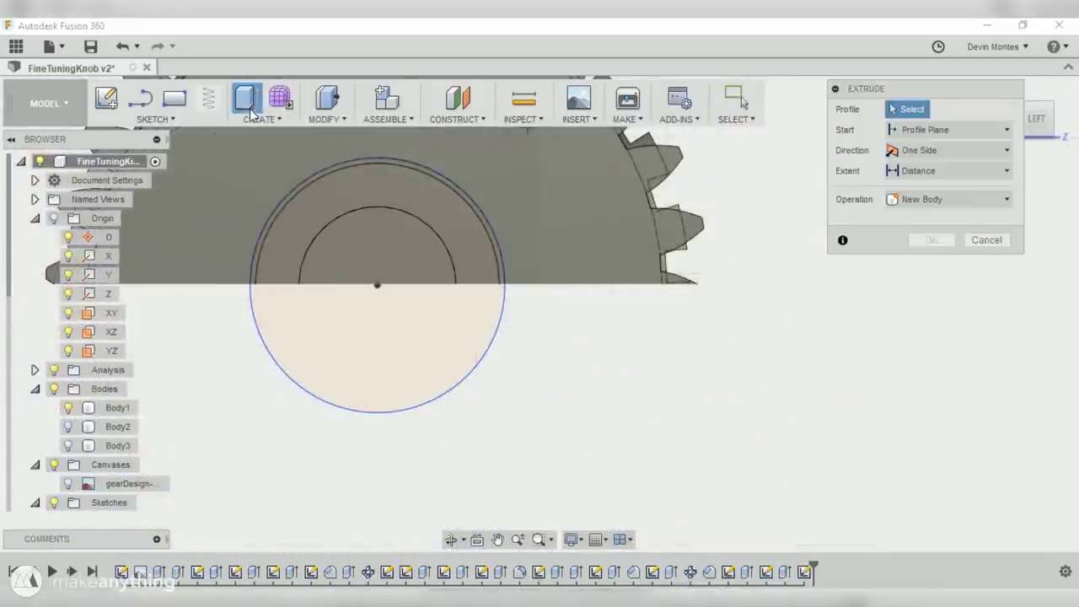
pyautogui.click(410, 405)
pyautogui.click(407, 396)
pyautogui.keyDown('shift'); pyautogui.moveTo(407, 395); pyautogui.dragTo(406, 337, button='middle'); pyautogui.keyUp('shift')
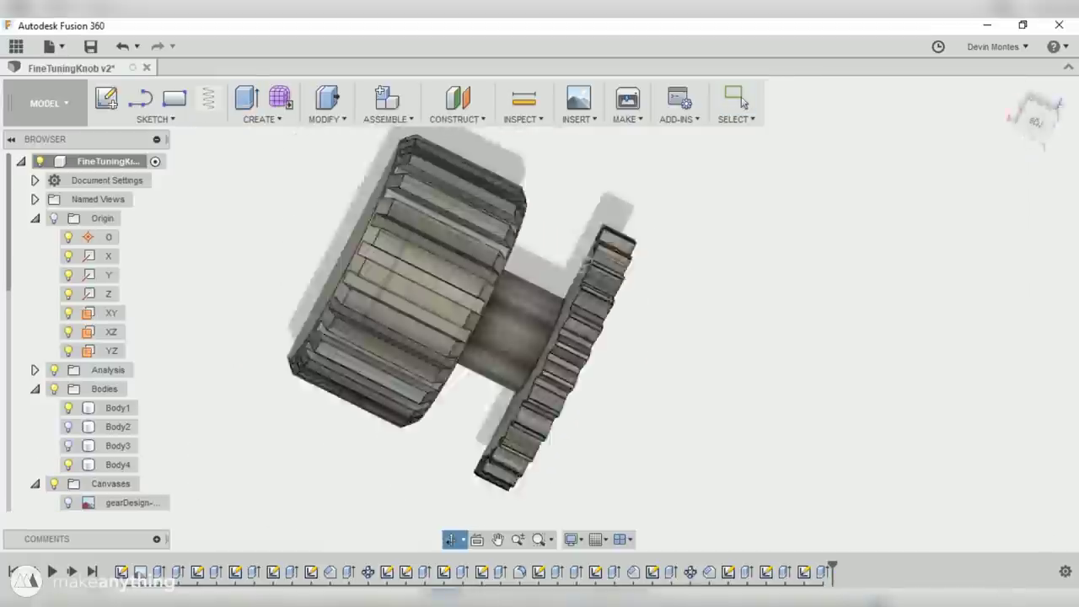
pyautogui.moveTo(454, 436); pyautogui.dragTo(494, 457)
pyautogui.press('Escape')
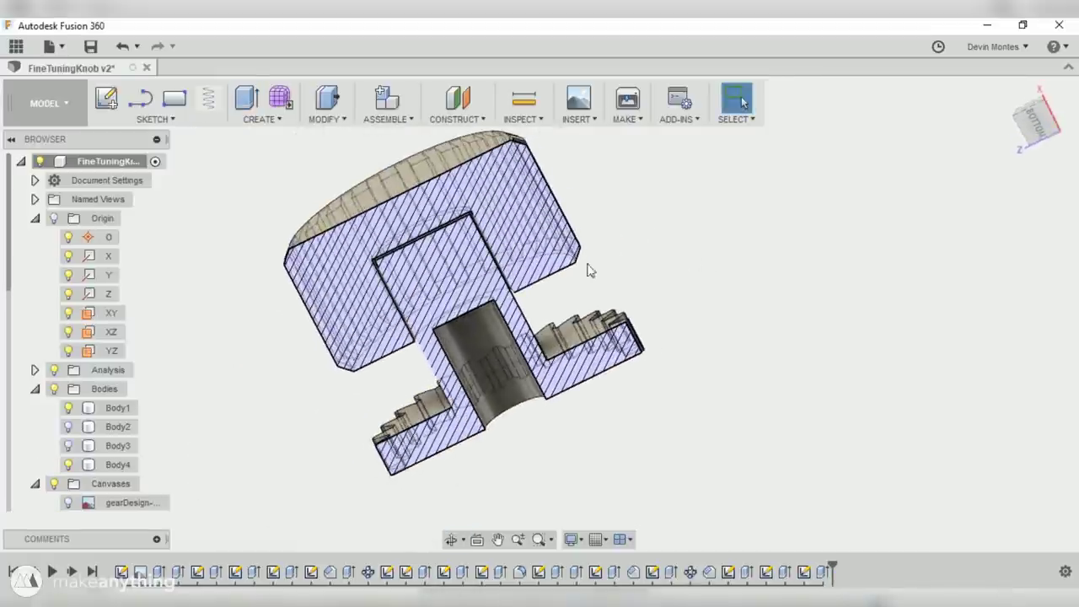
# - Apply a modeled right-hand ISO Metric M9x1.25 thread of class 6g to the gear shaft's outer cylindrical face
pyautogui.keyDown('shift'); pyautogui.moveTo(587, 269); pyautogui.dragTo(514, 210, button='middle'); pyautogui.keyUp('shift')
pyautogui.scroll(4, 354, 237)
pyautogui.keyDown('shift'); pyautogui.moveTo(359, 231); pyautogui.dragTo(414, 347, button='middle'); pyautogui.keyUp('shift')
pyautogui.scroll(4, 393, 325)
pyautogui.click(376, 304)
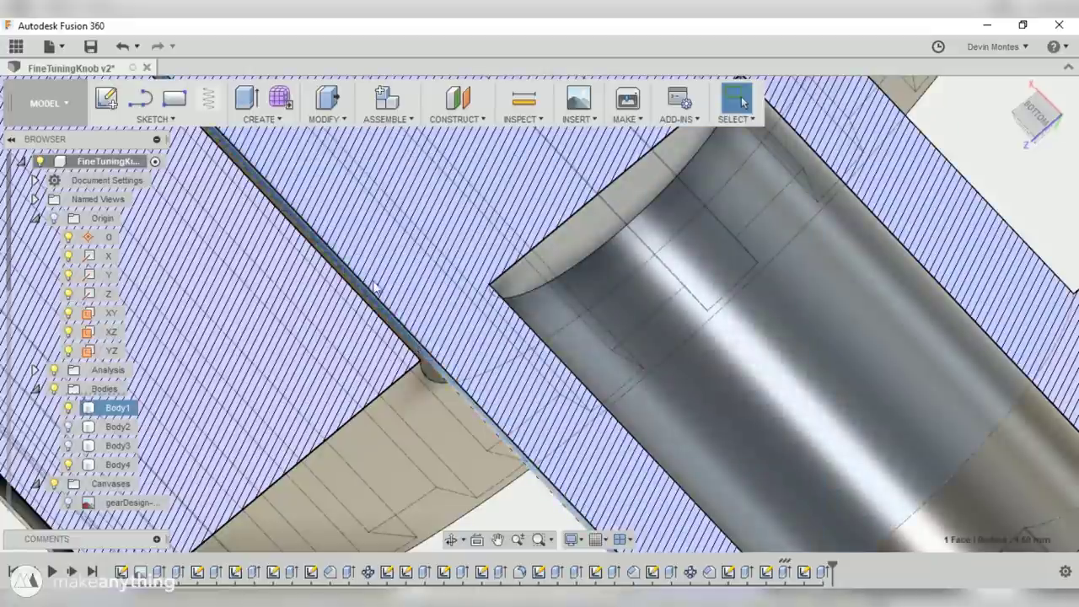
pyautogui.click(260, 118)
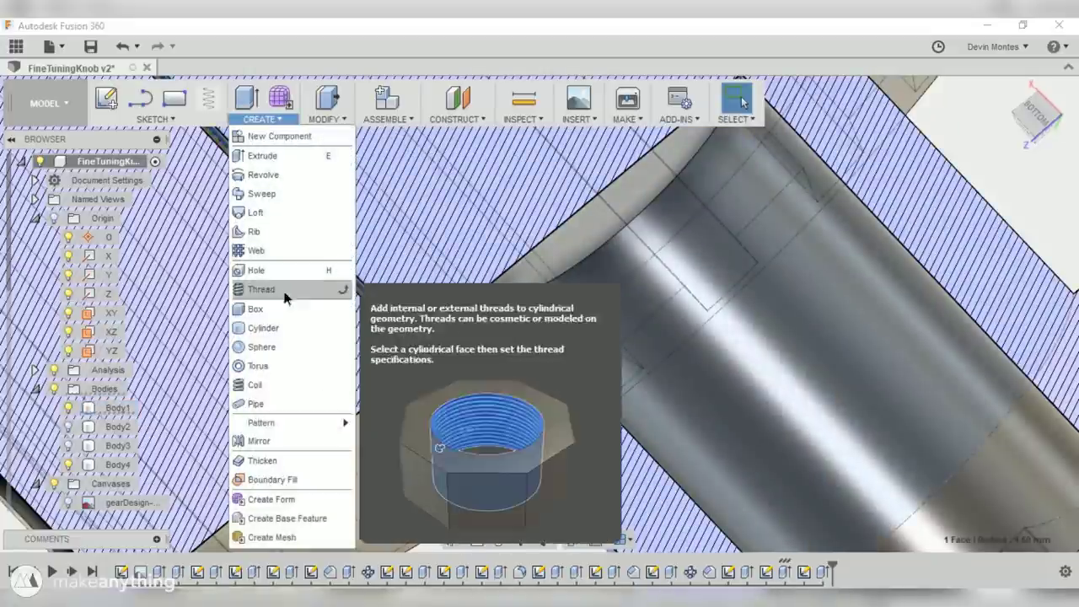
pyautogui.click(284, 291)
pyautogui.scroll(-4, 438, 373)
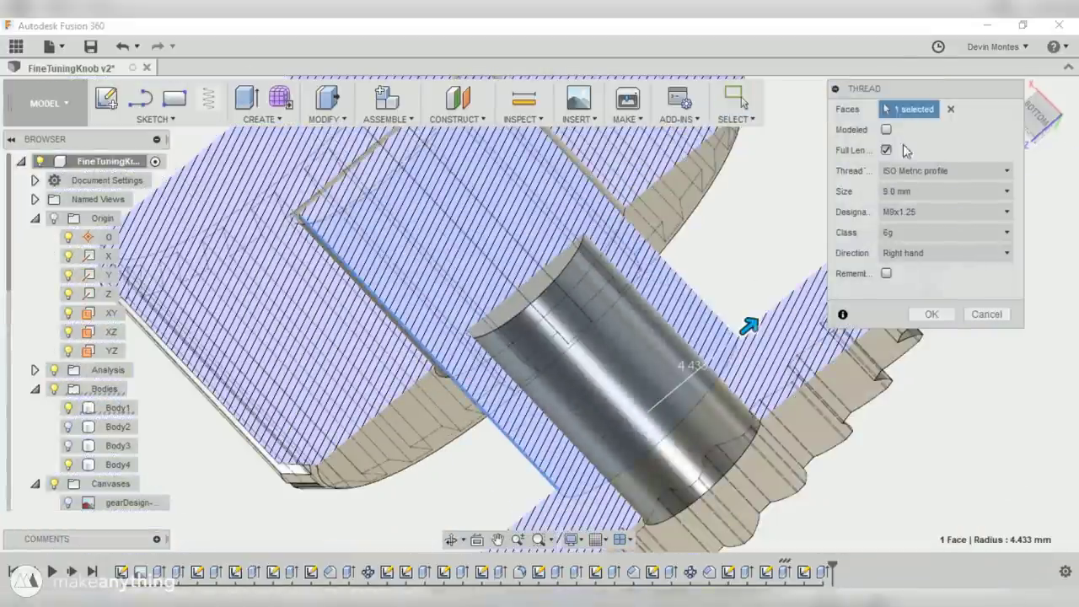
pyautogui.click(887, 130)
# - Limit the shaft thread to a 10 mm length with an offset of about 6 mm instead of full length
pyautogui.keyDown('shift'); pyautogui.moveTo(590, 296); pyautogui.dragTo(527, 357, button='middle'); pyautogui.keyUp('shift')
pyautogui.scroll(-3, 527, 357)
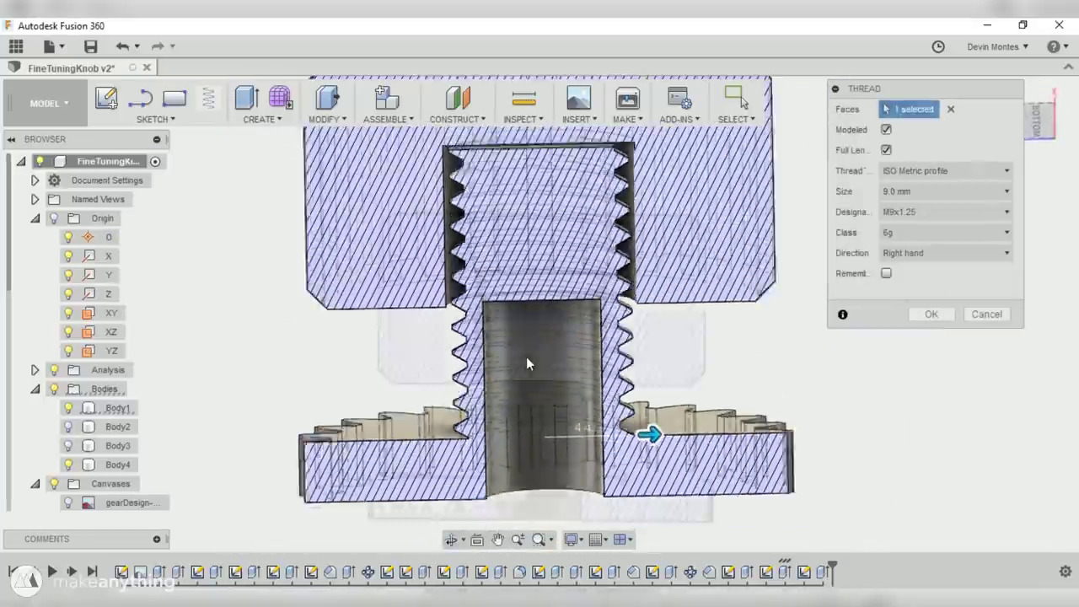
pyautogui.scroll(-3, 527, 364)
pyautogui.click(886, 149)
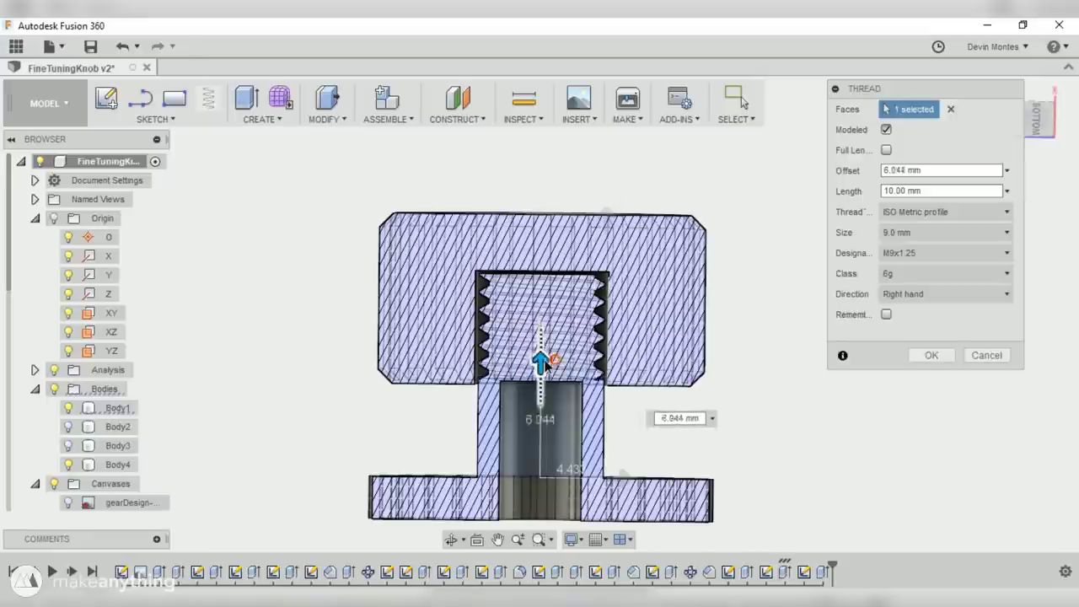
pyautogui.press('Return')
# - Add a modeled full-length M9x1.25 right-hand thread of class 6H to the knob's inner bore
pyautogui.keyDown('shift'); pyautogui.moveTo(544, 361); pyautogui.dragTo(527, 291, button='middle'); pyautogui.keyUp('shift')
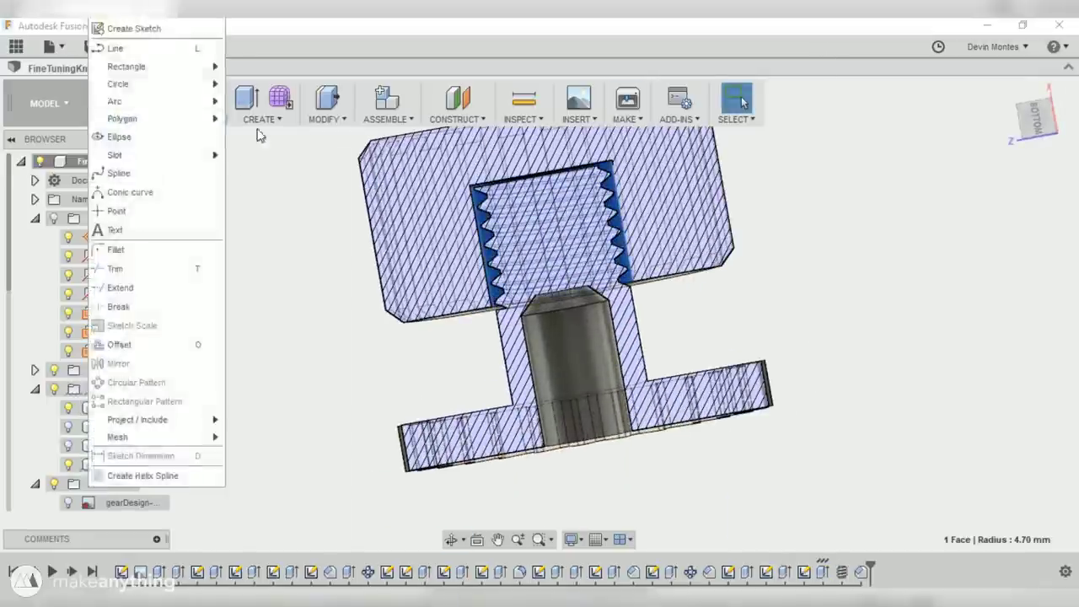
pyautogui.moveTo(260, 120)
pyautogui.click(272, 292)
pyautogui.scroll(3, 603, 216)
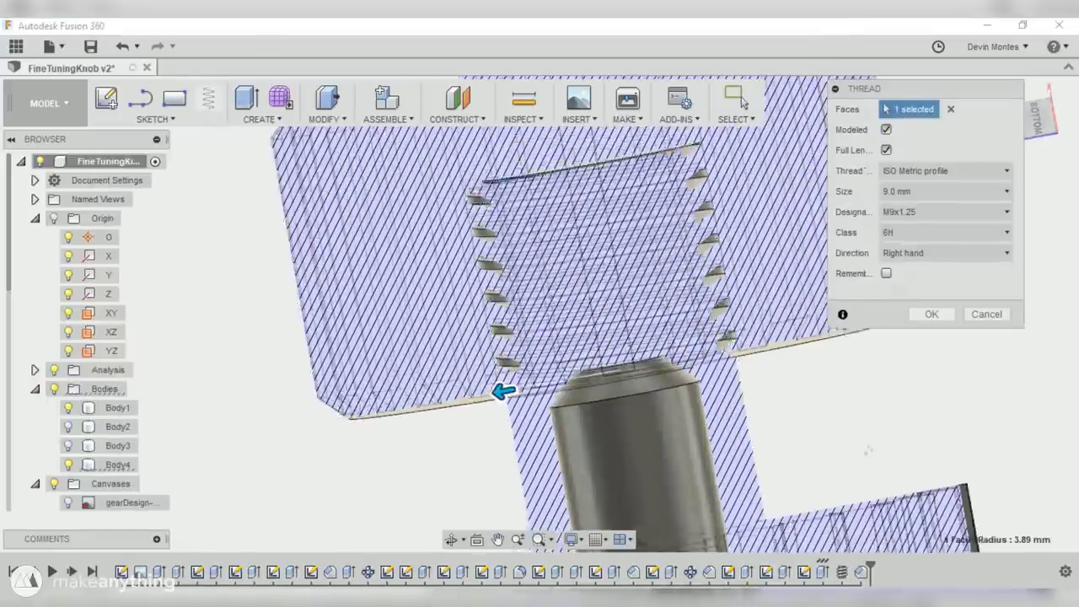
pyautogui.keyDown('shift'); pyautogui.moveTo(603, 320); pyautogui.dragTo(582, 371, button='middle'); pyautogui.keyUp('shift')
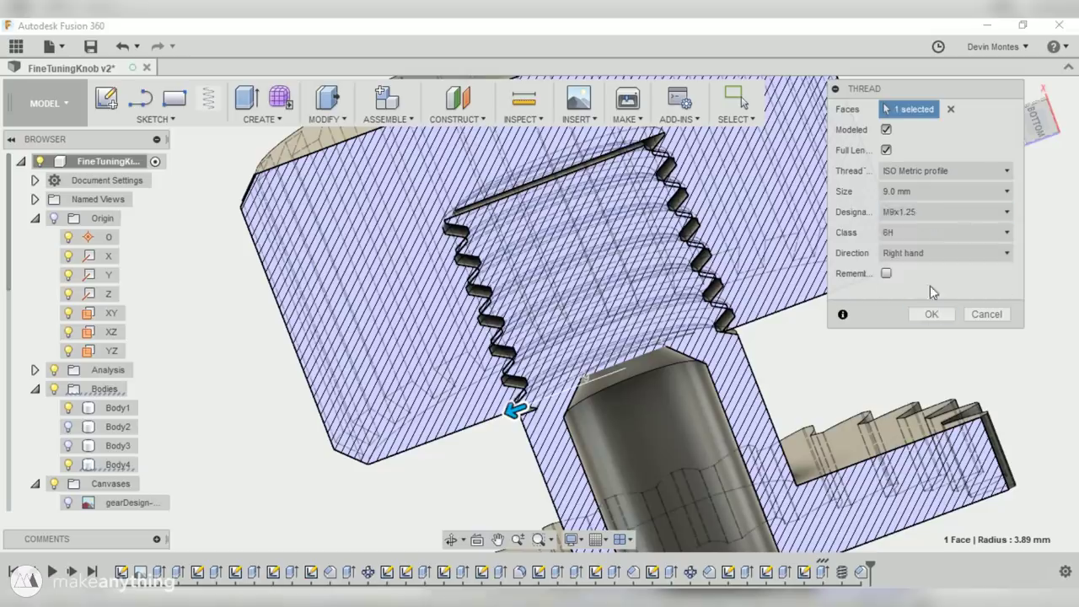
pyautogui.click(932, 313)
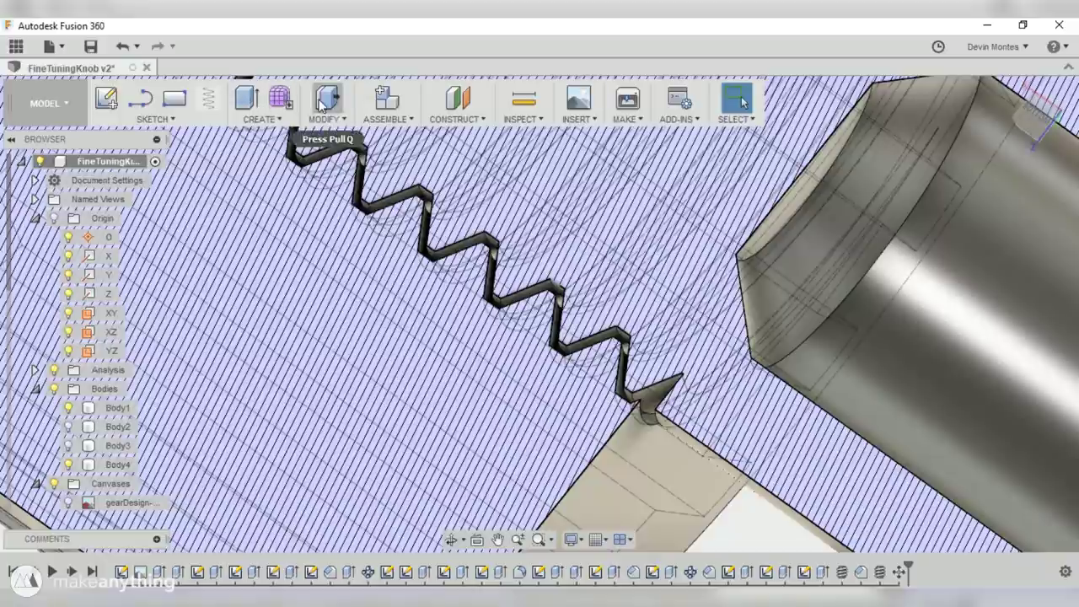
# - Offset the mating thread faces of the shaft and the knob inward with Press Pull to add clearance
pyautogui.click(325, 100)
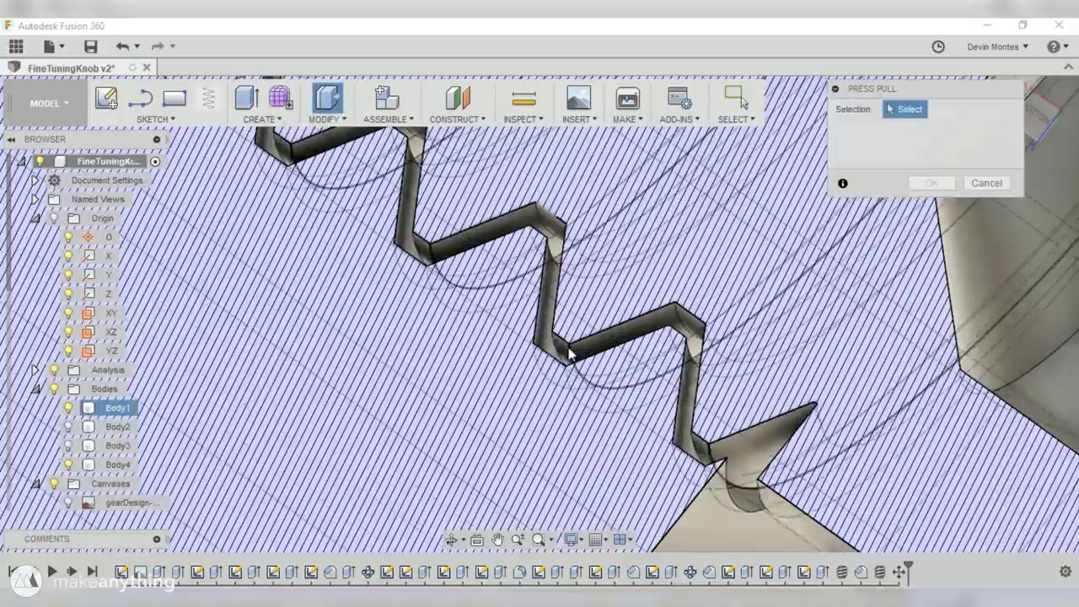
pyautogui.click(573, 341)
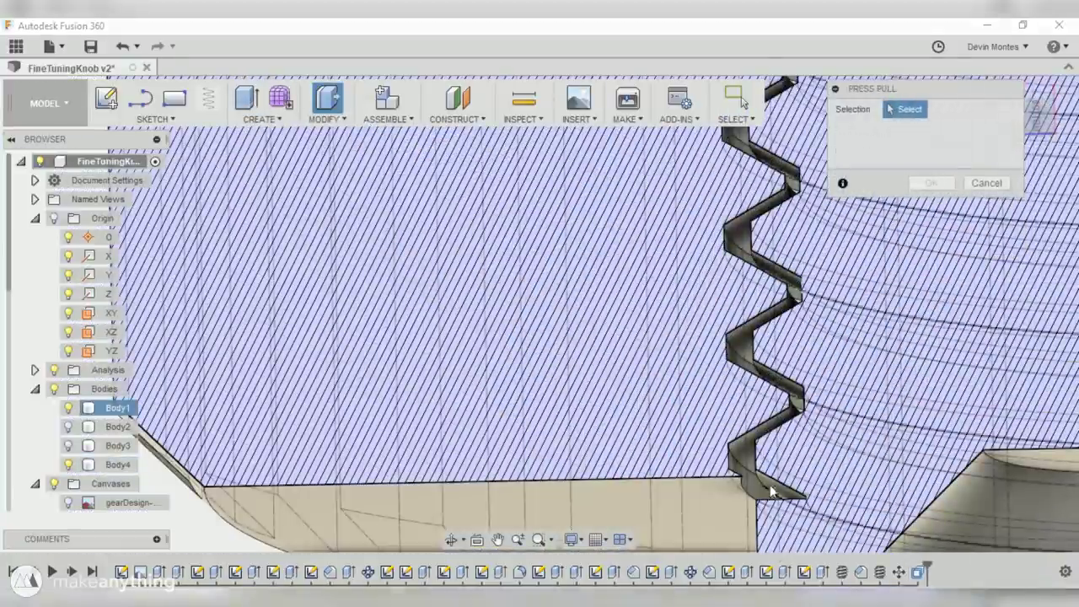
pyautogui.moveTo(771, 474); pyautogui.dragTo(770, 484)
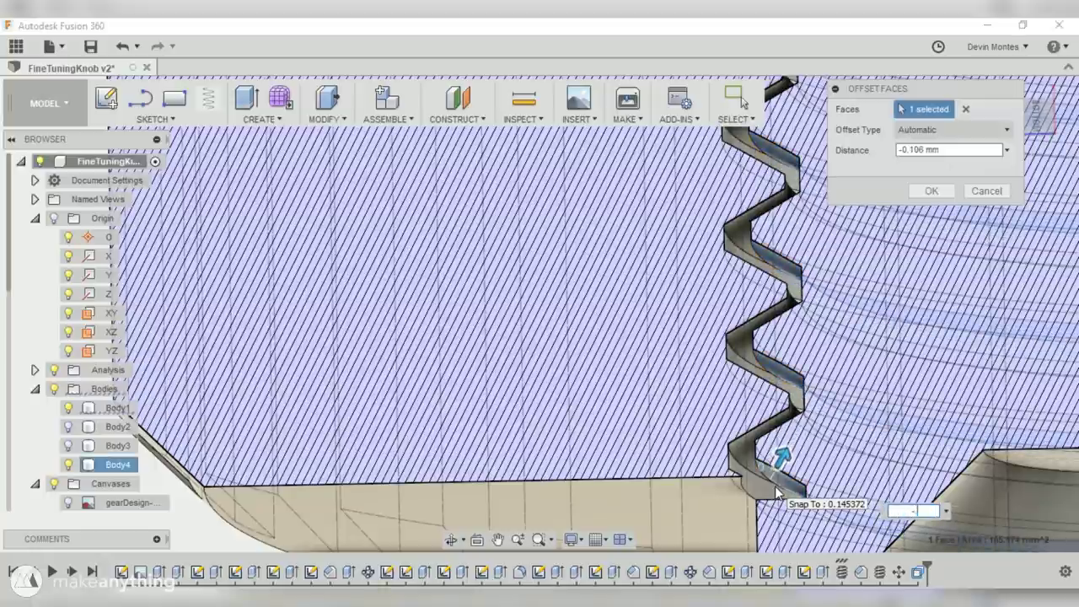
pyautogui.press('Return')
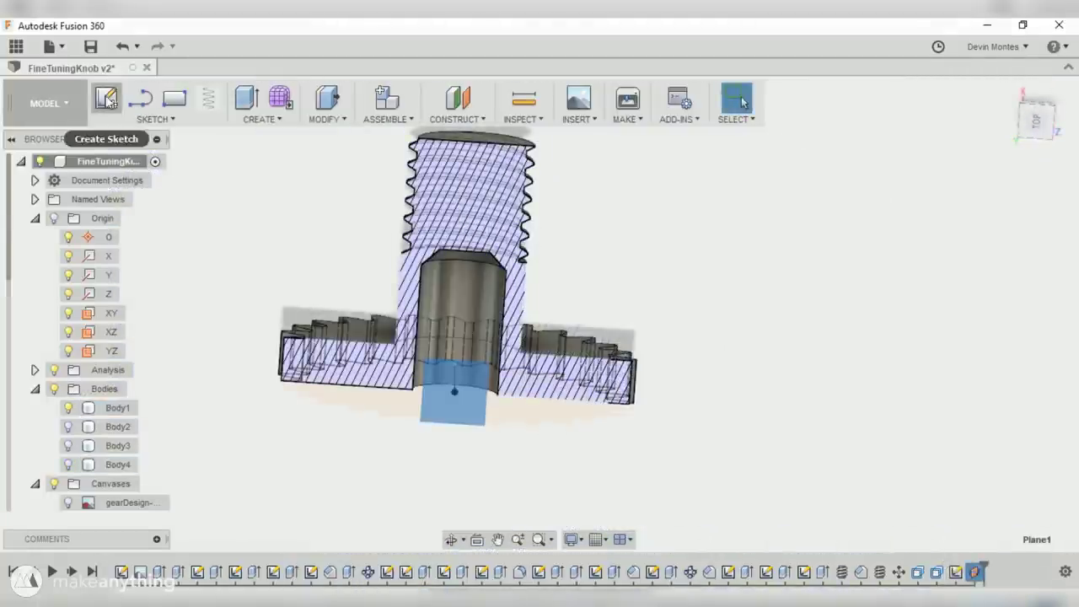
# - On the plane through the shaft's axis, sketch a closed right triangle overlapping the corner of the threaded end
pyautogui.click(106, 100)
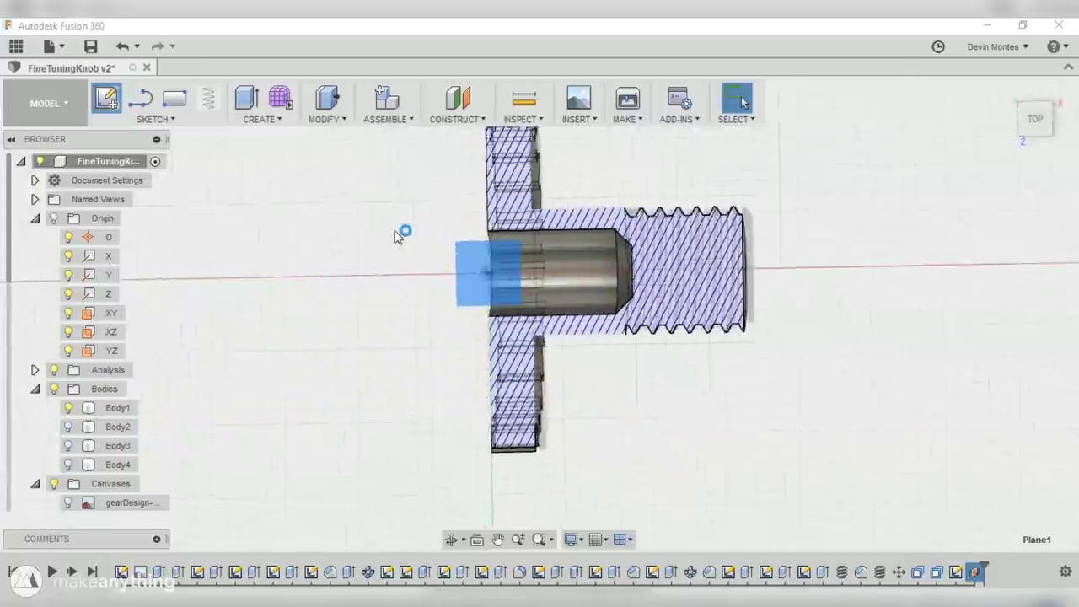
pyautogui.moveTo(819, 311); pyautogui.dragTo(517, 306, button='middle')
pyautogui.scroll(4, 494, 251)
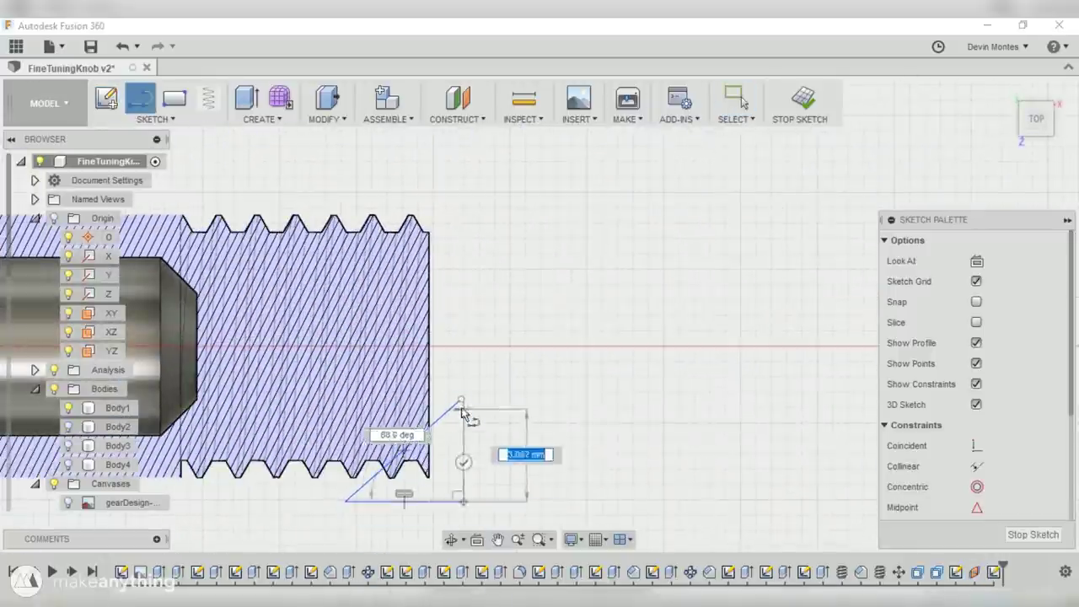
pyautogui.click(461, 400)
pyautogui.click(586, 372)
pyautogui.click(494, 367)
# - Revolve the triangle around the shaft's centreline as a cut to bevel the end of the thread
pyautogui.click(263, 119)
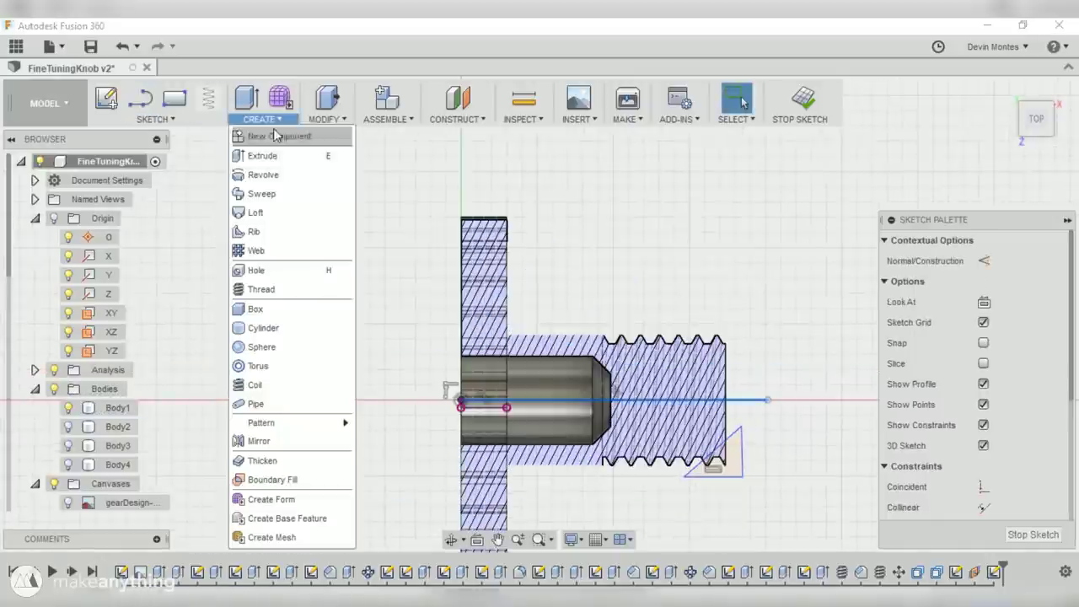
pyautogui.click(262, 175)
pyautogui.click(724, 458)
pyautogui.click(930, 273)
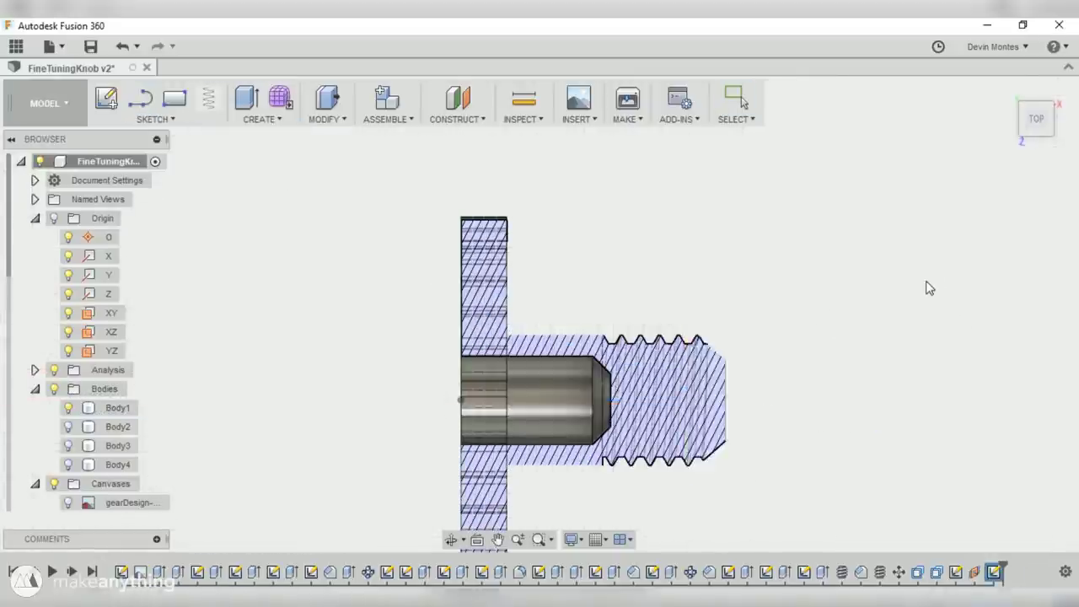
pyautogui.keyDown('shift'); pyautogui.moveTo(924, 287); pyautogui.dragTo(376, 182, button='middle'); pyautogui.keyUp('shift')
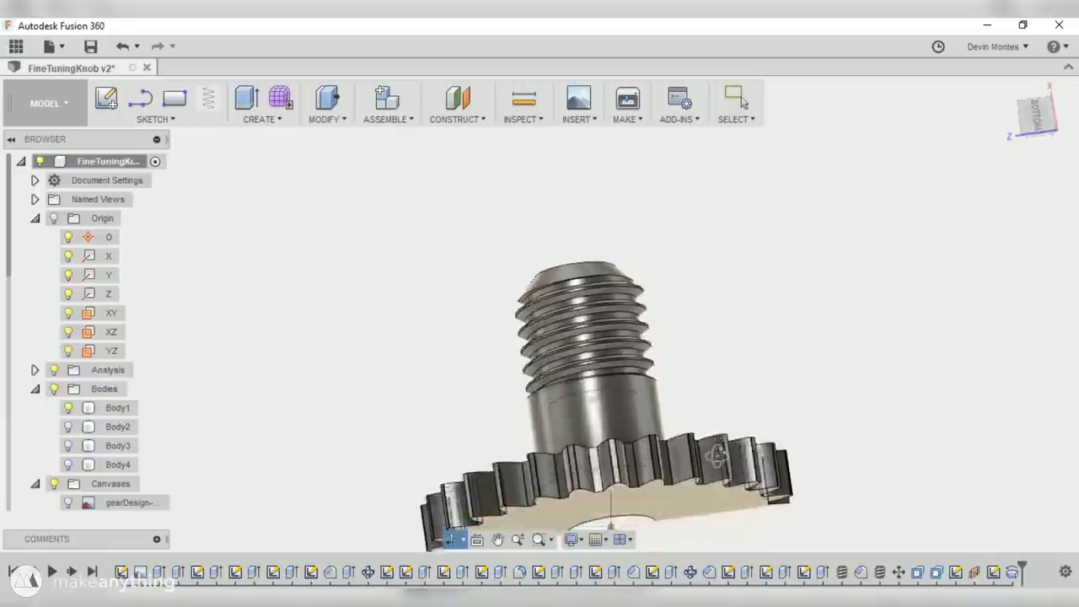
# - Show only the housing and sketch an inward offset of its teardrop outline on the flat underside
pyautogui.keyDown('shift'); pyautogui.moveTo(439, 462); pyautogui.dragTo(325, 457, button='middle'); pyautogui.keyUp('shift')
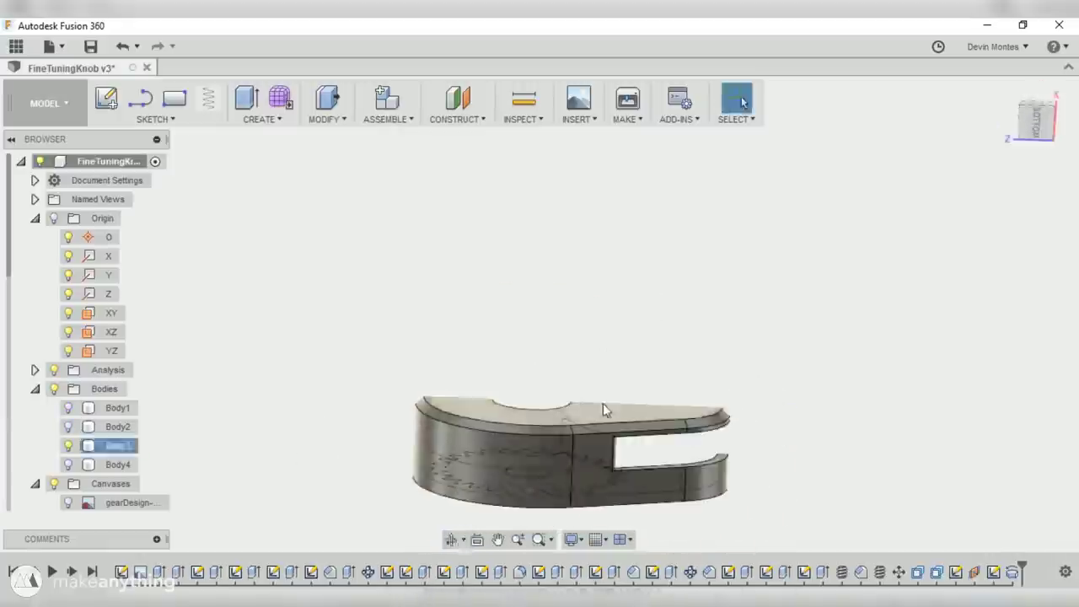
pyautogui.moveTo(603, 403)
pyautogui.mouseDown()
pyautogui.moveTo(599, 422)
pyautogui.moveTo(621, 350)
pyautogui.moveTo(671, 350)
pyautogui.moveTo(590, 363)
pyautogui.mouseUp()
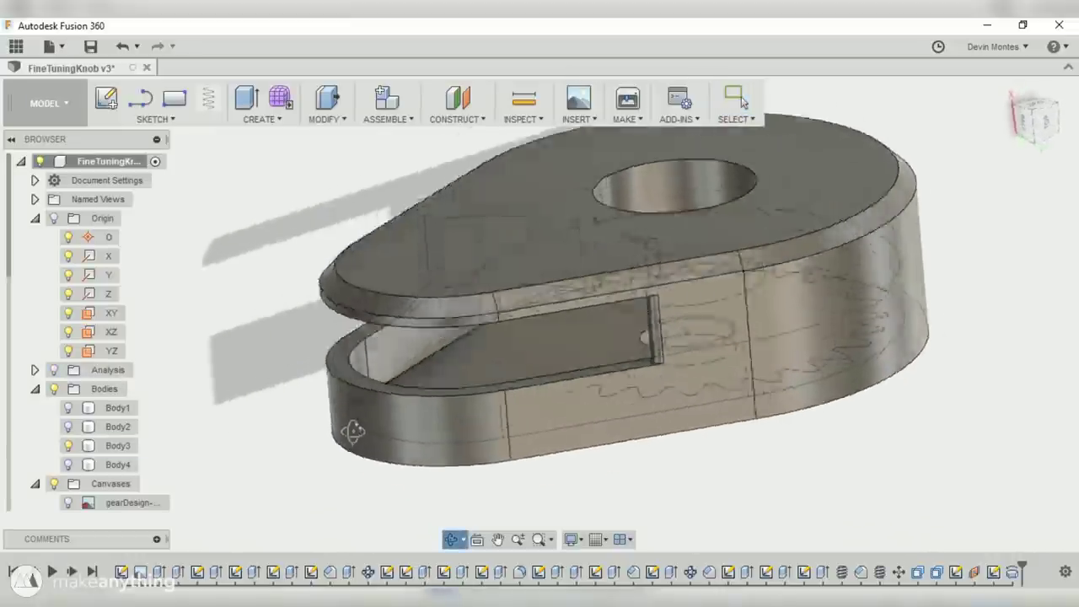
pyautogui.keyDown('shift'); pyautogui.moveTo(352, 432); pyautogui.dragTo(346, 354, button='middle'); pyautogui.keyUp('shift')
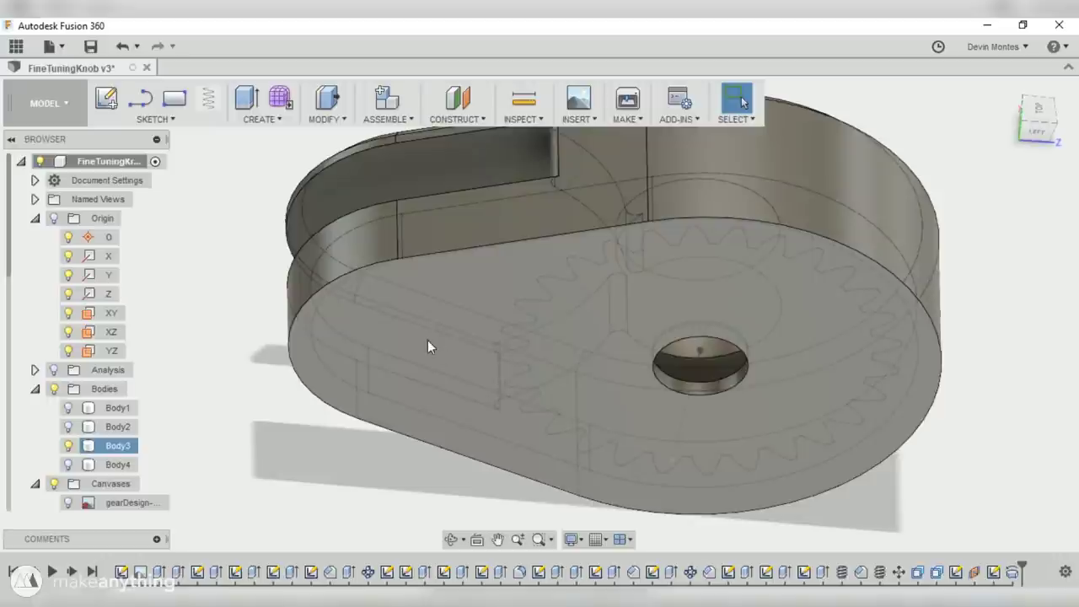
pyautogui.click(391, 328)
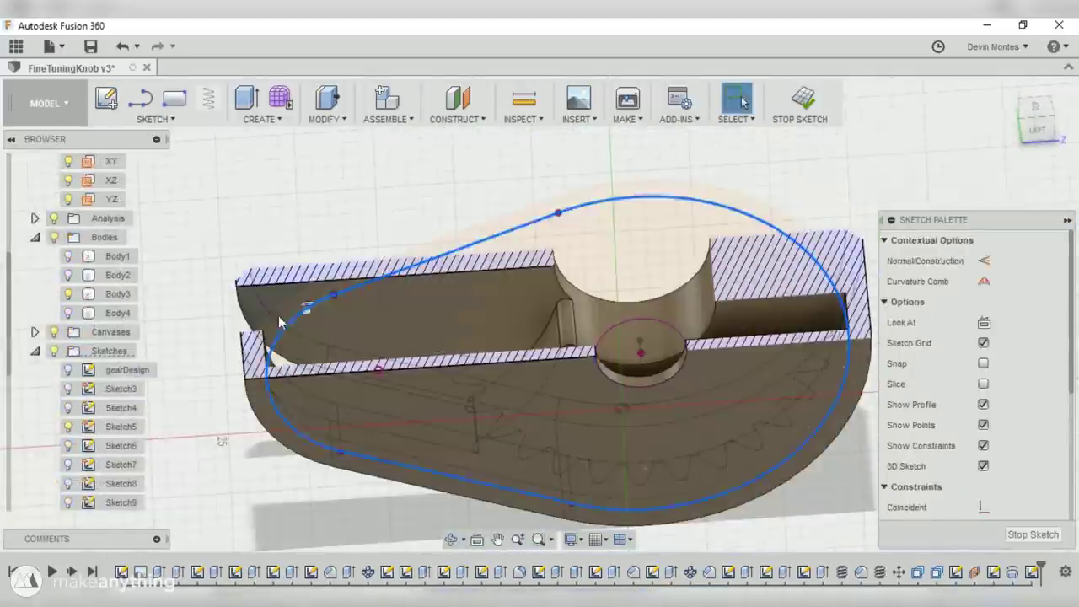
pyautogui.press('o')
pyautogui.press('Return')
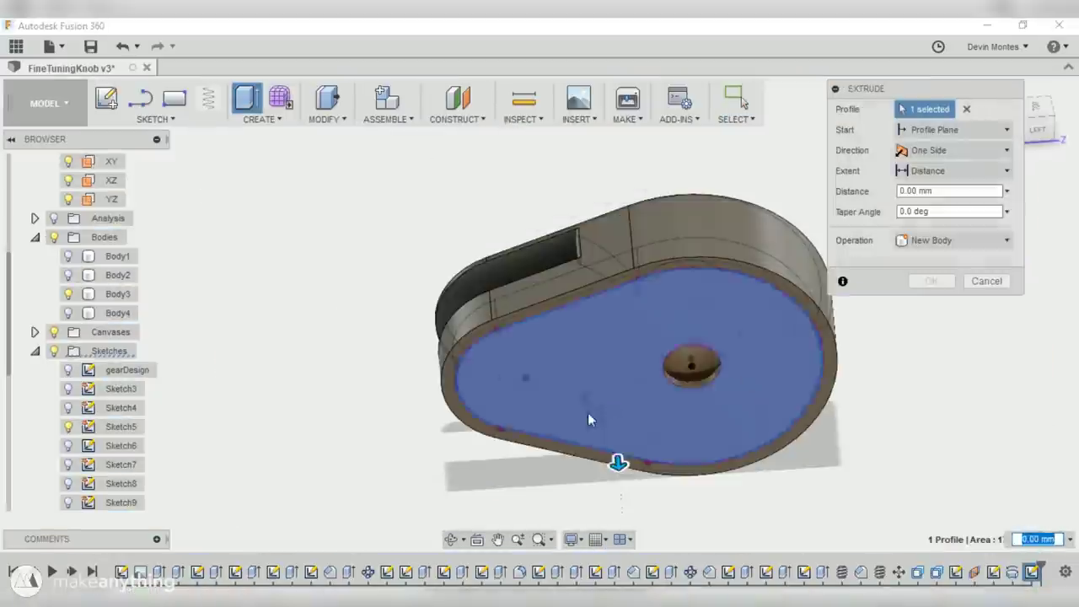
# - Extrude the thin offset band about 2.73 mm into the housing as a cut to separate the bottom cover
pyautogui.moveTo(617, 462); pyautogui.dragTo(607, 379)
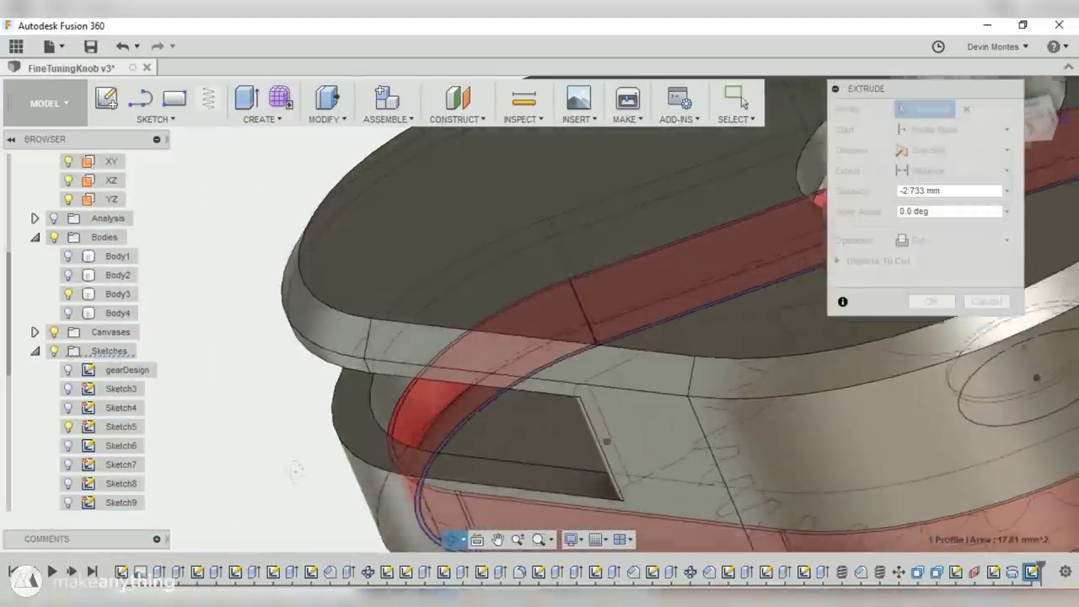
pyautogui.click(860, 342)
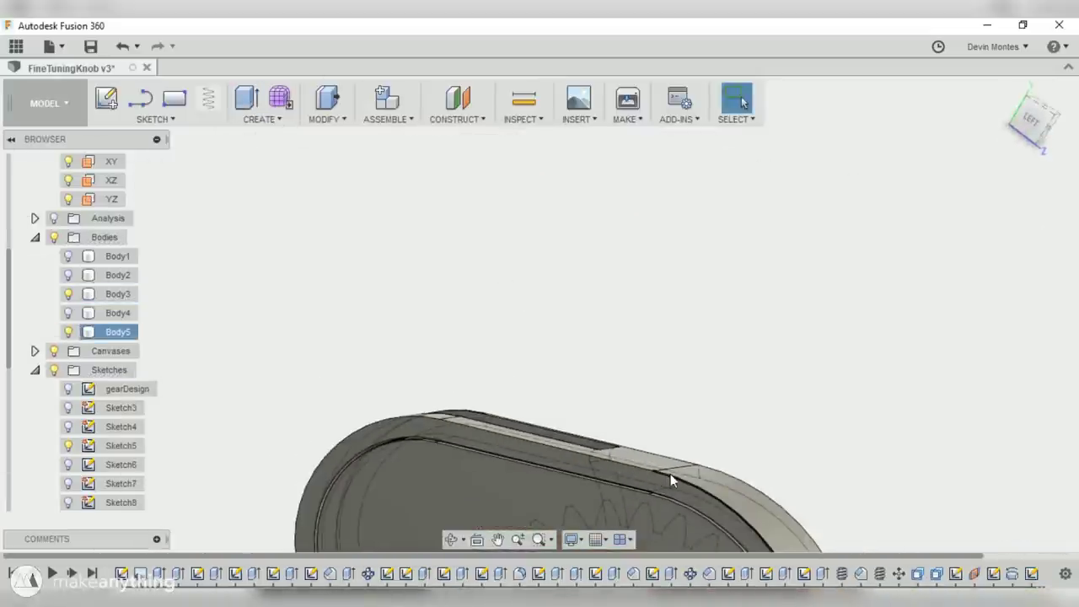
# - Sketch a clearance circle around the large gear inside the housing and extrude the leftover regions between the gears and the wall
pyautogui.keyDown('shift'); pyautogui.moveTo(670, 473); pyautogui.dragTo(667, 422, button='middle'); pyautogui.keyUp('shift')
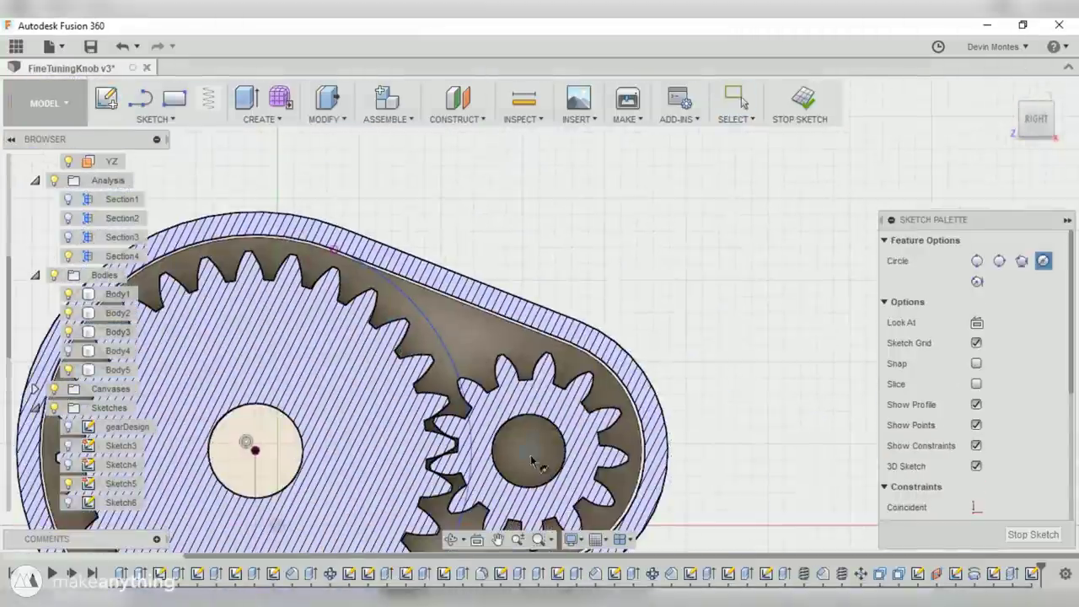
pyautogui.scroll(3, 448, 296)
pyautogui.click(443, 291)
pyautogui.press('e')
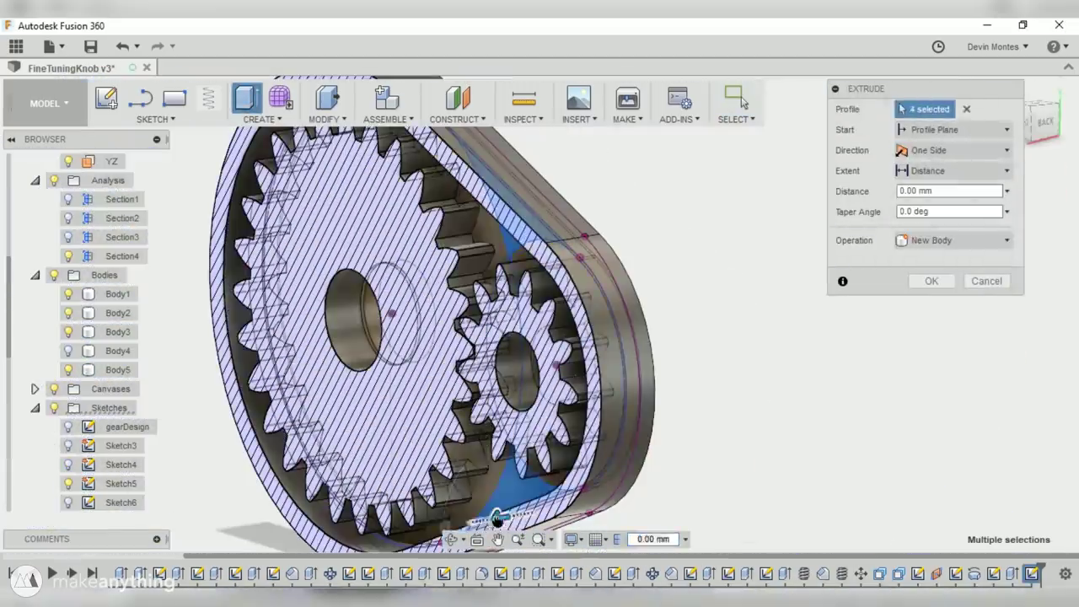
pyautogui.moveTo(498, 516); pyautogui.dragTo(462, 521)
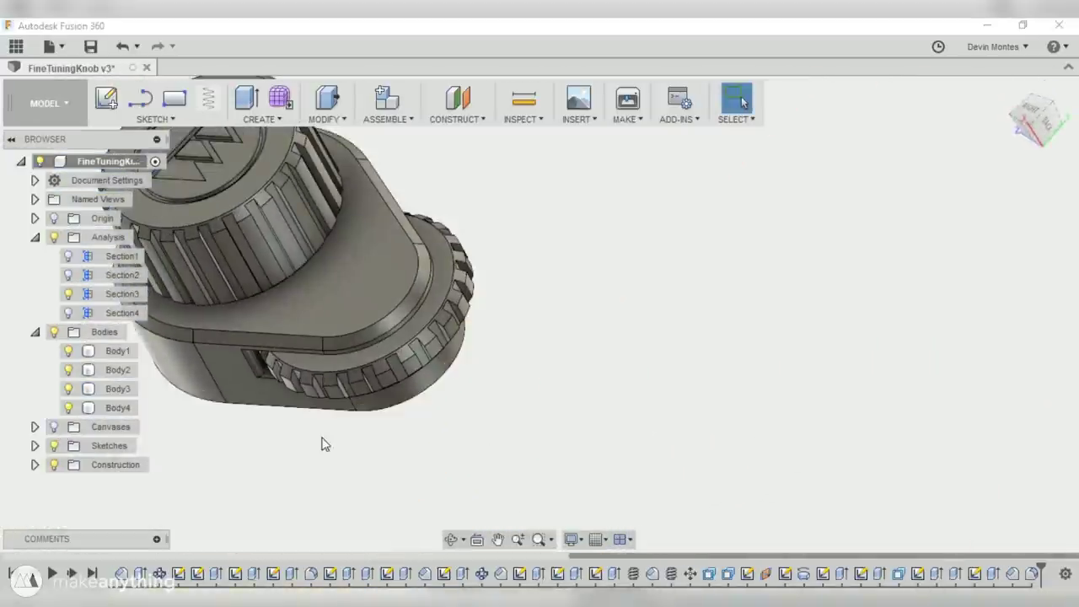
# - Extrude the circular profile on the housing's inner face about 7.14 mm through the small gear's bore as a joined axle pin
pyautogui.keyDown('shift'); pyautogui.moveTo(321, 441); pyautogui.dragTo(432, 279, button='middle'); pyautogui.keyUp('shift')
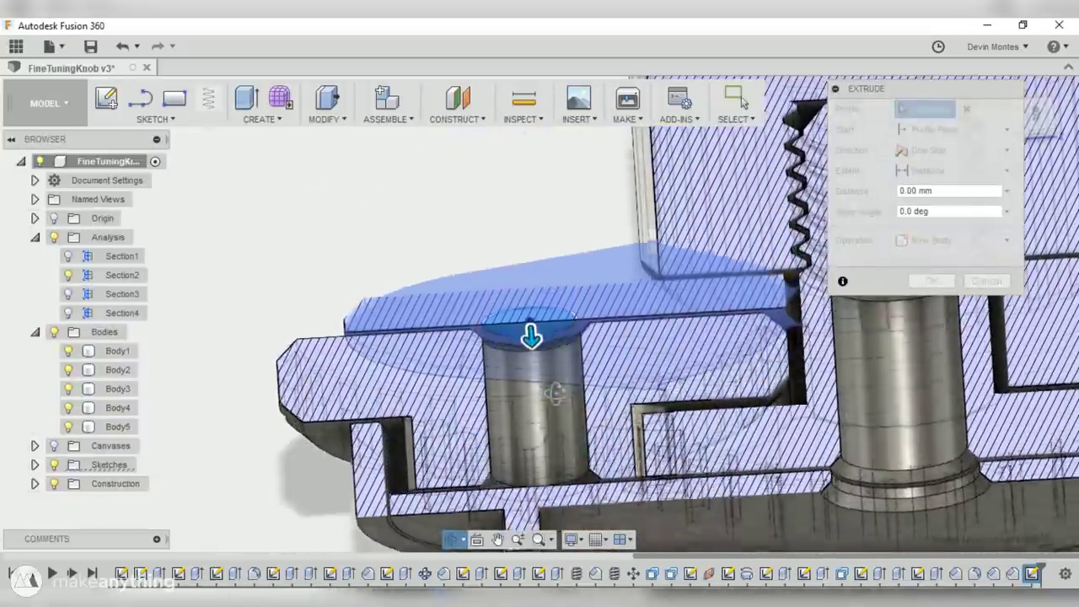
pyautogui.moveTo(537, 422); pyautogui.dragTo(542, 499)
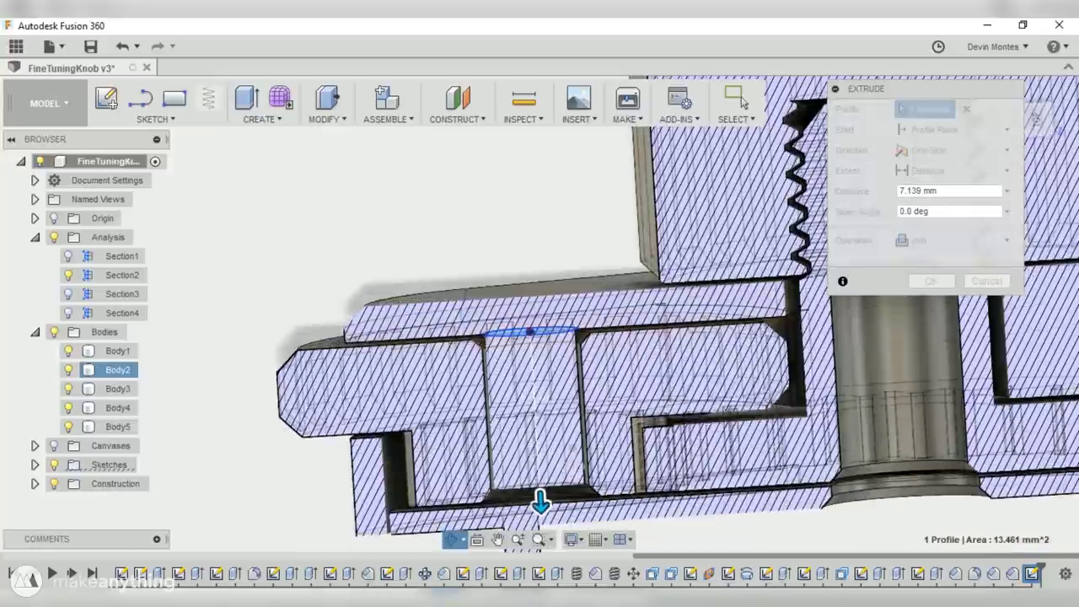